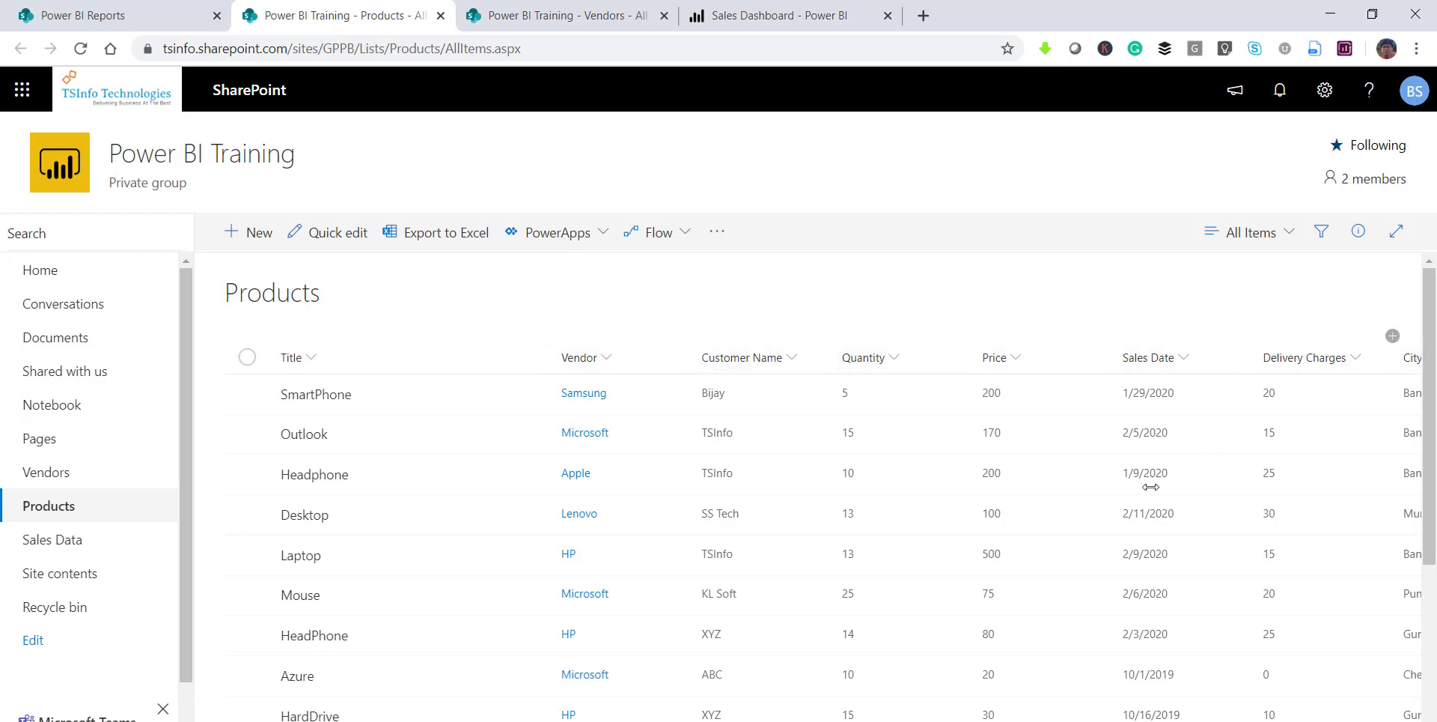
Review the columns of the SharePoint Products list and the entries of the Vendors list
scroll(808, 524, right, 5)
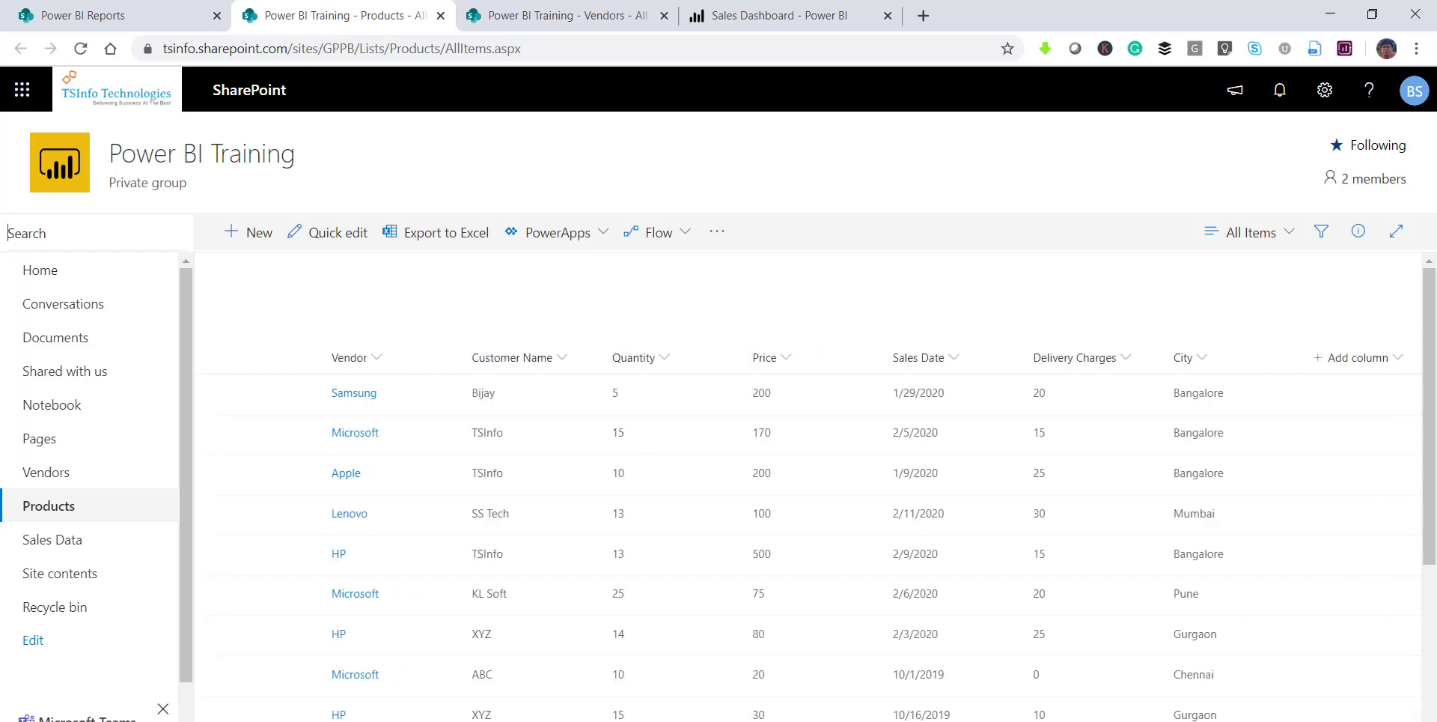
scroll(629, 367, left, 5)
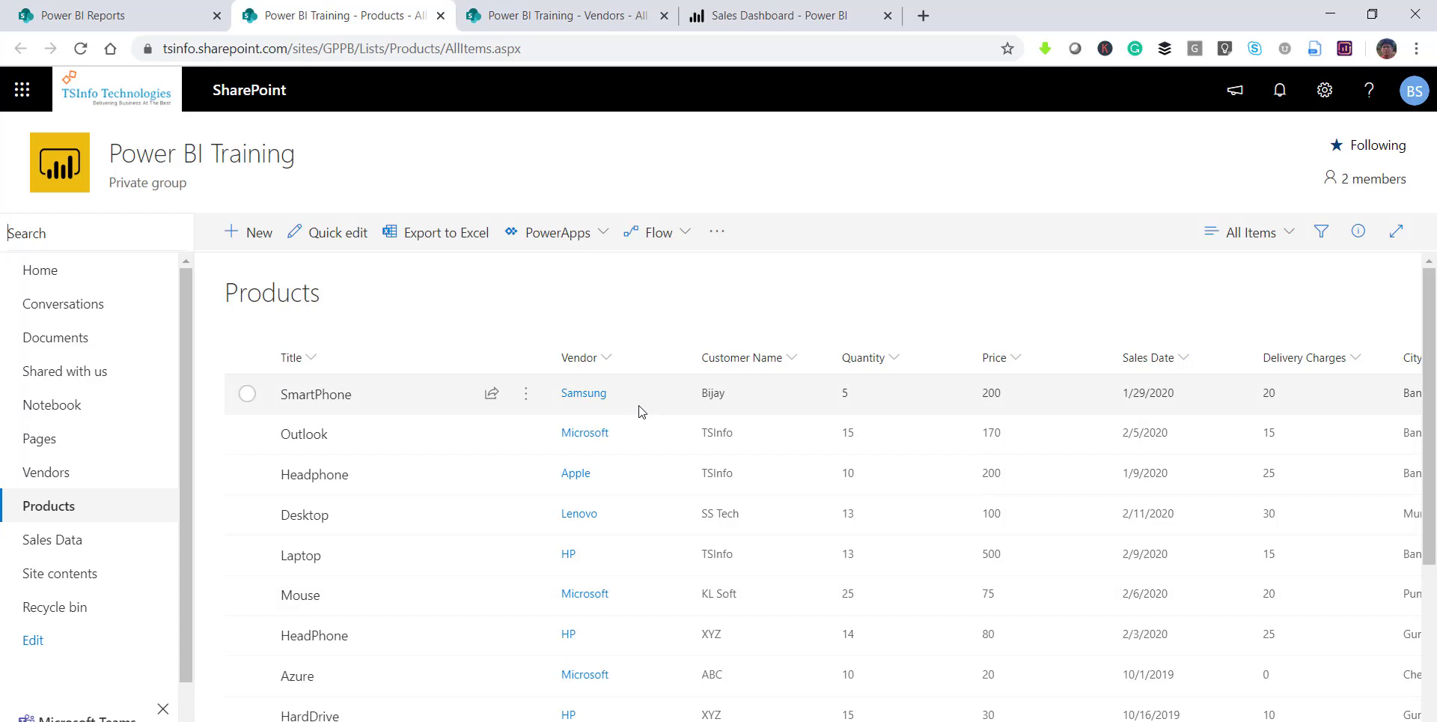
click(527, 17)
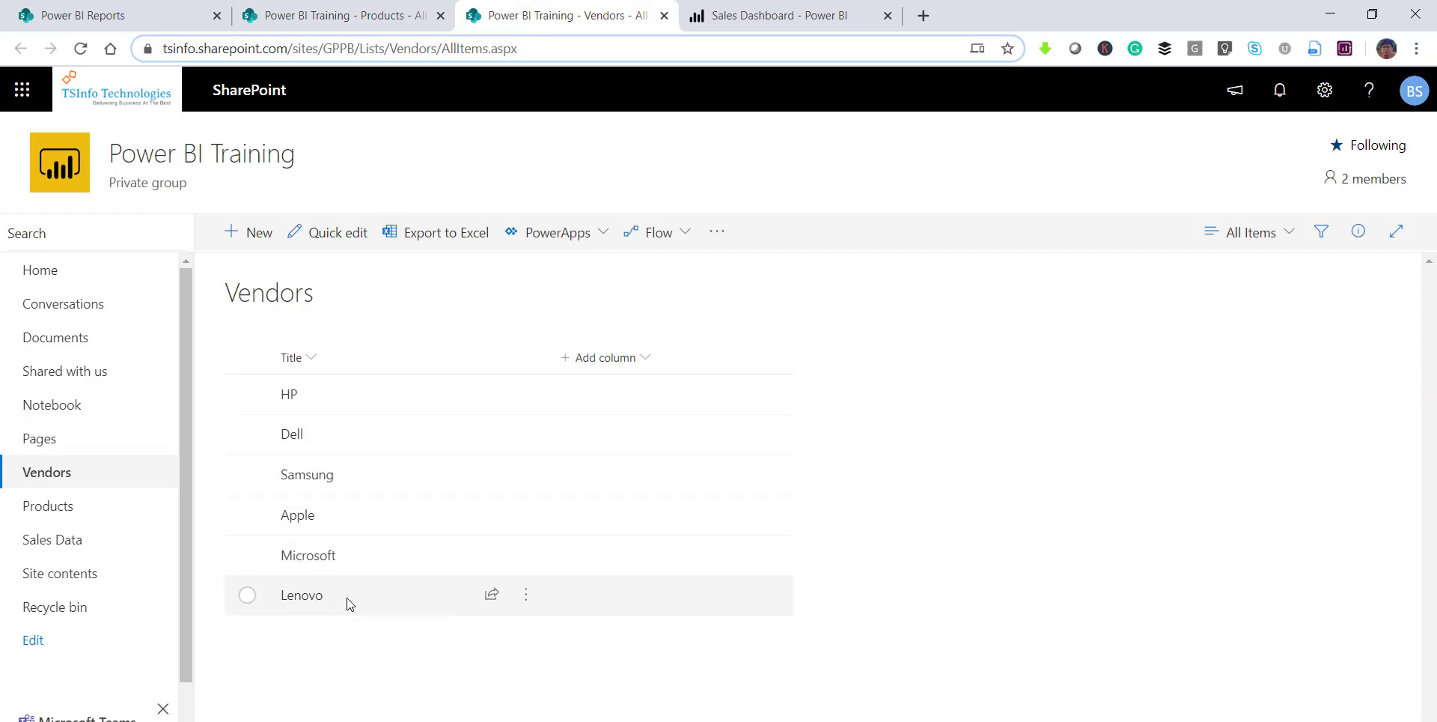
click(363, 20)
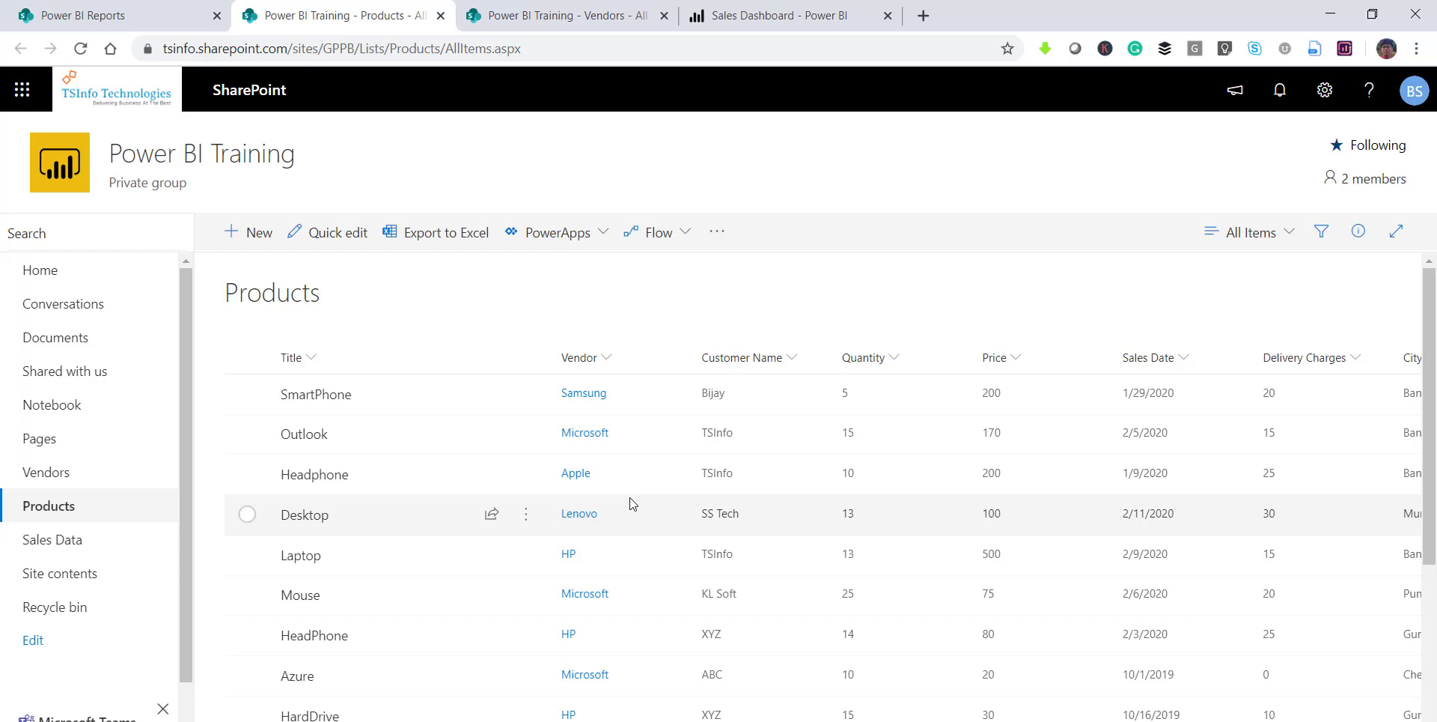
Launch Power BI Desktop and dismiss its start screen to reach a blank report
key(super)
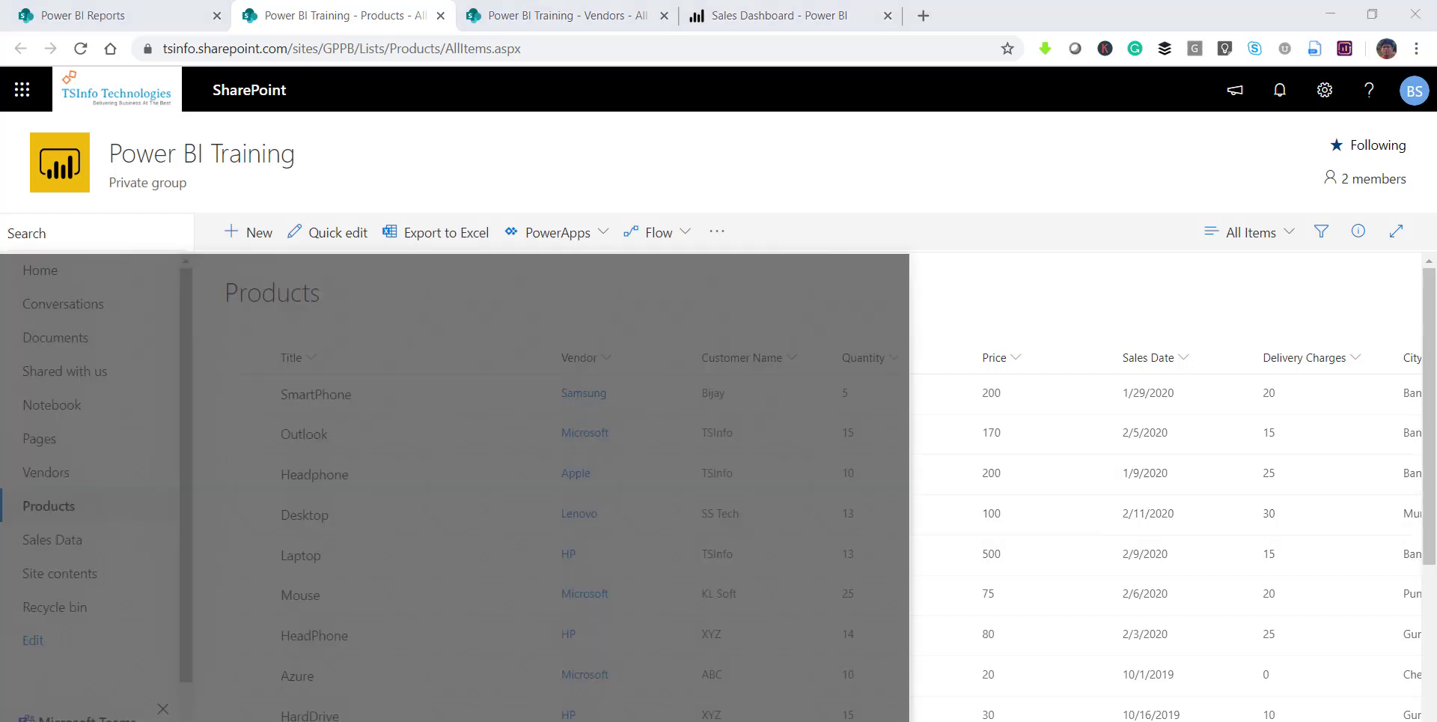
text(por)
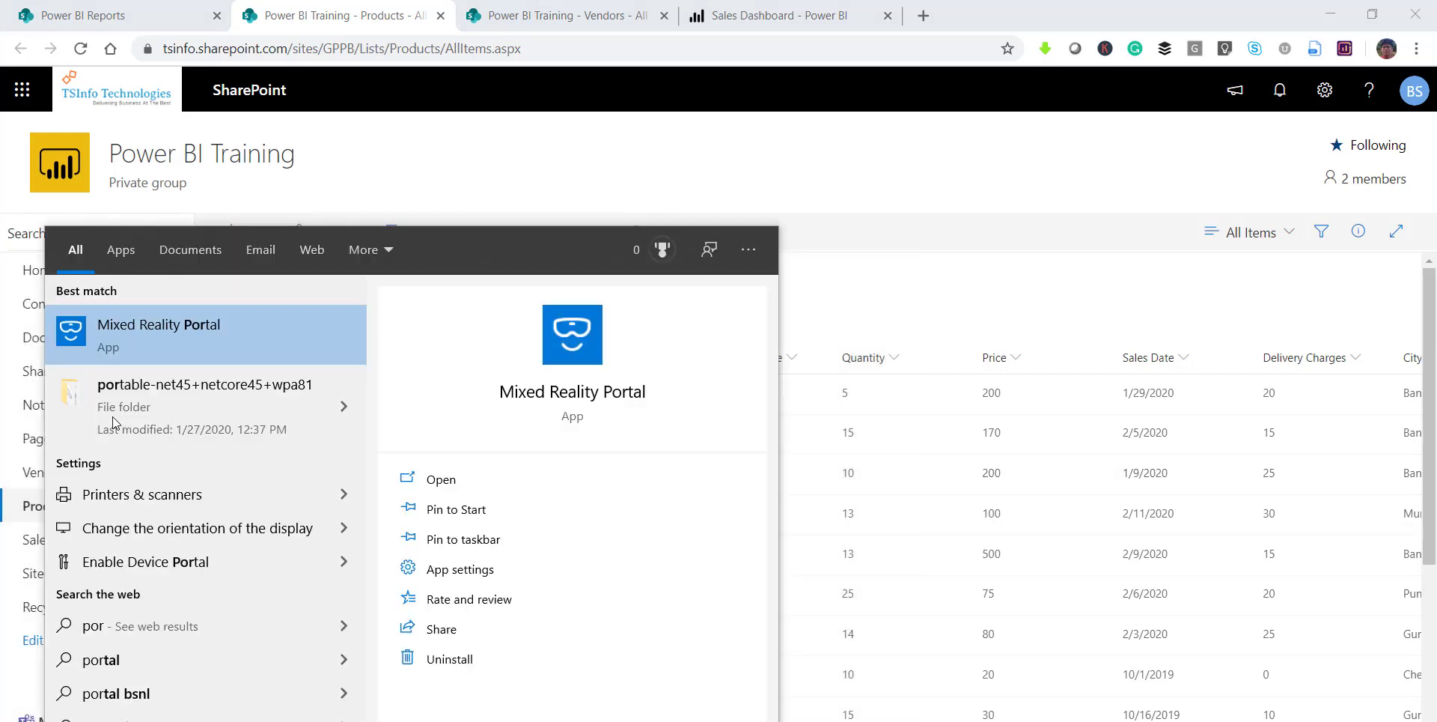
key(BackSpace)
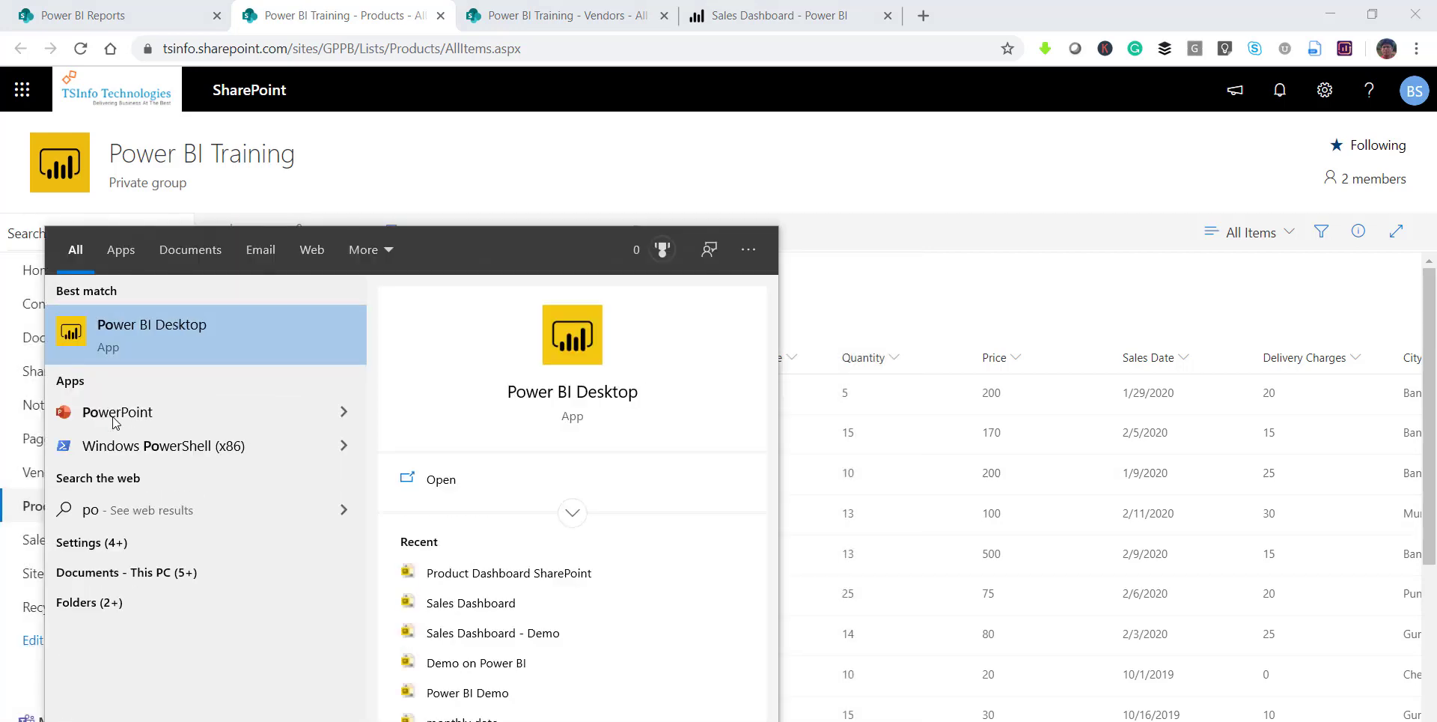
click(438, 479)
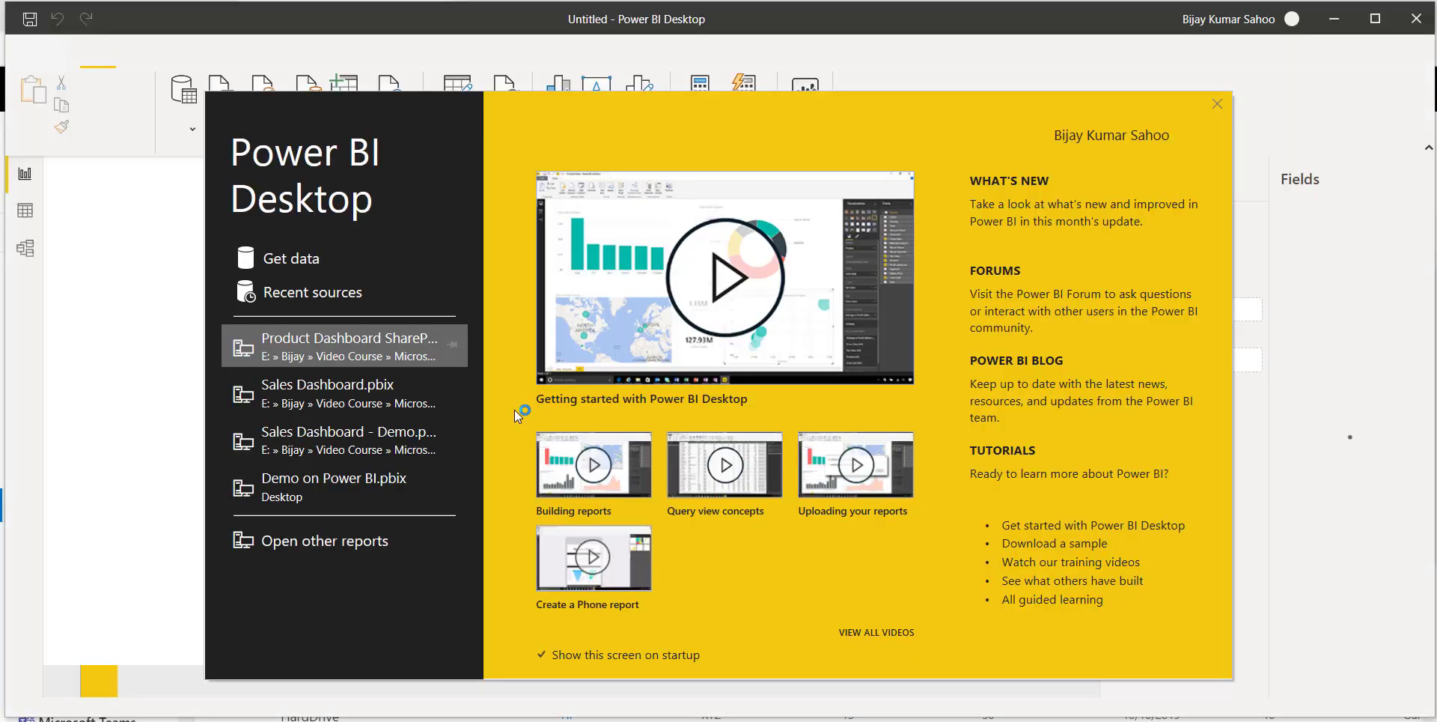
click(1215, 104)
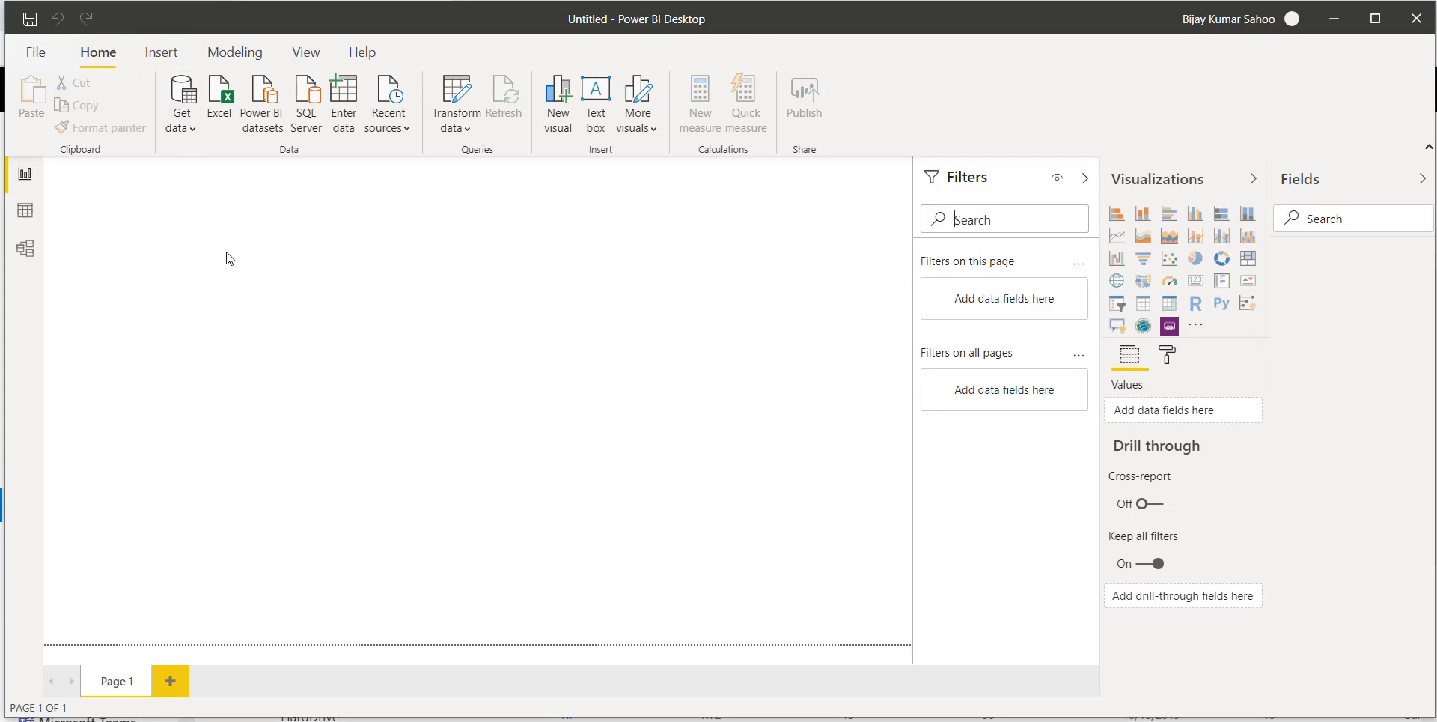
Start a new data connection using the SharePoint Online List connector from the Online Services category
click(193, 130)
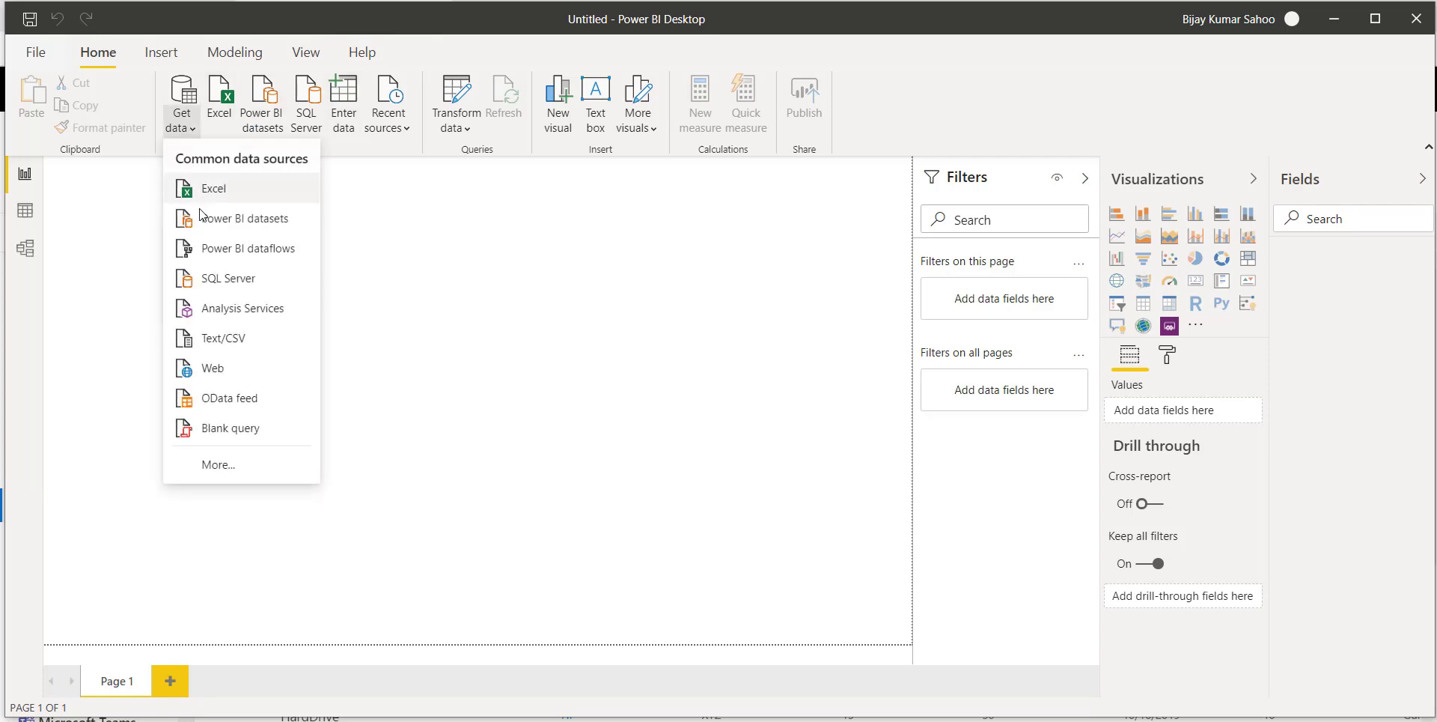
click(219, 463)
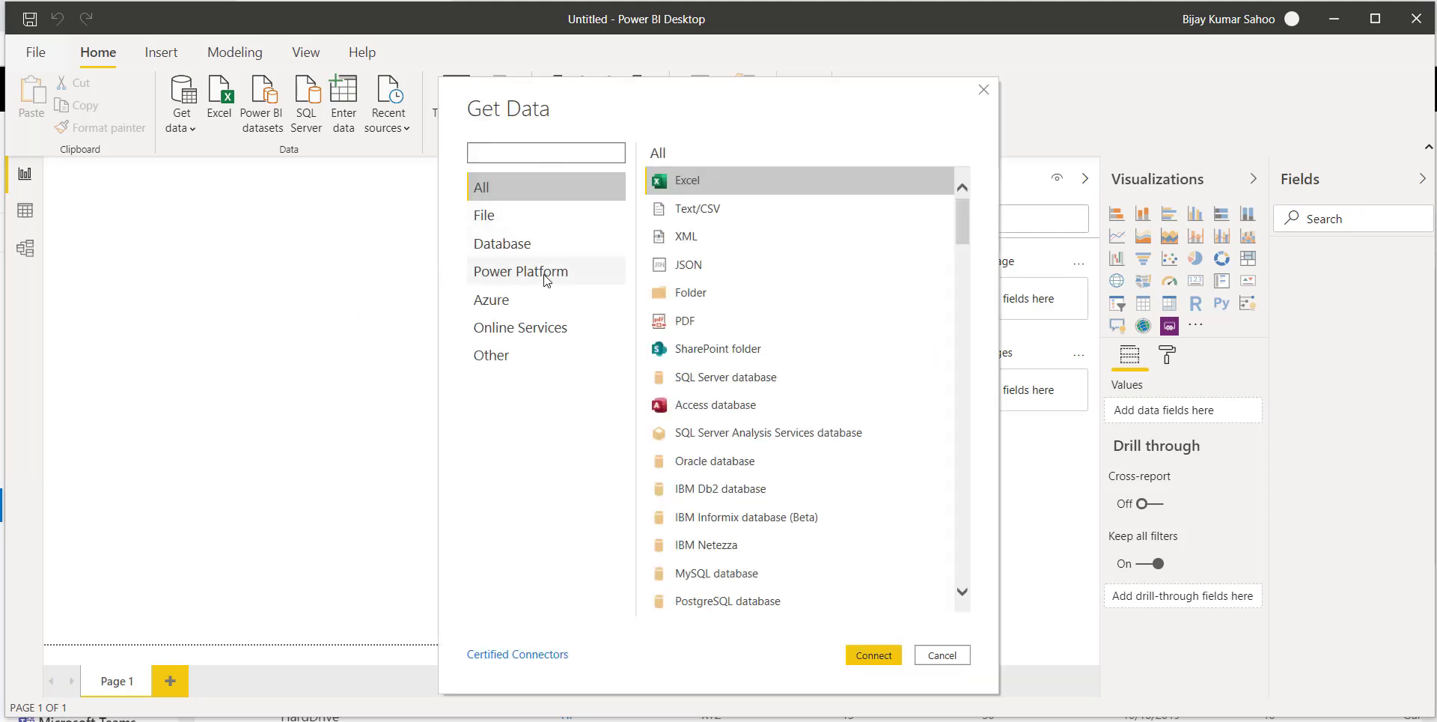
click(512, 327)
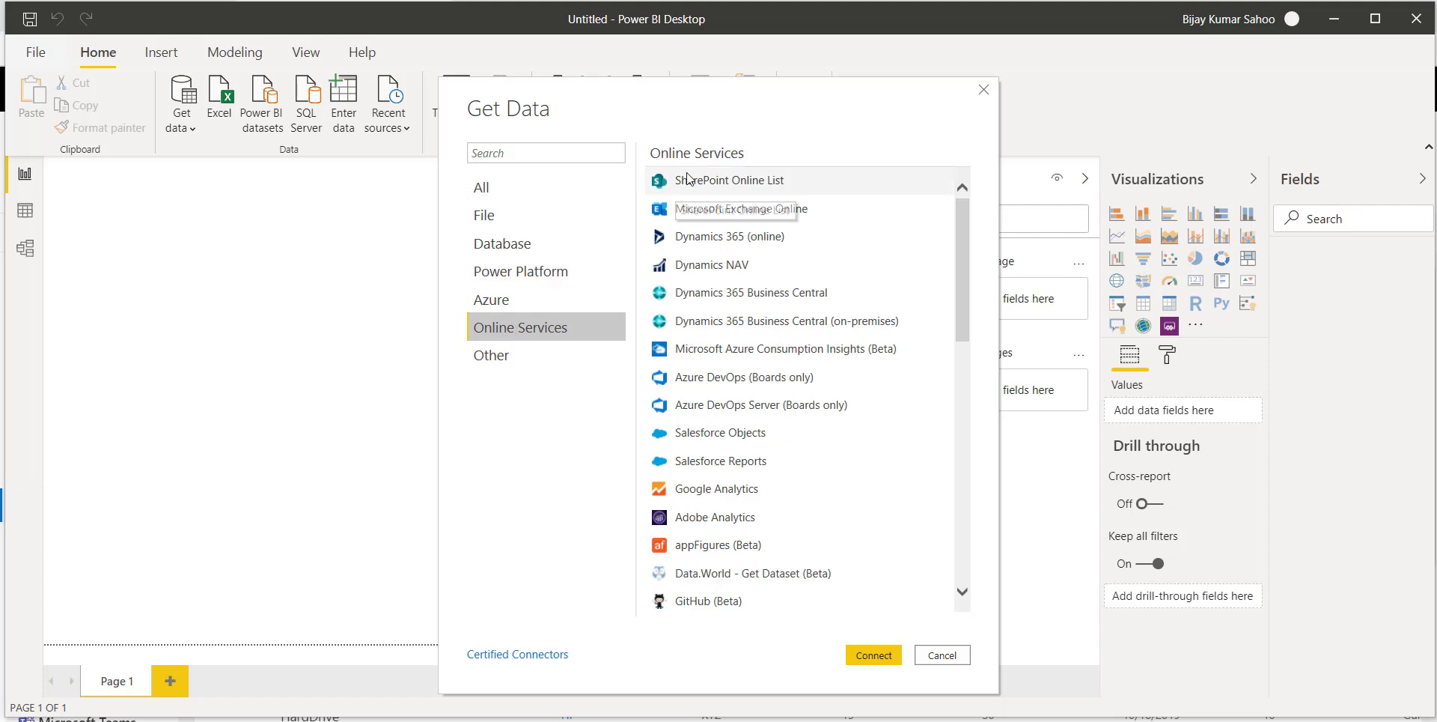
click(761, 191)
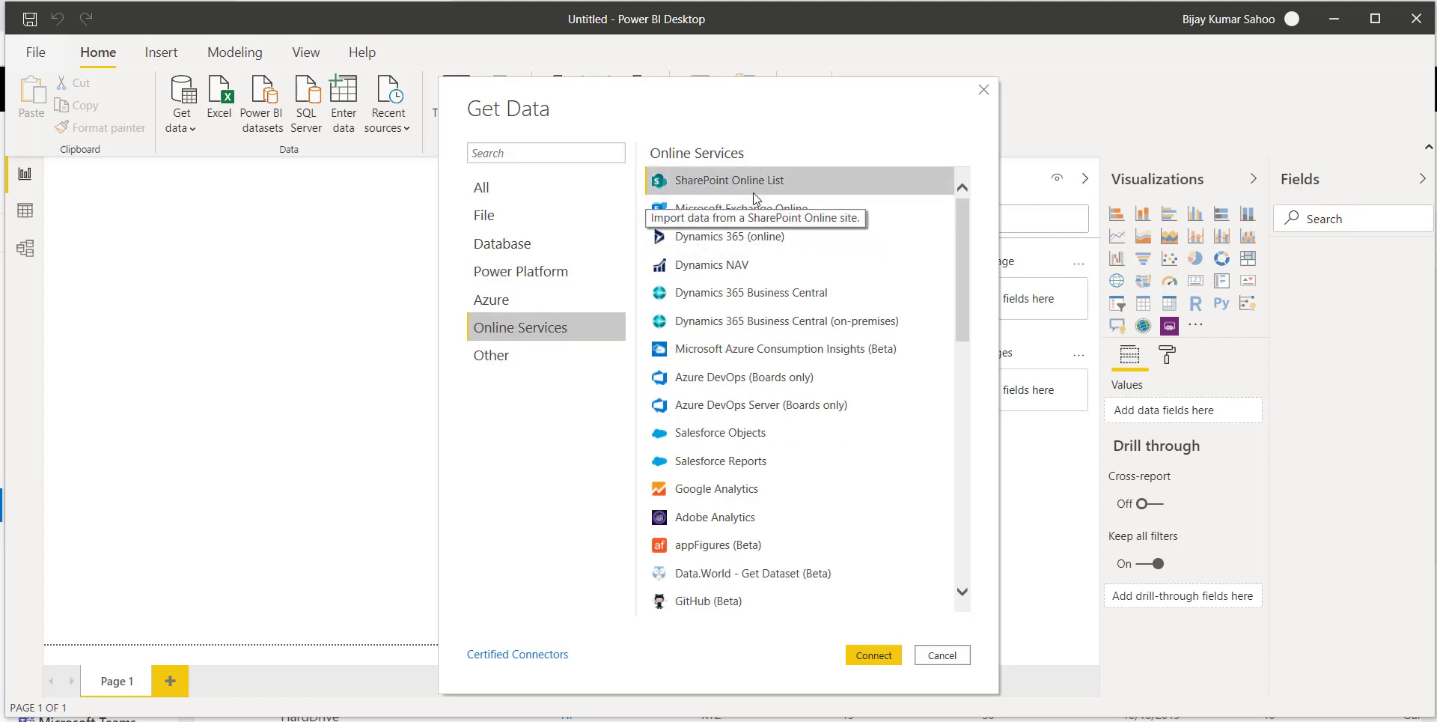
click(877, 658)
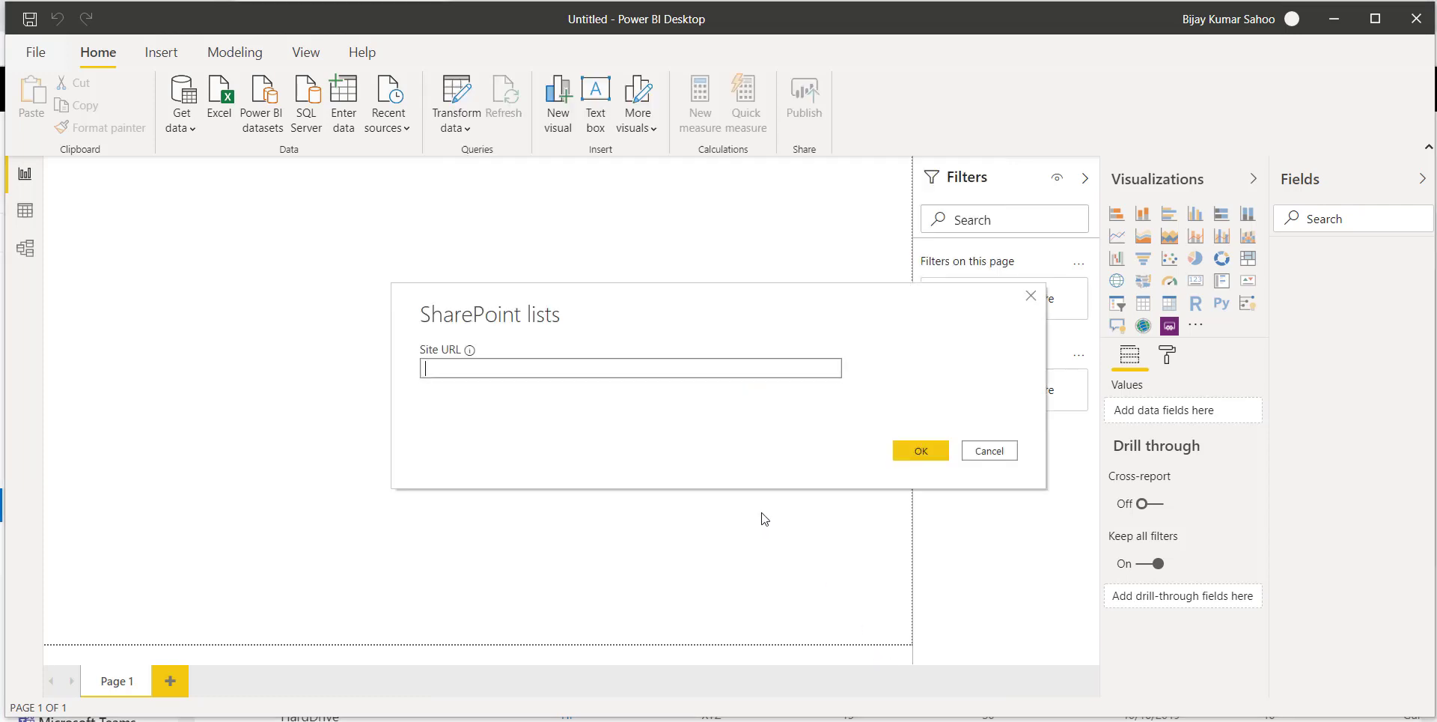
click(508, 372)
key(alt+Tab)
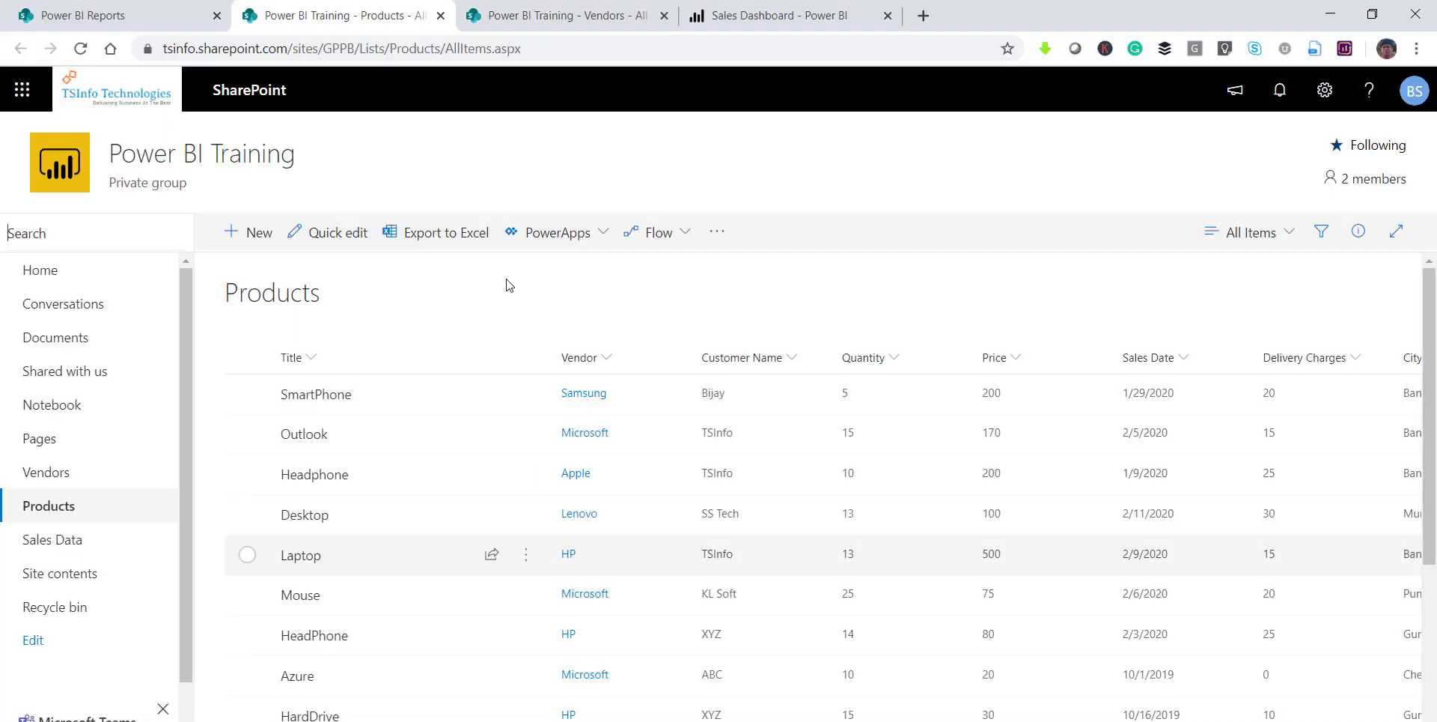
drag(359, 50, 127, 52)
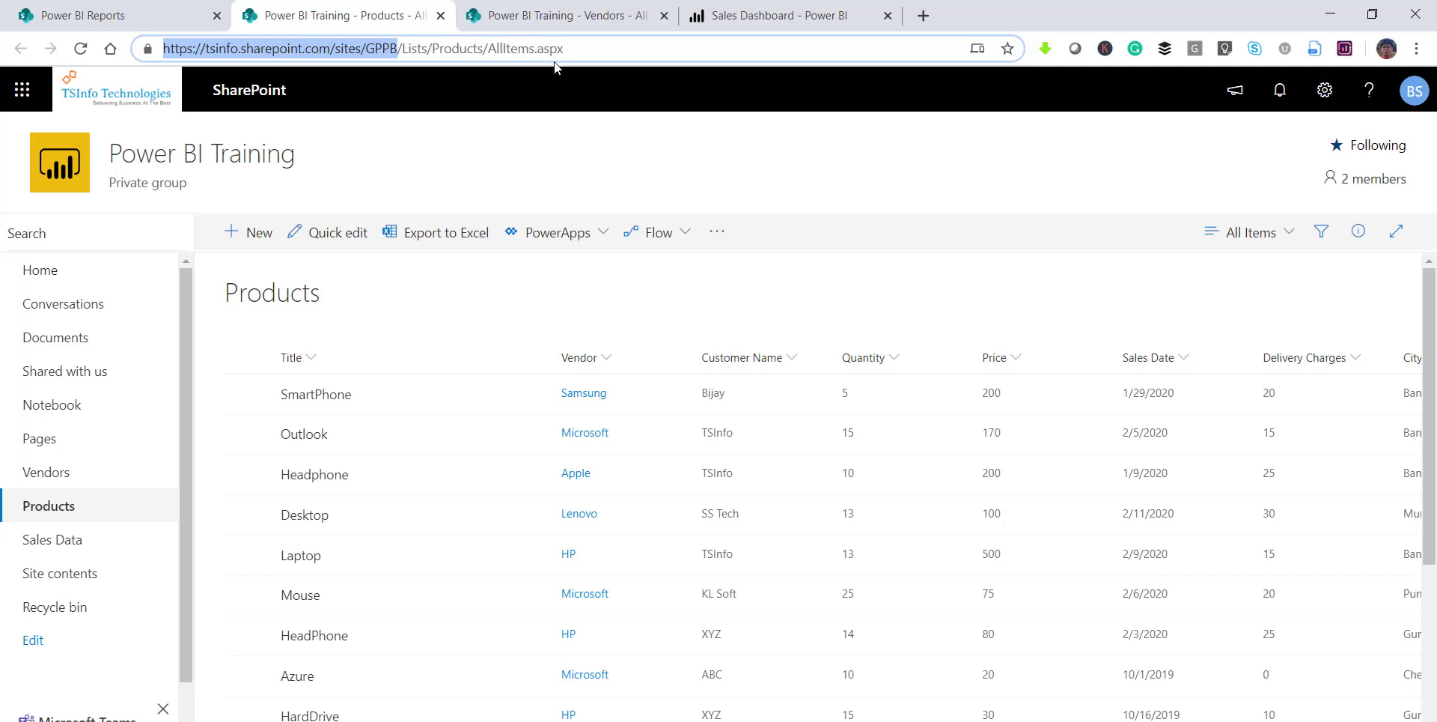
key(ctrl+c)
key(alt+Tab)
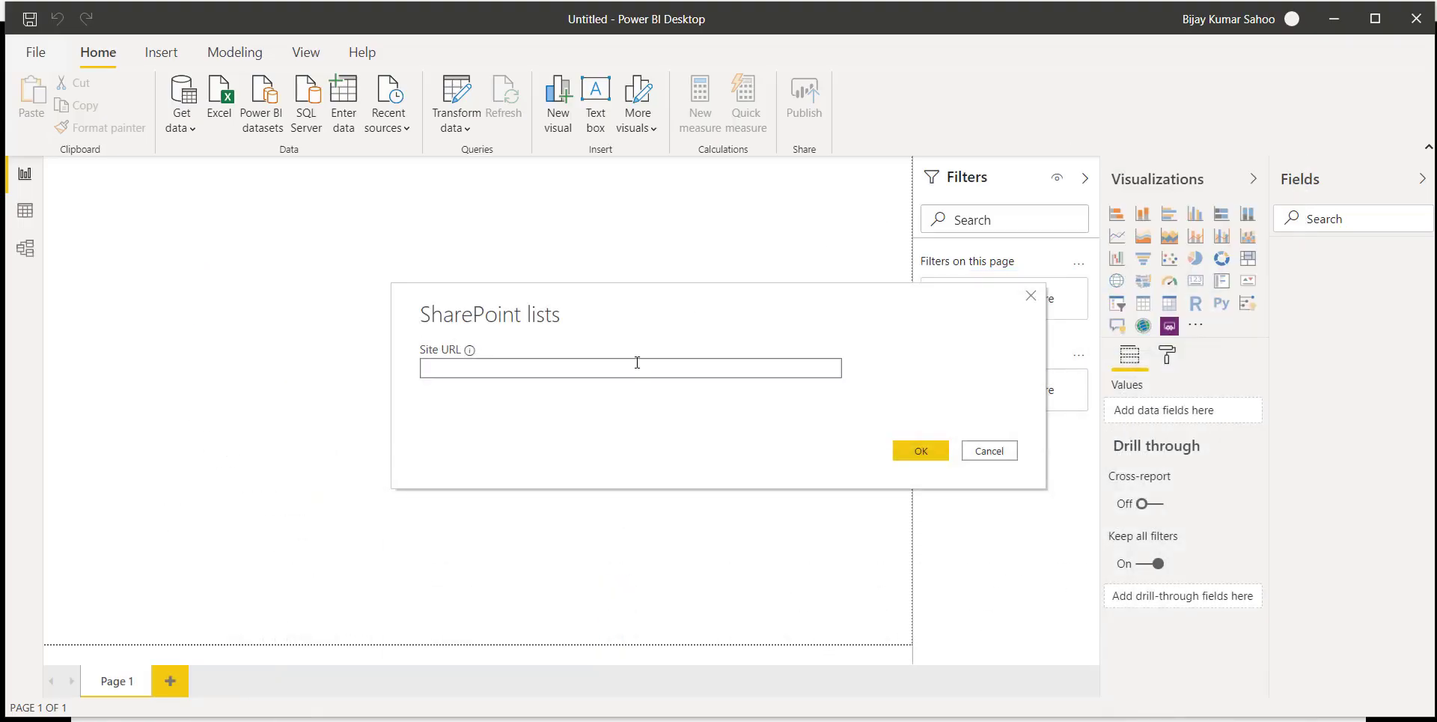
key(ctrl+v)
click(888, 450)
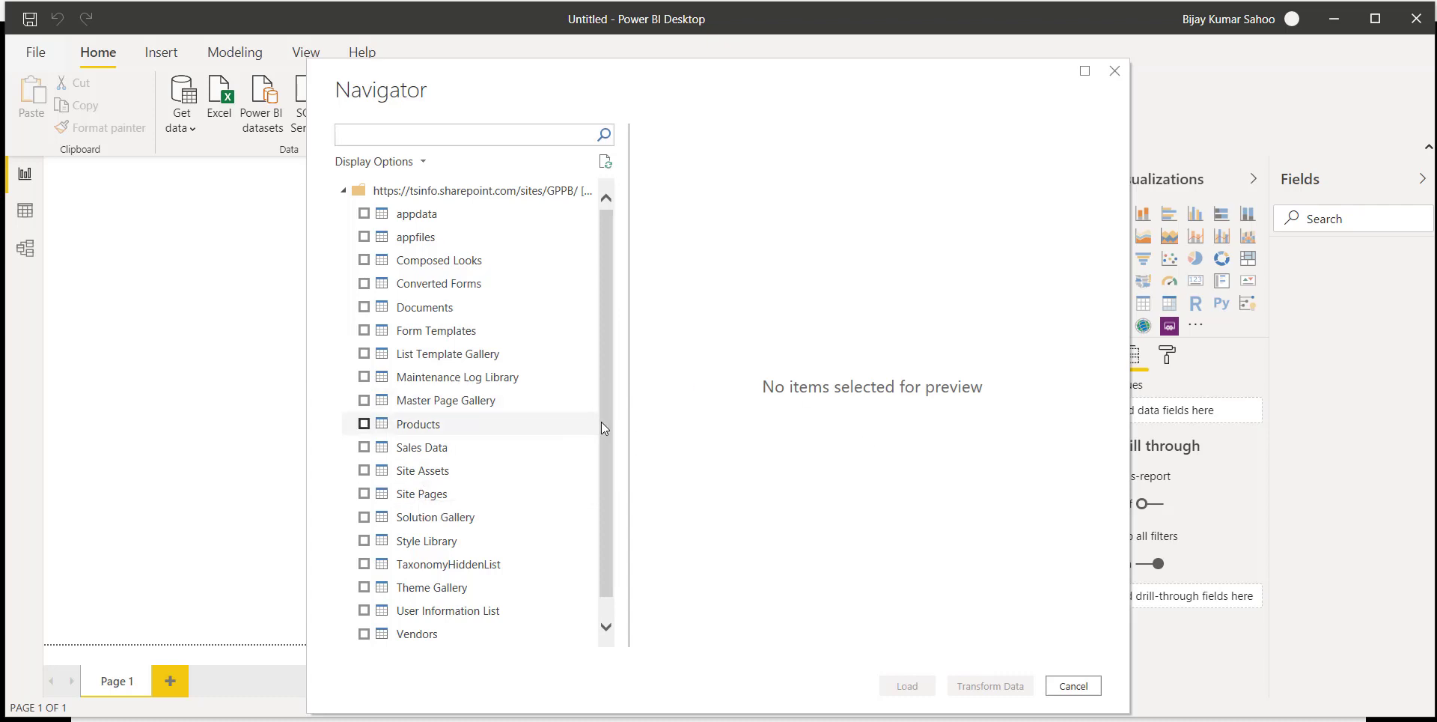
Select the Products and Vendors lists in the Navigator and load both into the report
scroll(608, 379, down, 1)
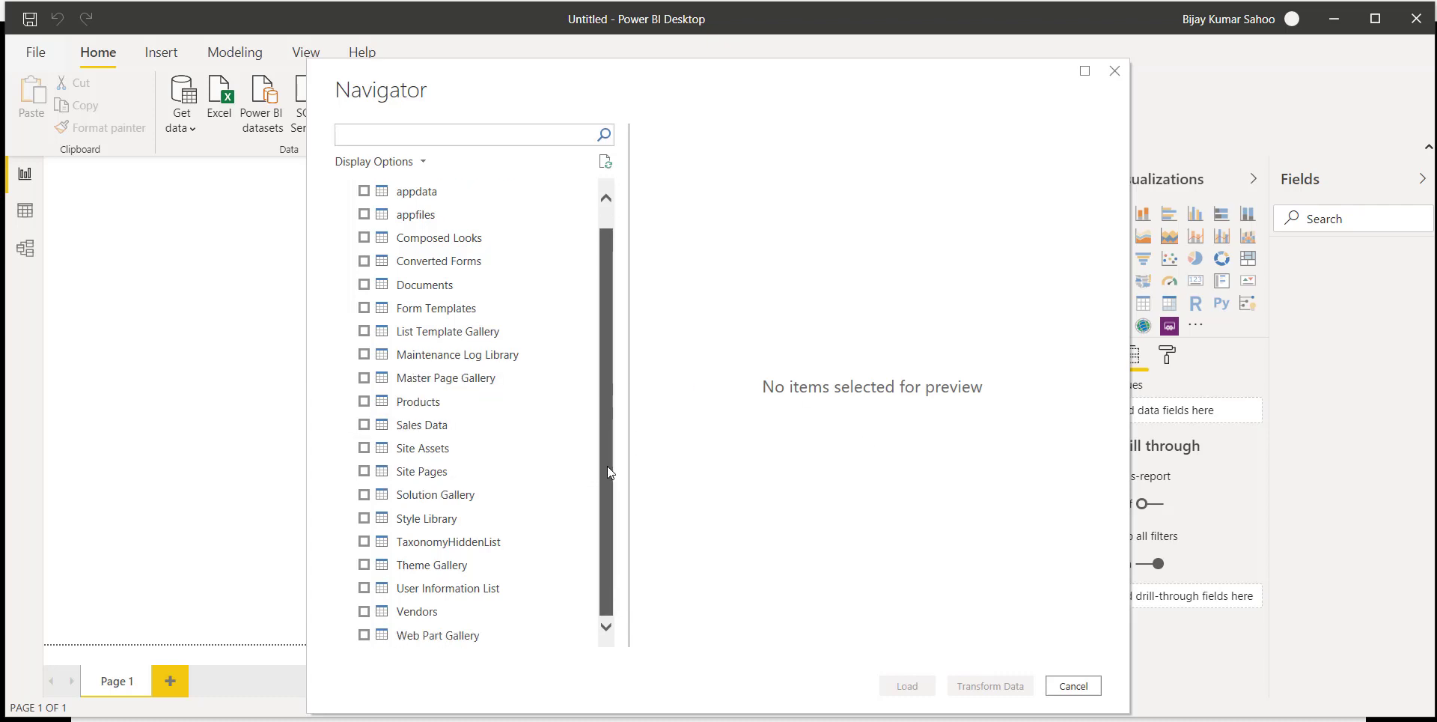
click(364, 401)
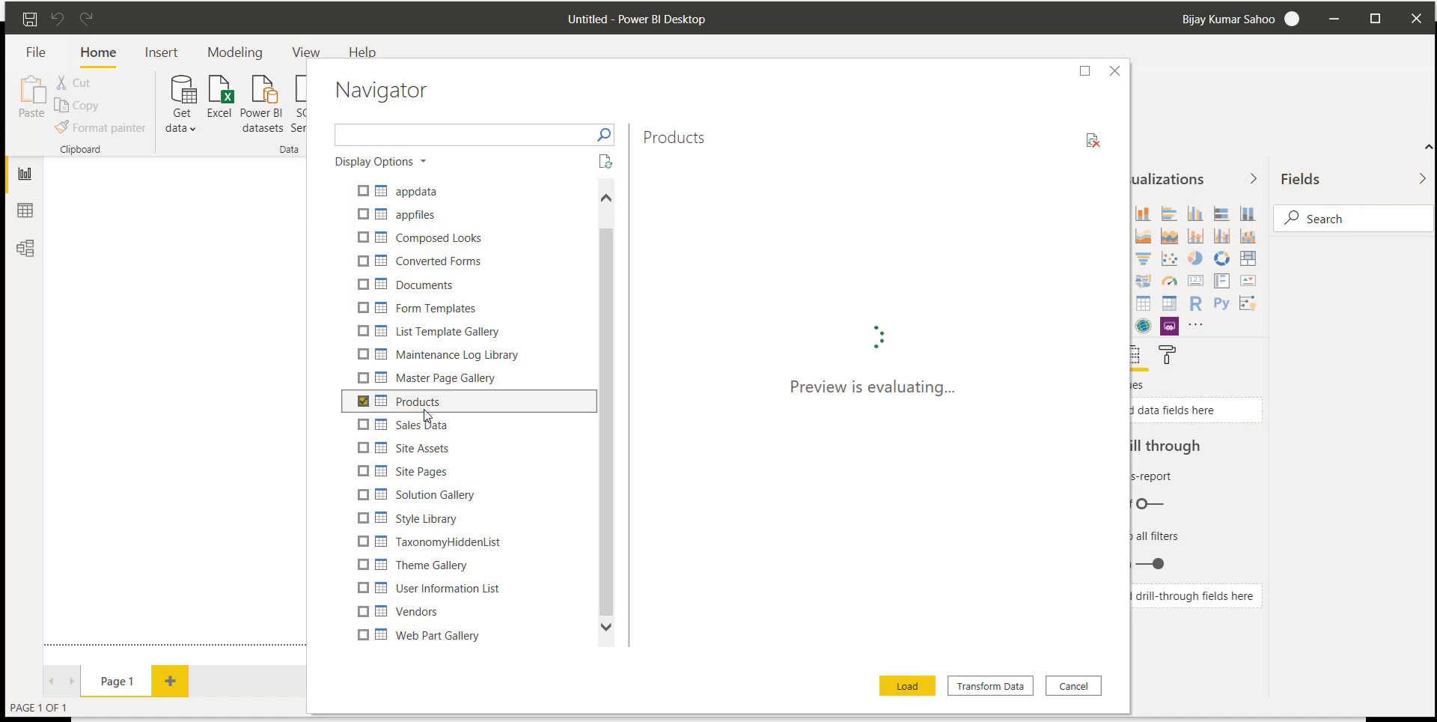
click(364, 611)
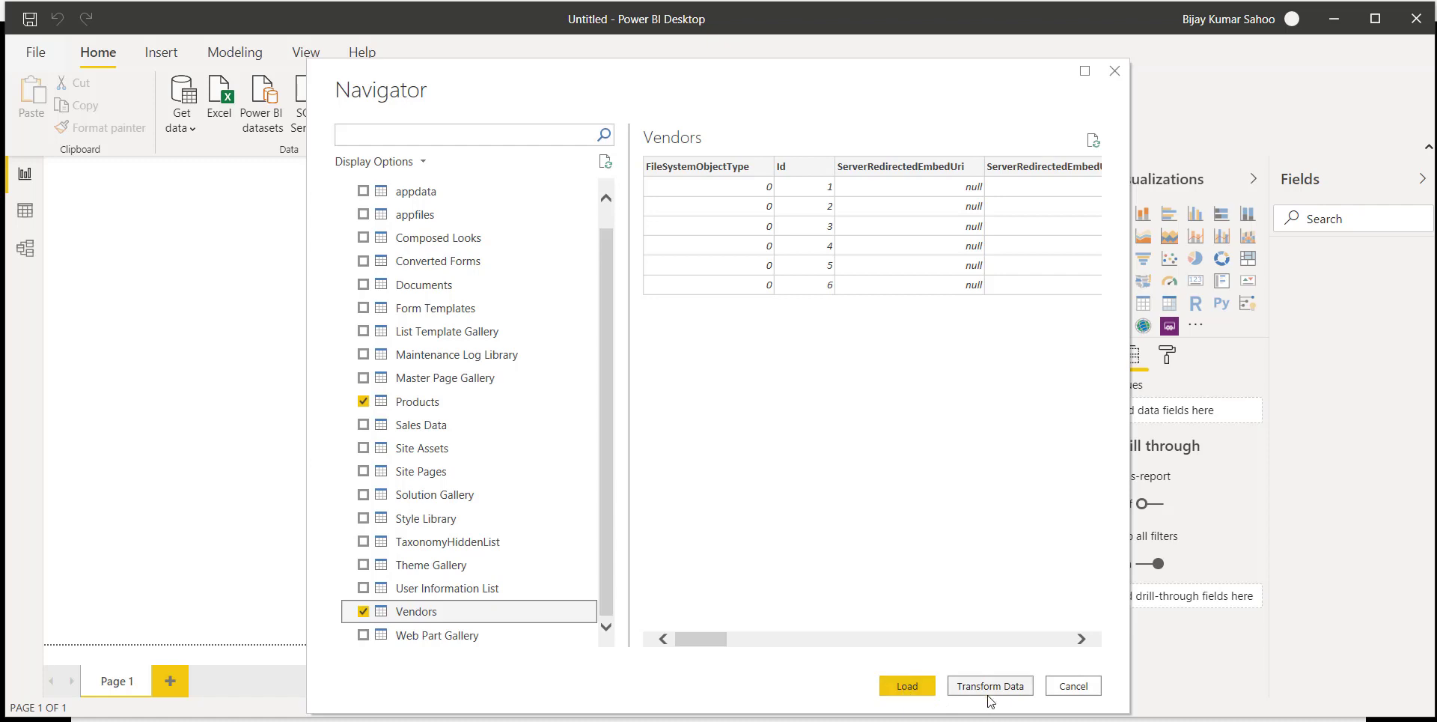
click(907, 685)
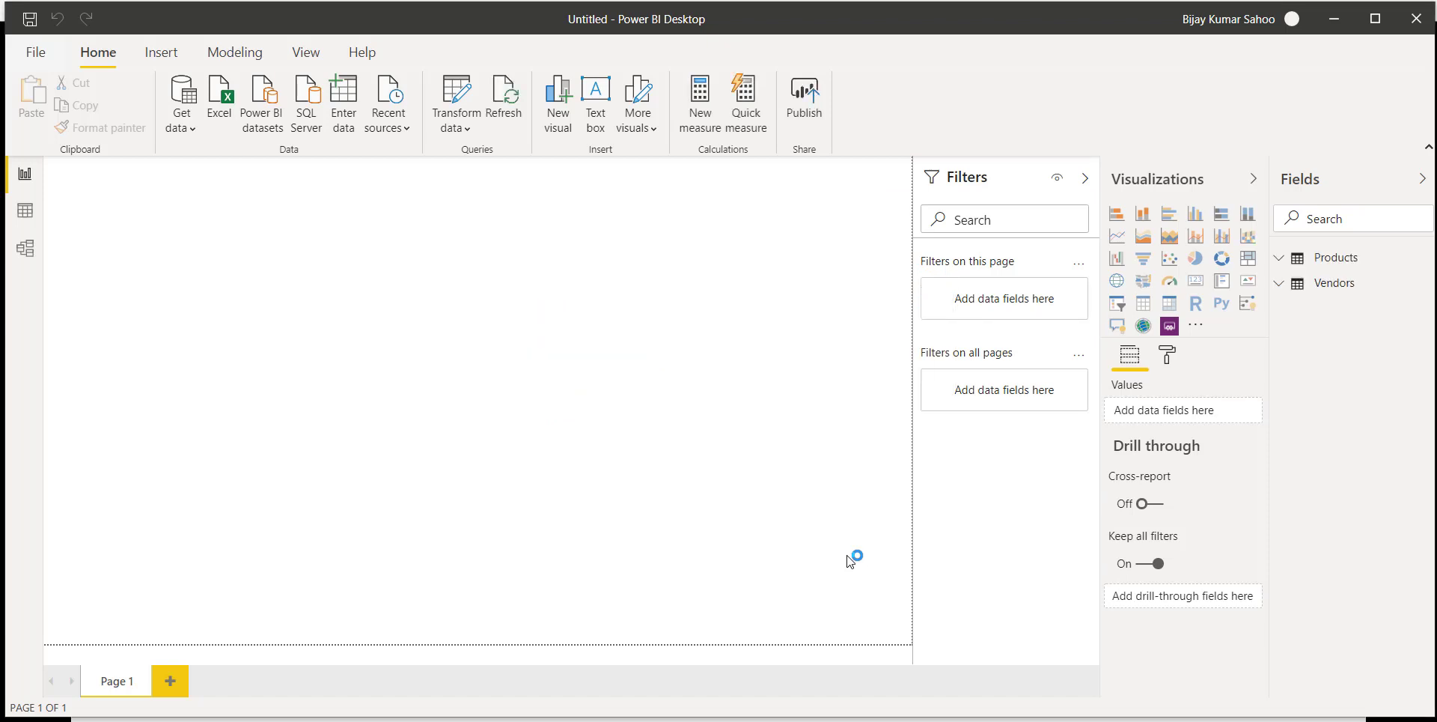
Examine the loaded Products and Vendors tables in Data view, checking all columns of the Products table
click(24, 211)
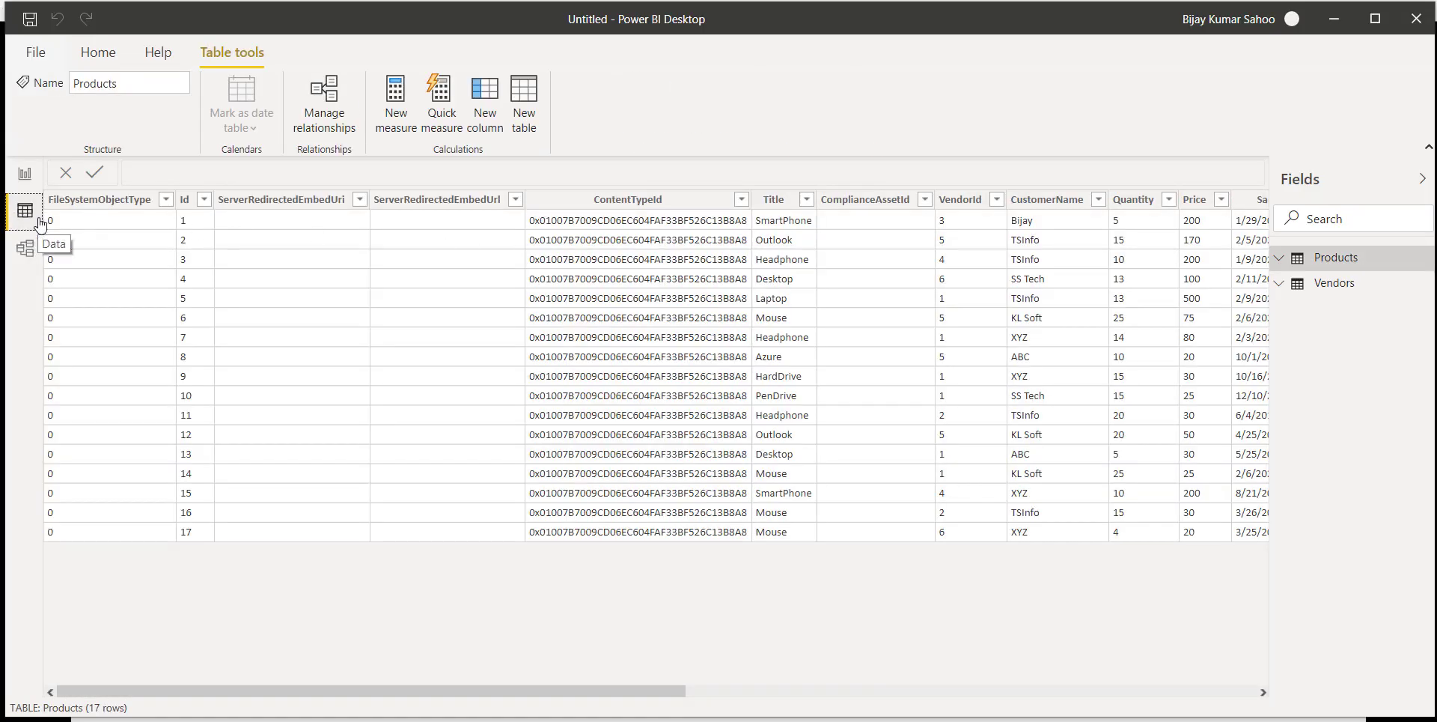
click(1334, 285)
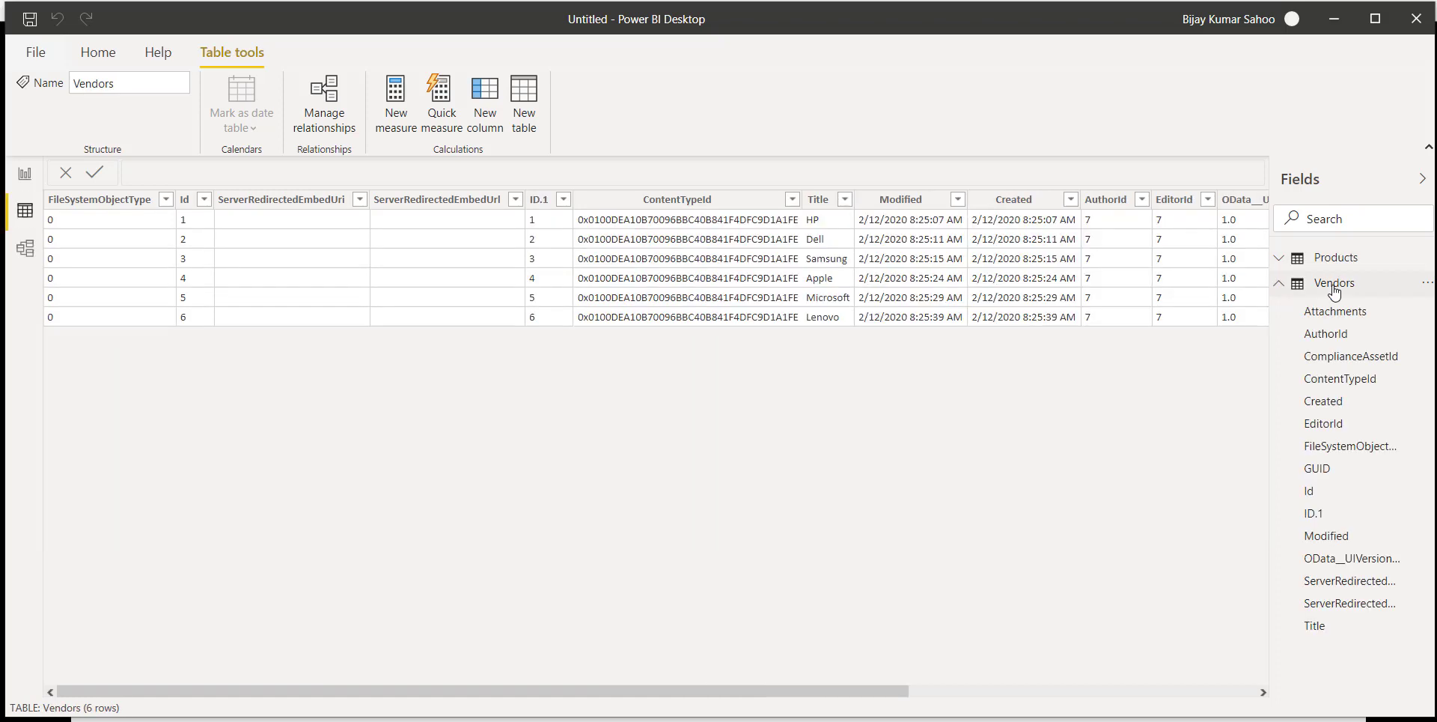
click(1335, 285)
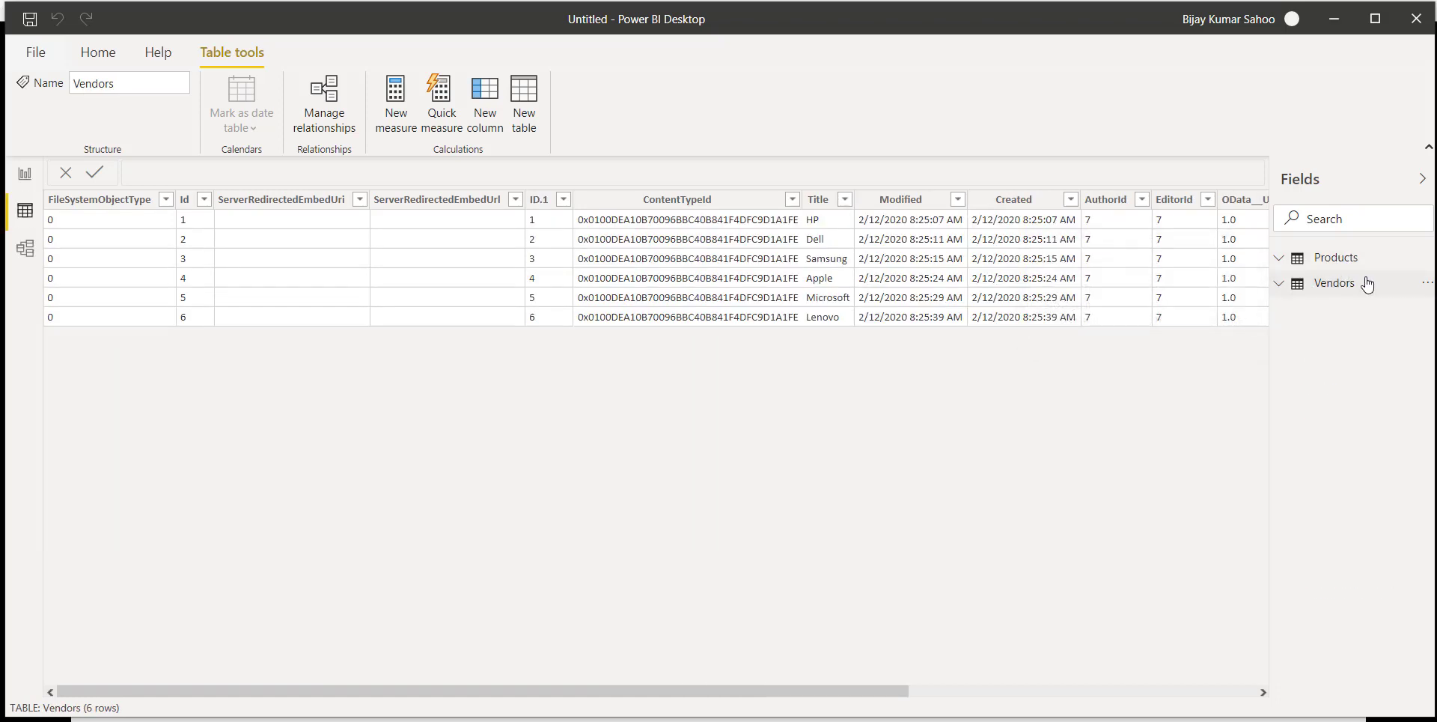
click(1341, 259)
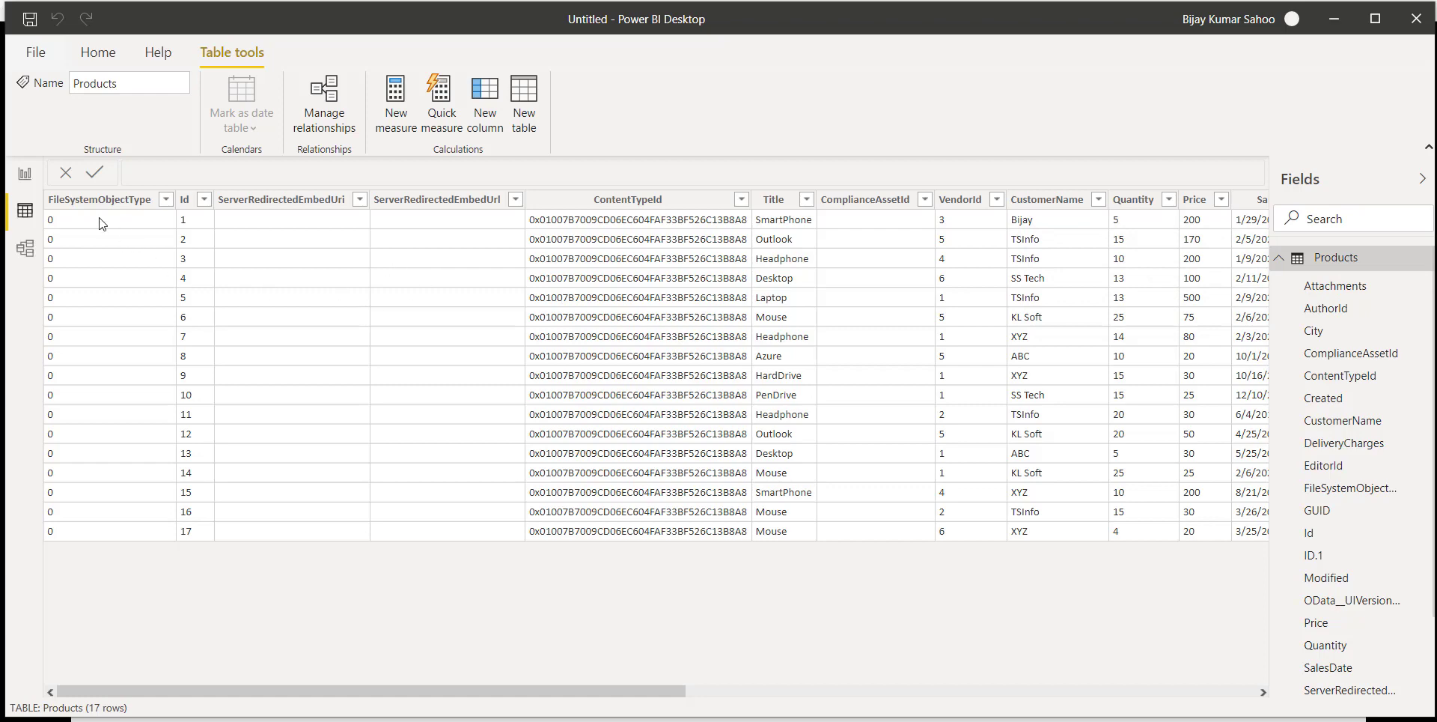
drag(564, 693, 1118, 698)
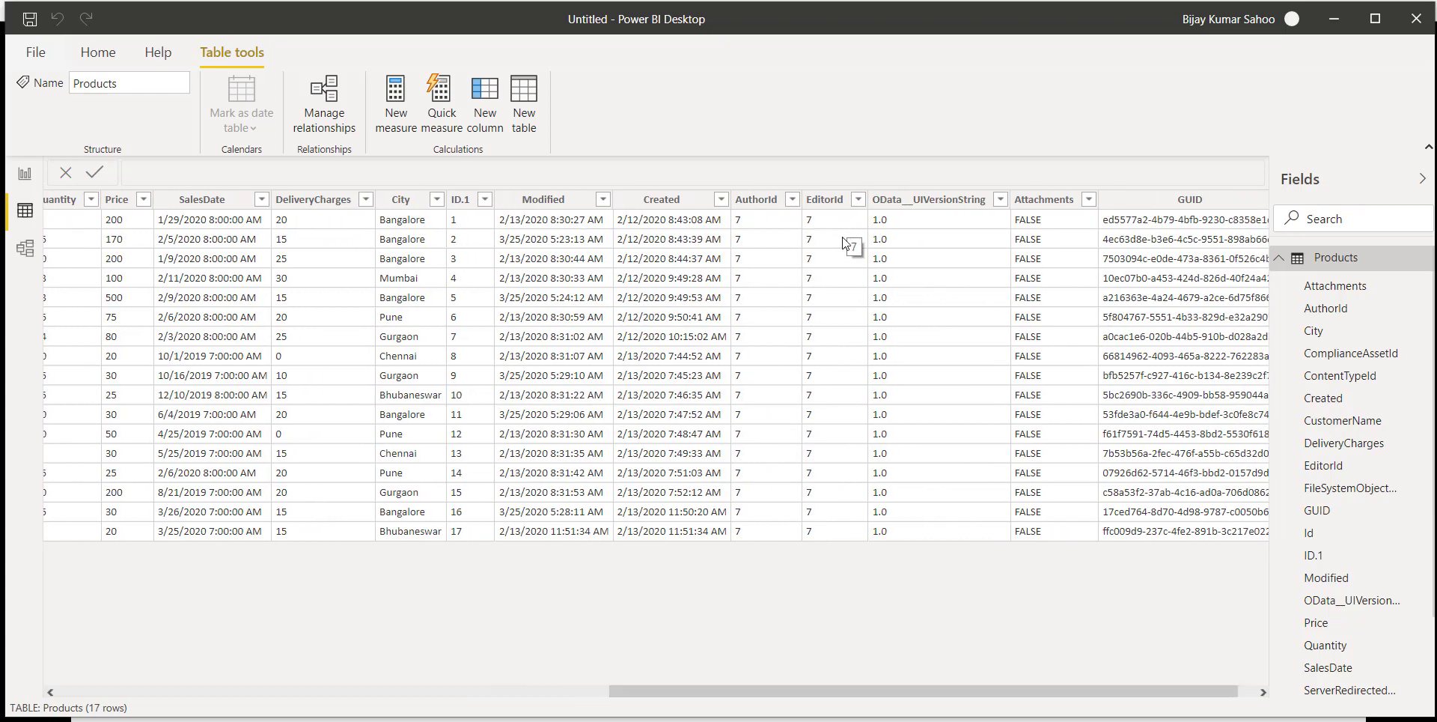
drag(771, 692, 179, 636)
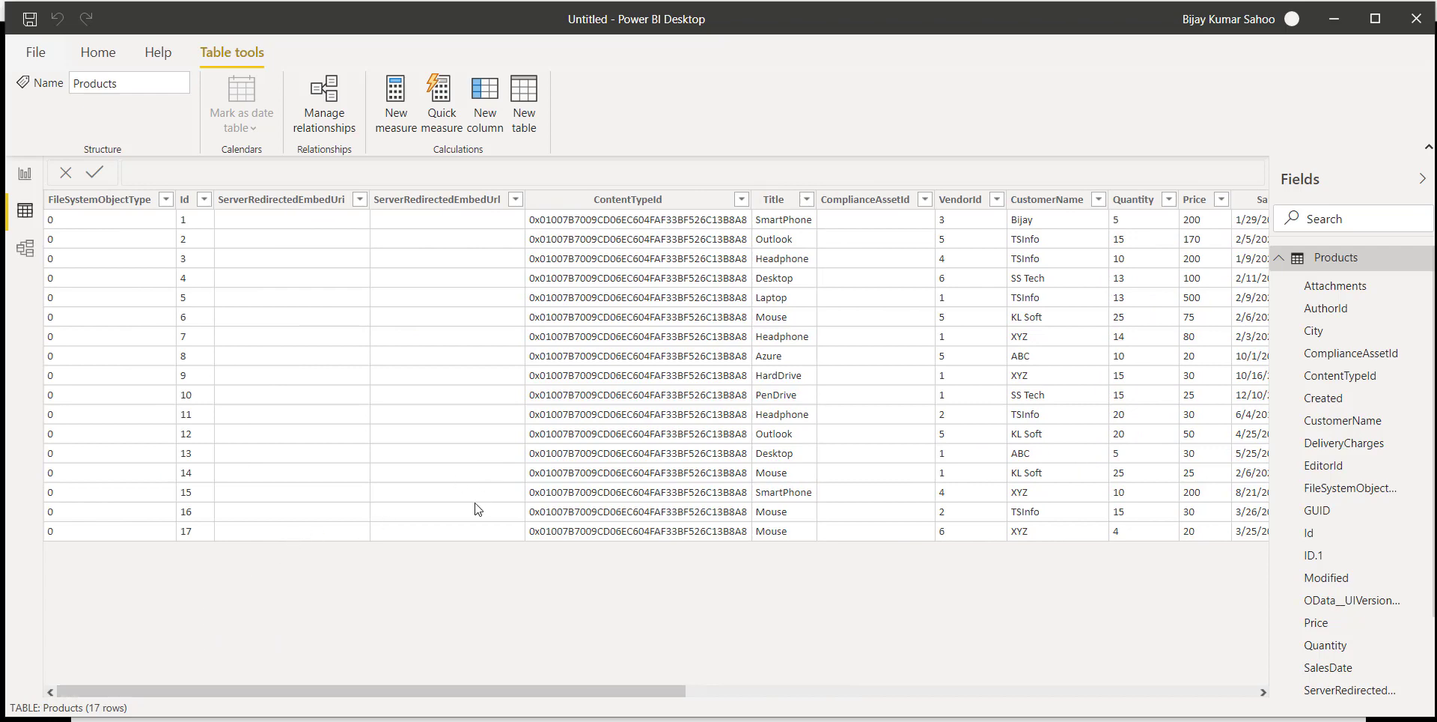
drag(465, 692, 1081, 702)
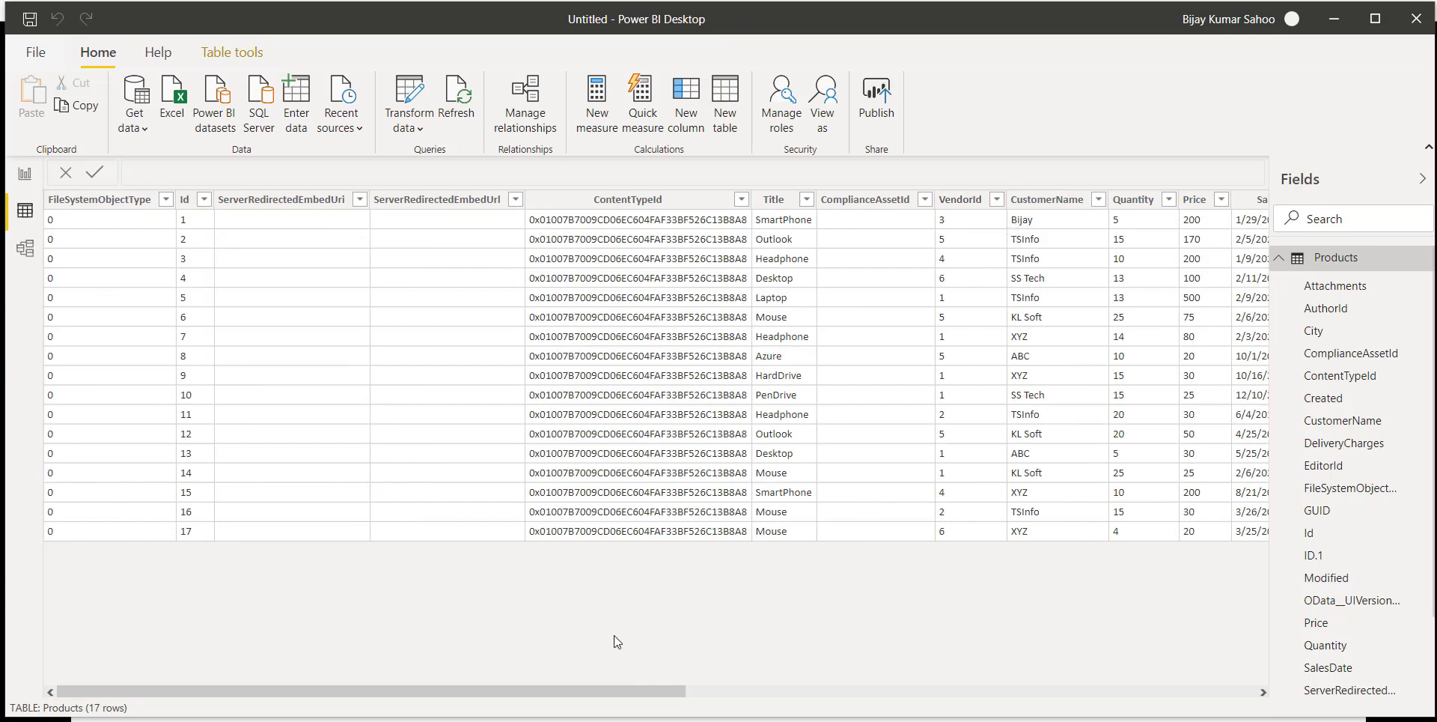
drag(582, 690, 762, 691)
drag(962, 697, 287, 640)
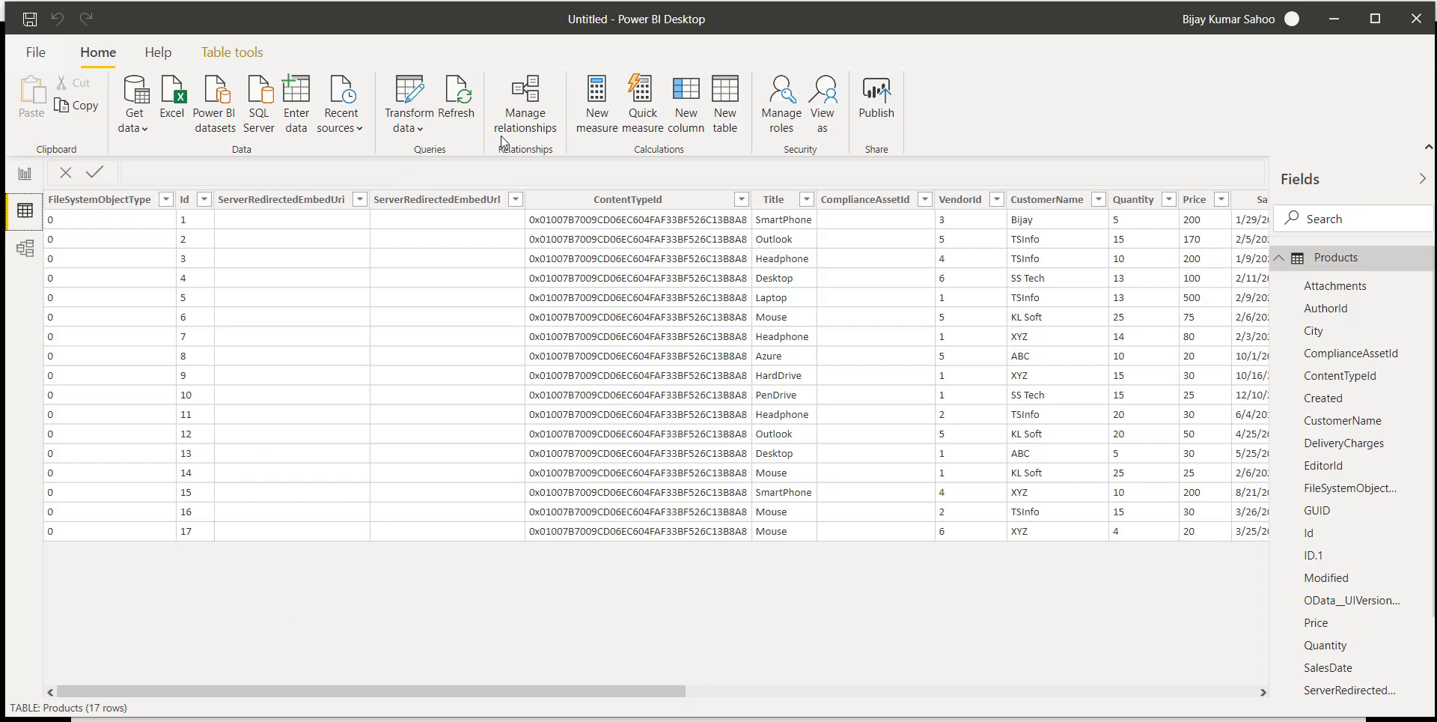
Open the Products query in Power Query Editor and expand its Vendor column to only the Title field, keeping the original column name prefix
click(420, 128)
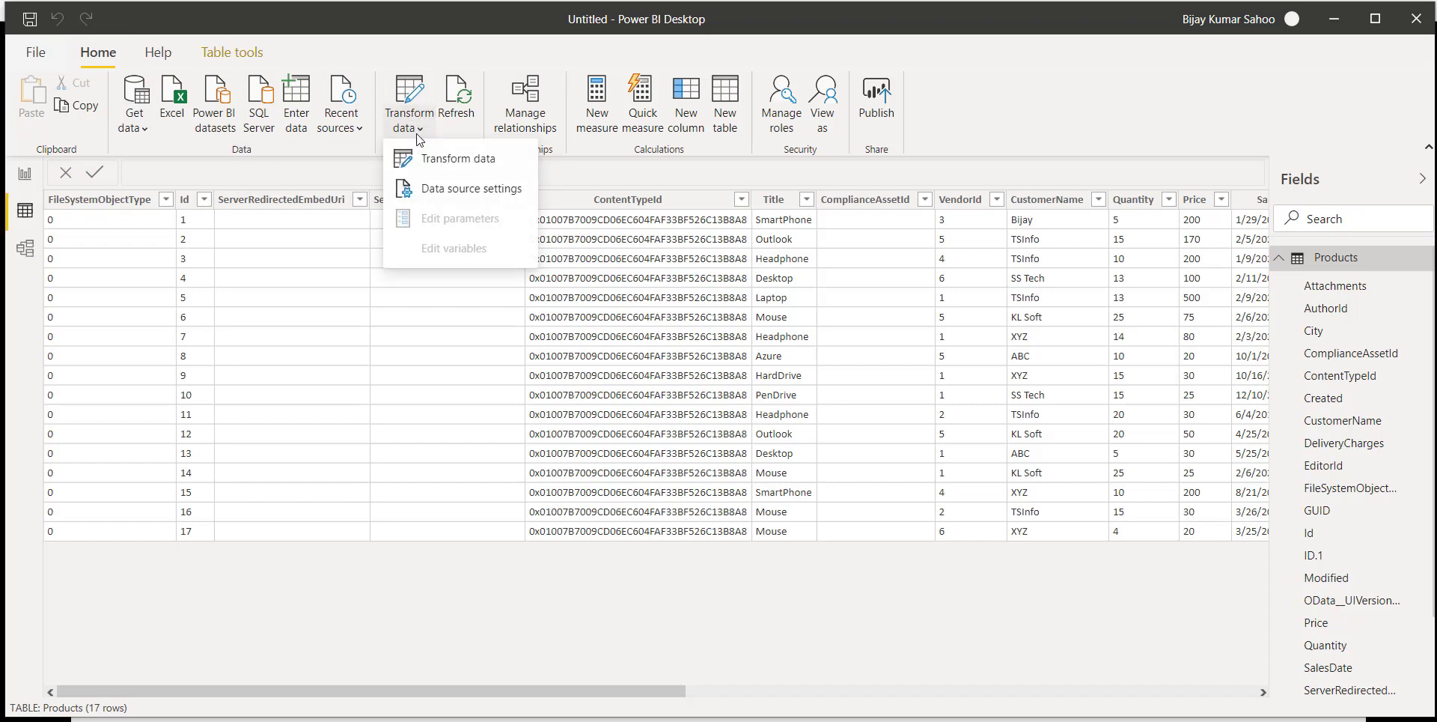
click(446, 160)
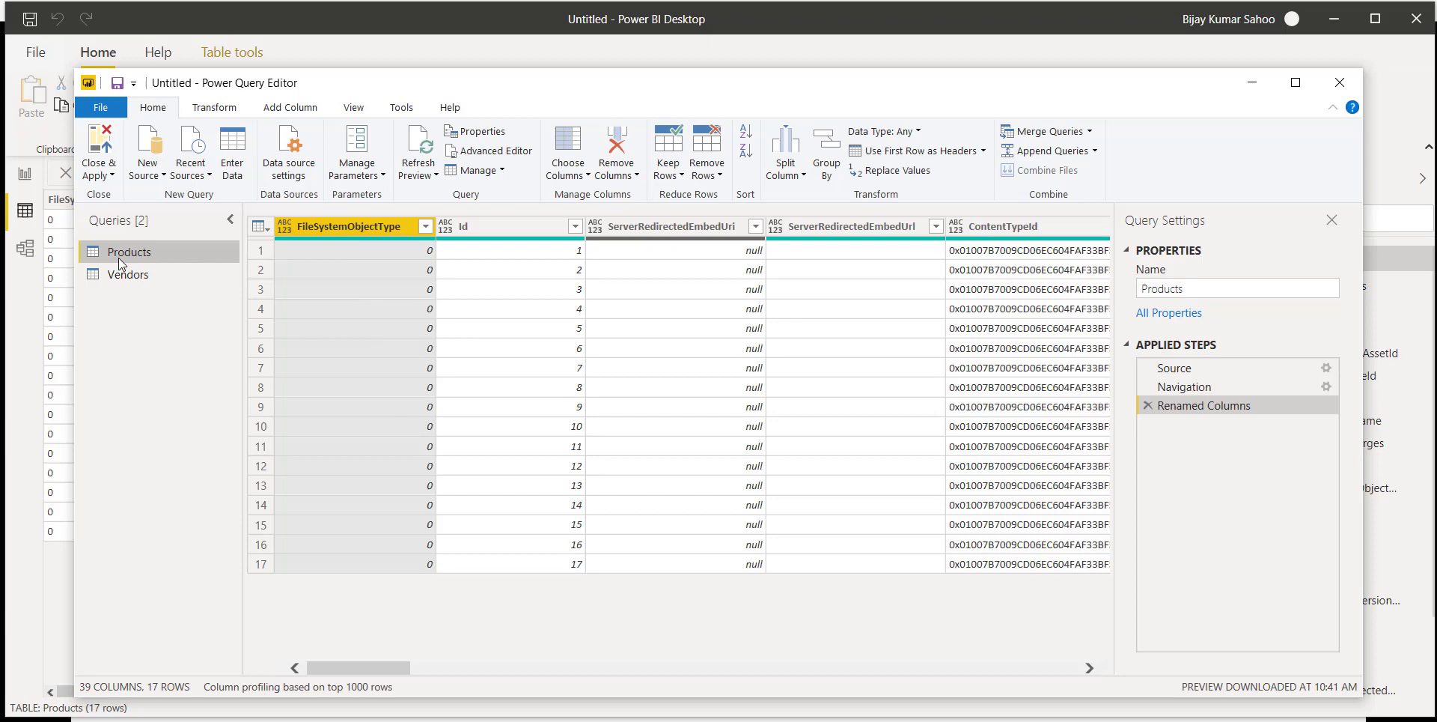
drag(372, 667, 1078, 657)
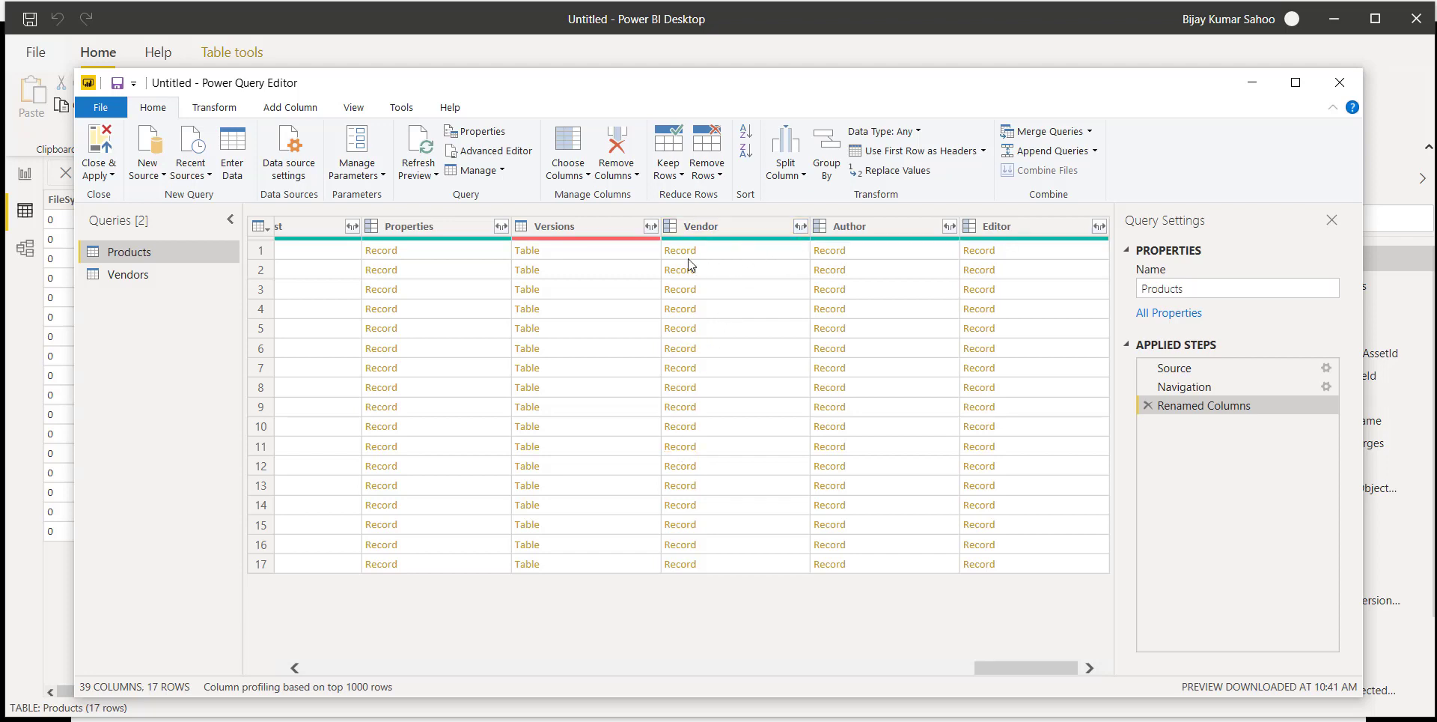
click(801, 226)
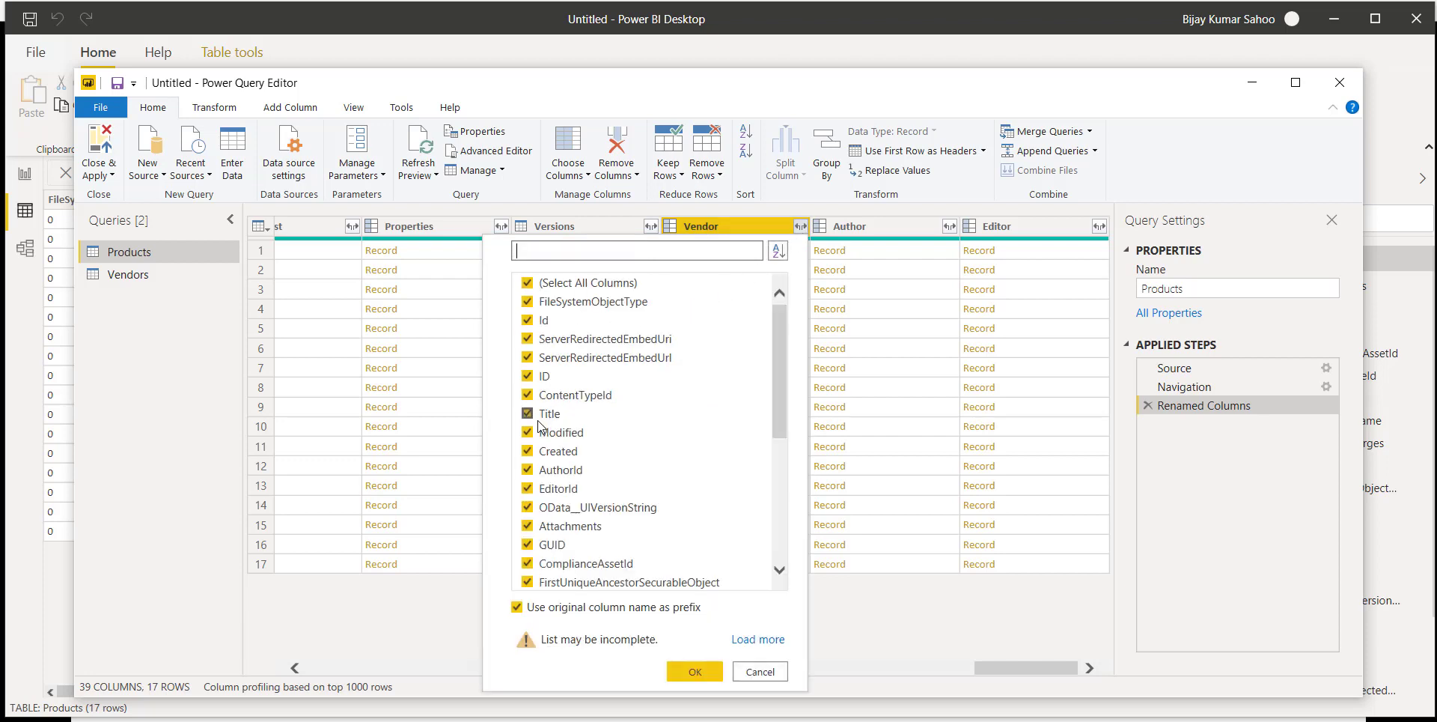
click(534, 283)
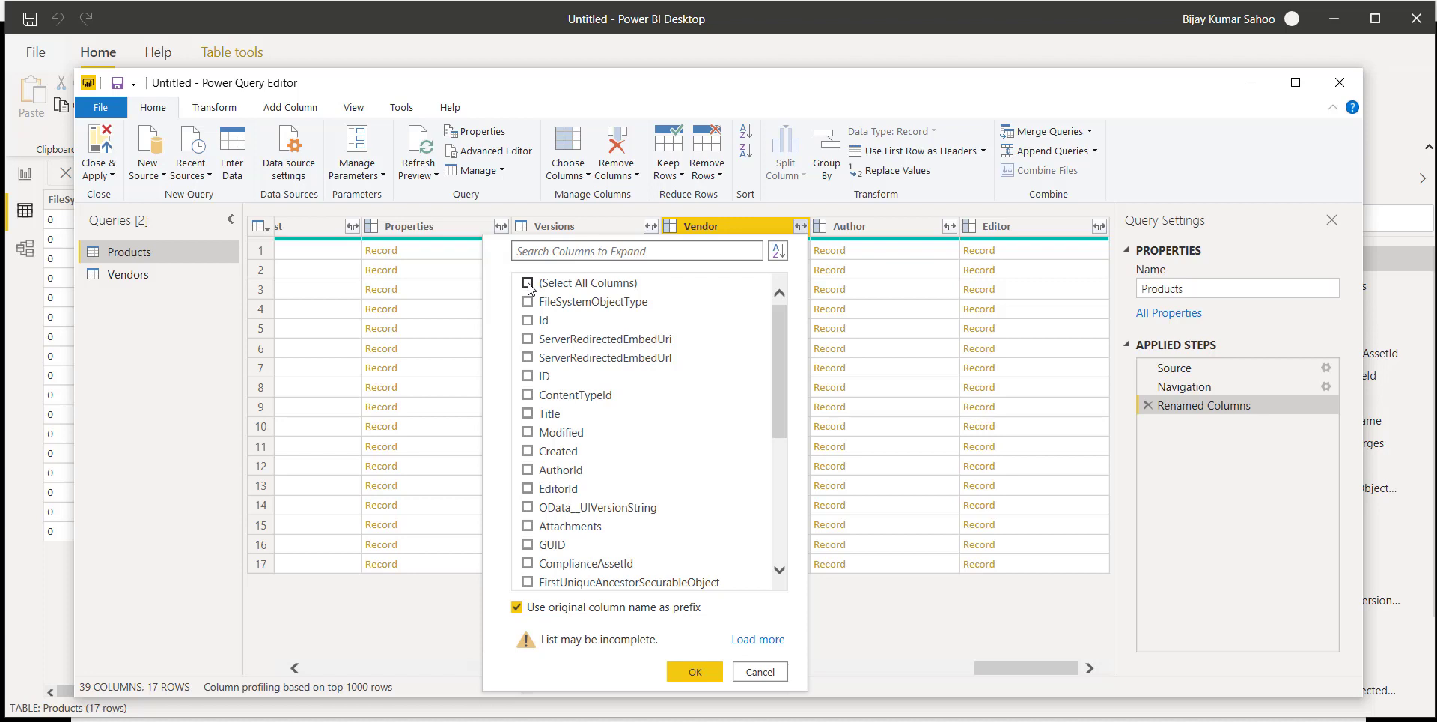
click(531, 415)
click(696, 672)
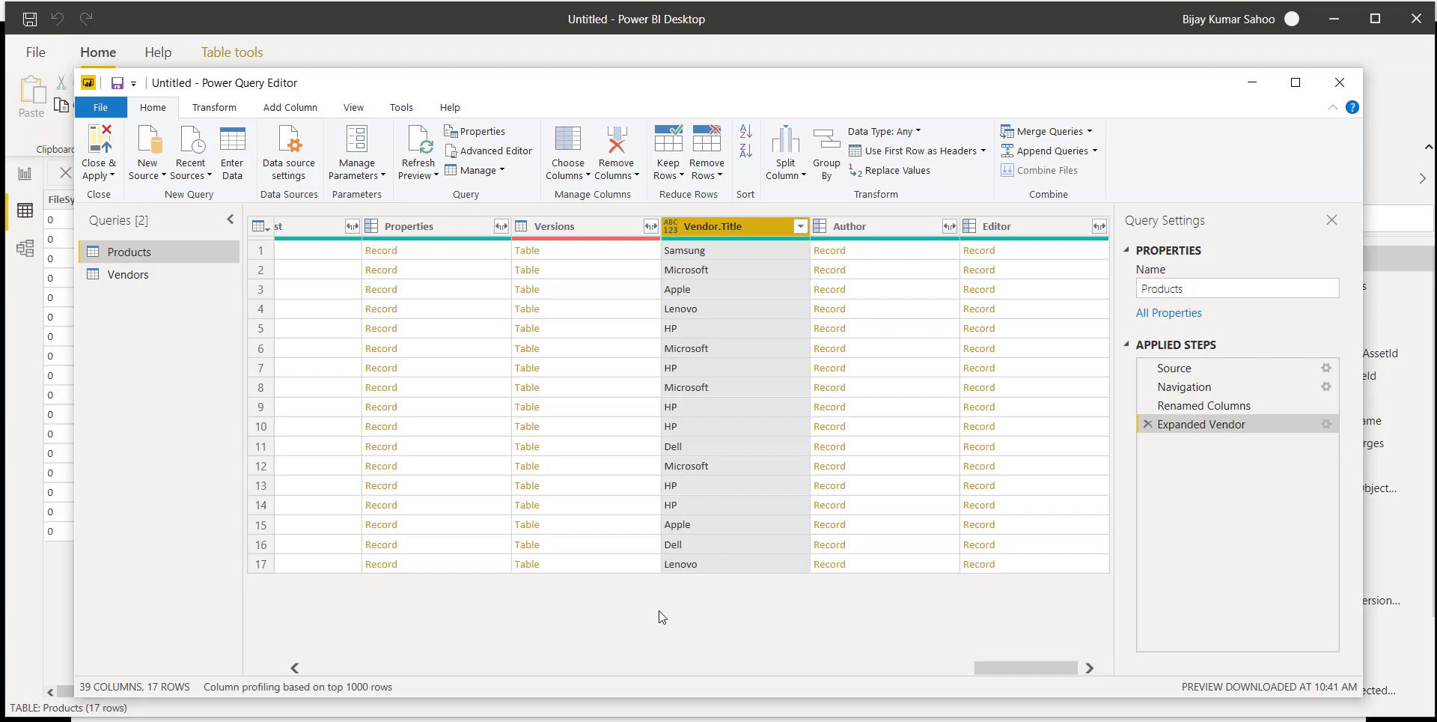
Keep only the Title, VendorId, CustomerName, Quantity, Price, SalesDate, DeliveryCharges, City and Vendor.Title columns in the Products query
drag(979, 667, 258, 669)
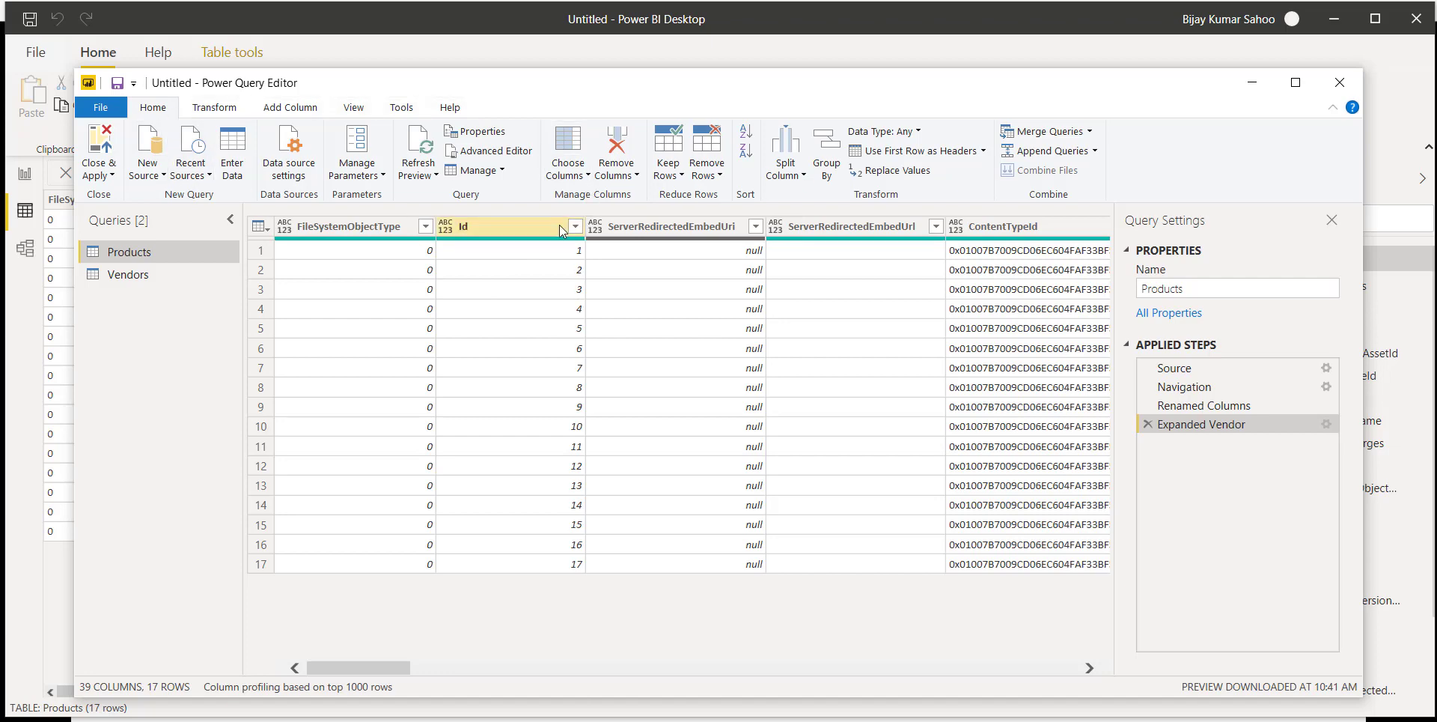
click(588, 176)
click(592, 197)
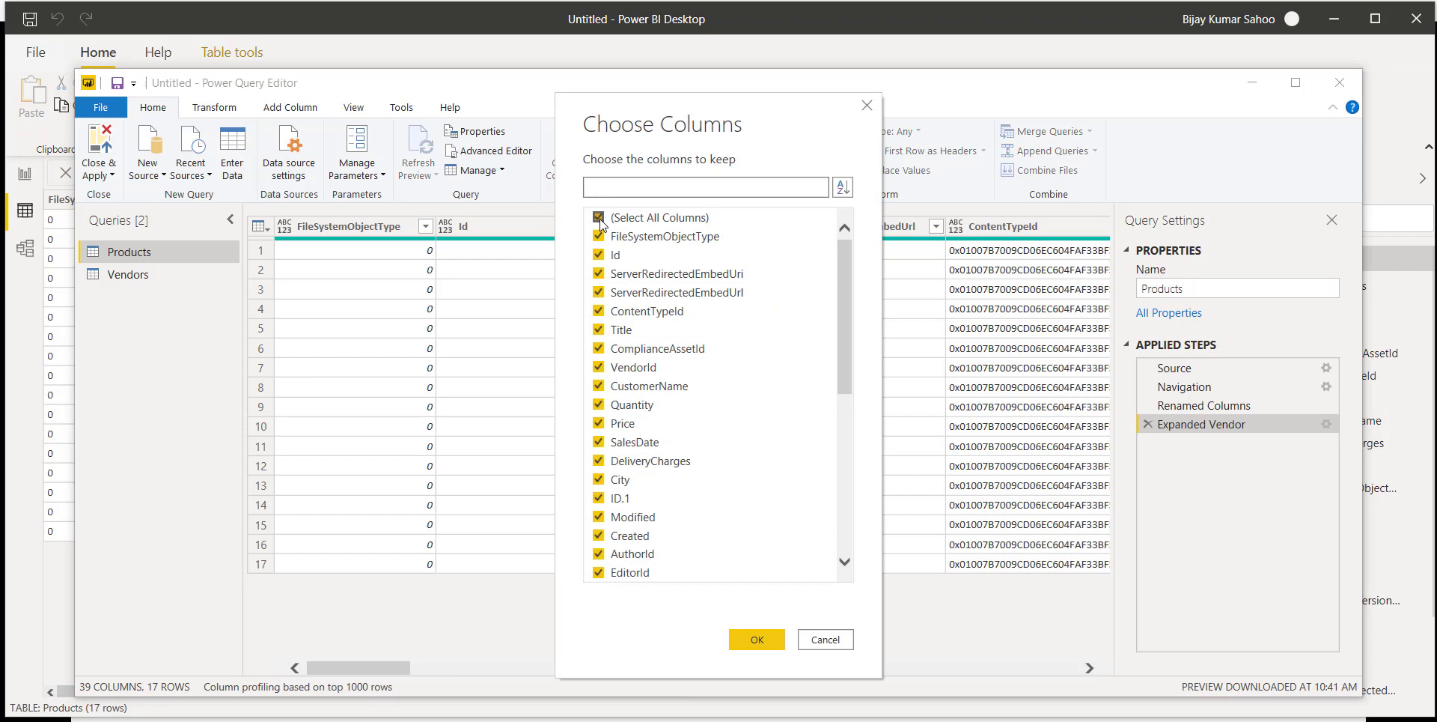
click(600, 217)
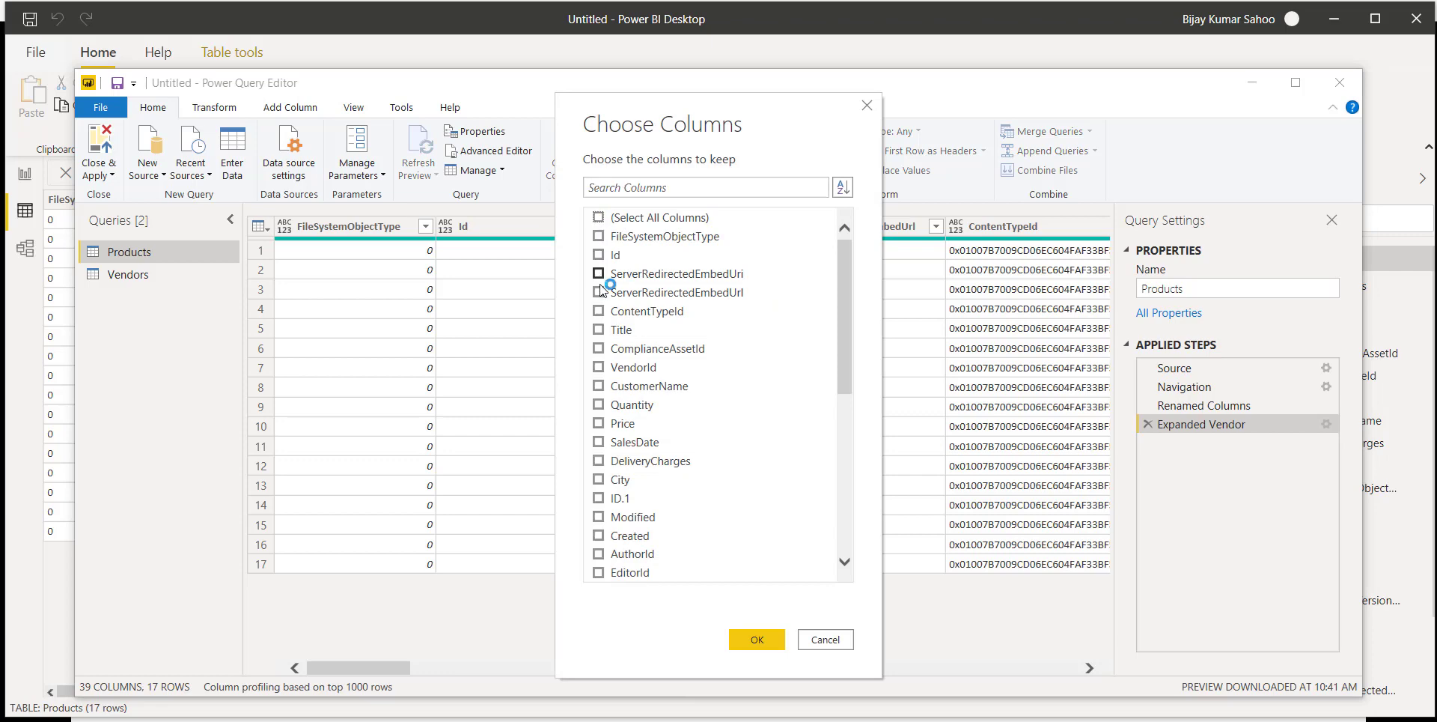
click(599, 330)
click(599, 367)
click(599, 386)
click(599, 405)
click(599, 423)
click(599, 442)
click(598, 460)
click(599, 479)
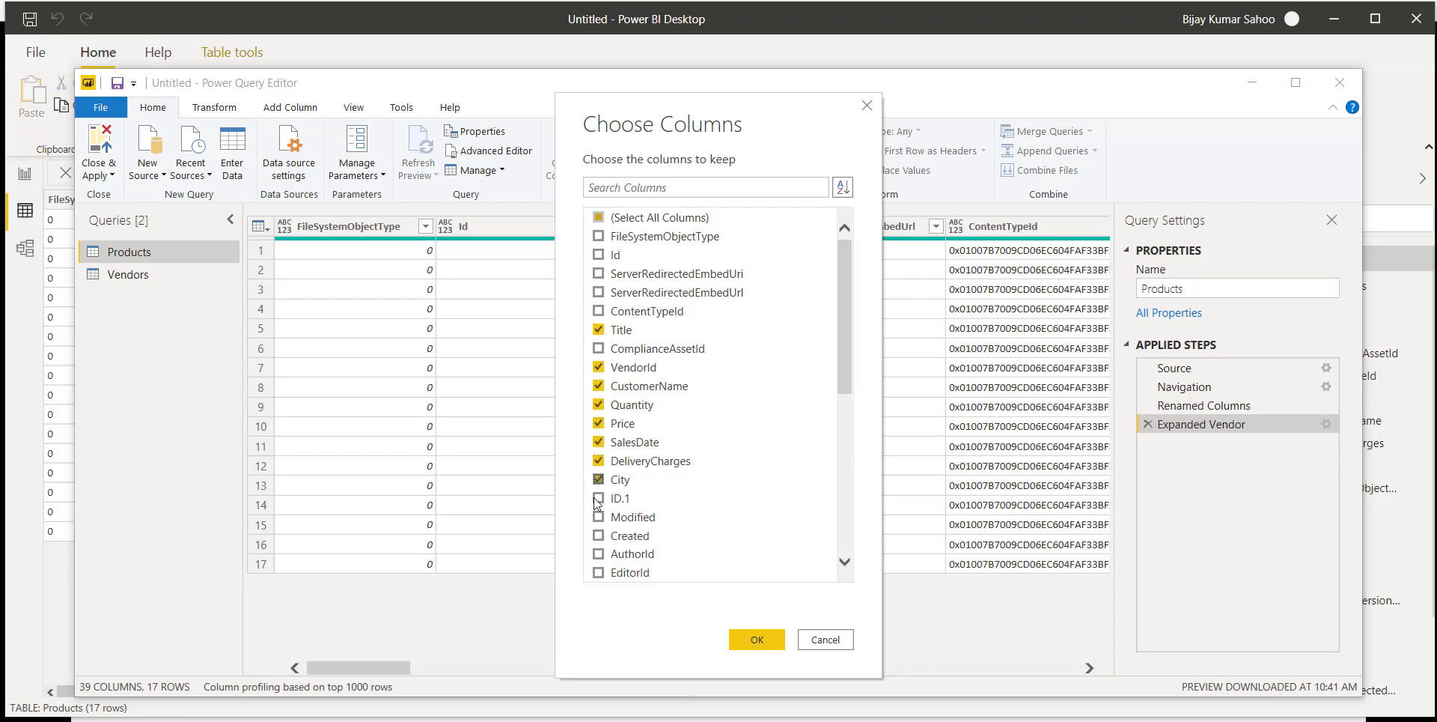
scroll(599, 524, down, 1)
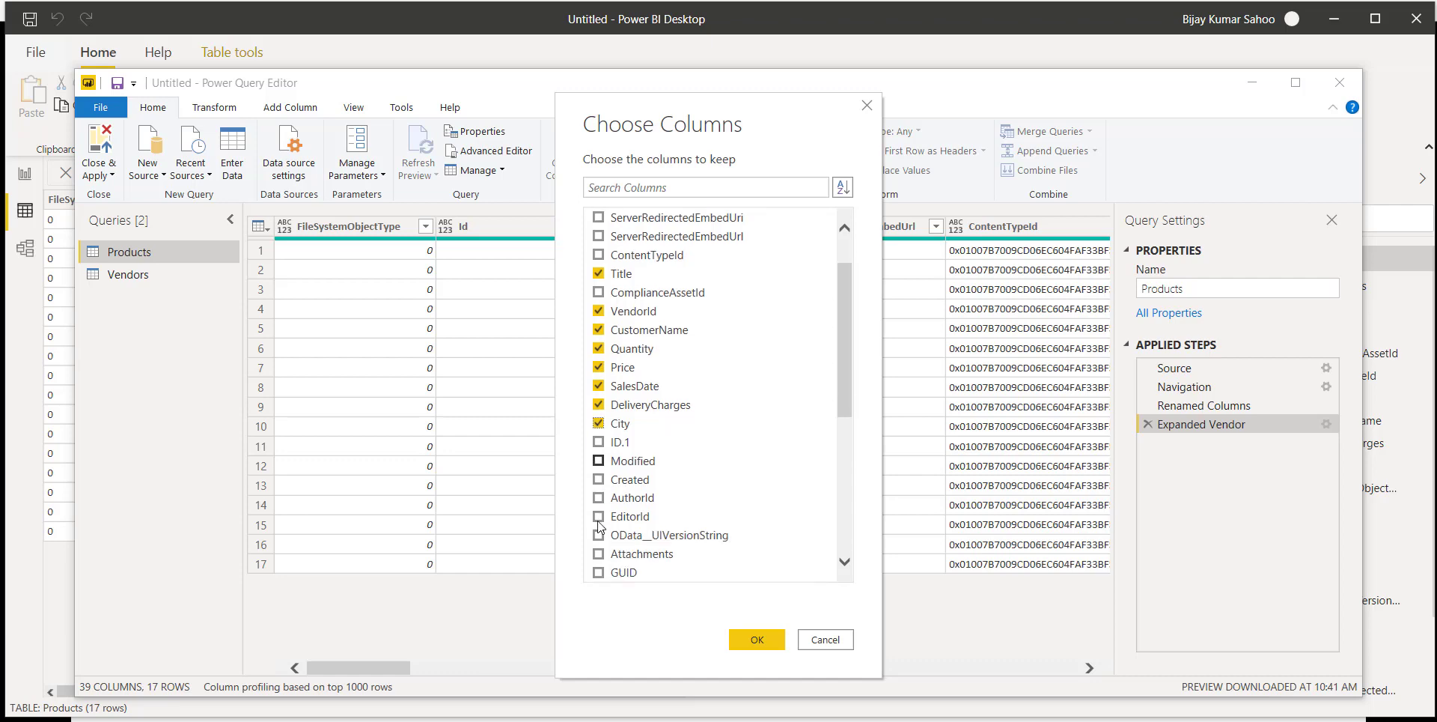
scroll(603, 529, down, 2)
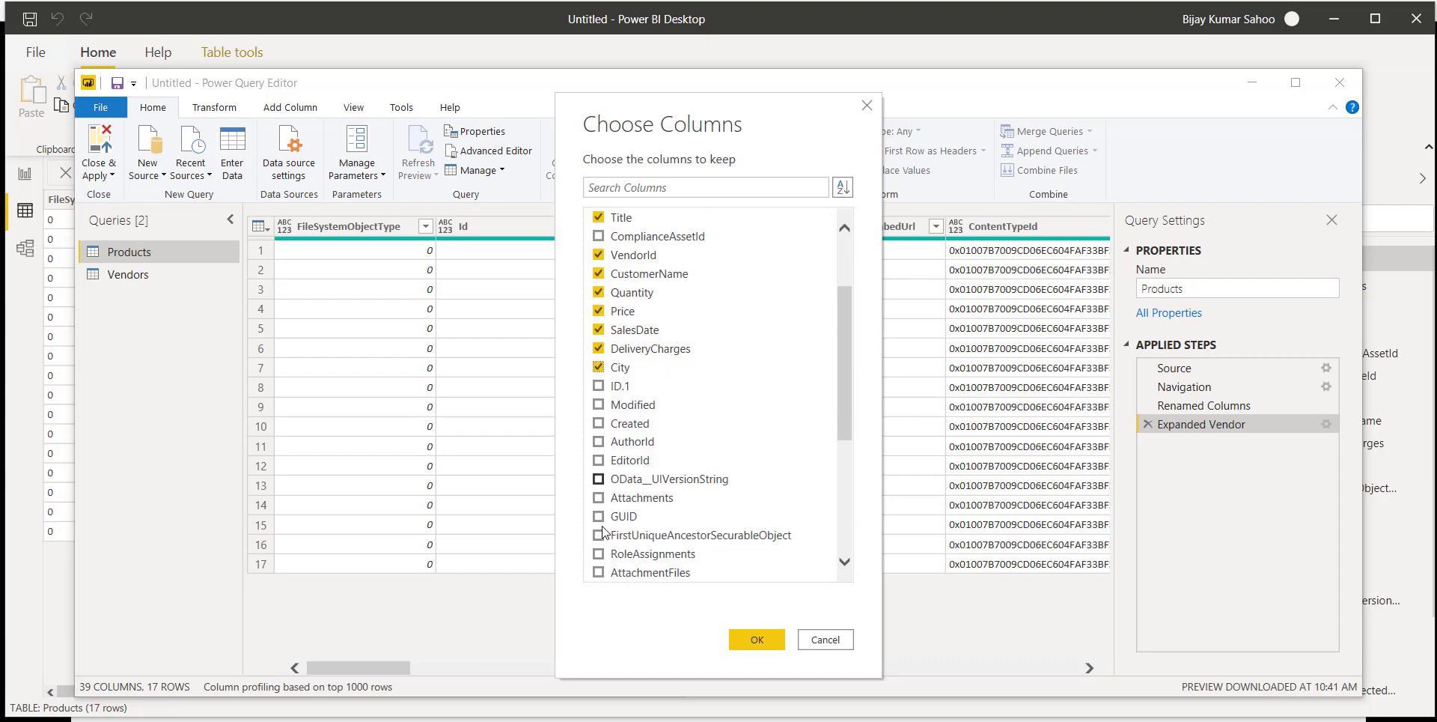
scroll(599, 515, down, 3)
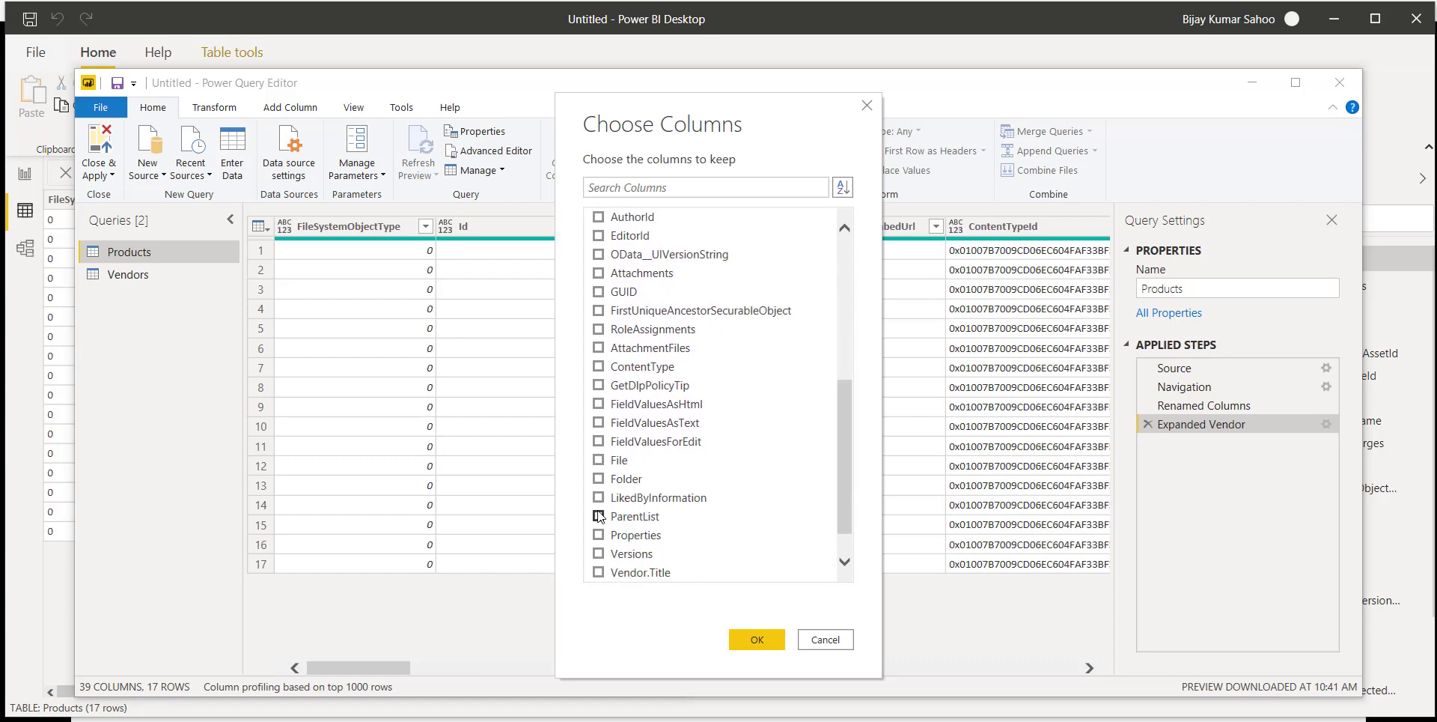
scroll(599, 515, down, 1)
click(599, 535)
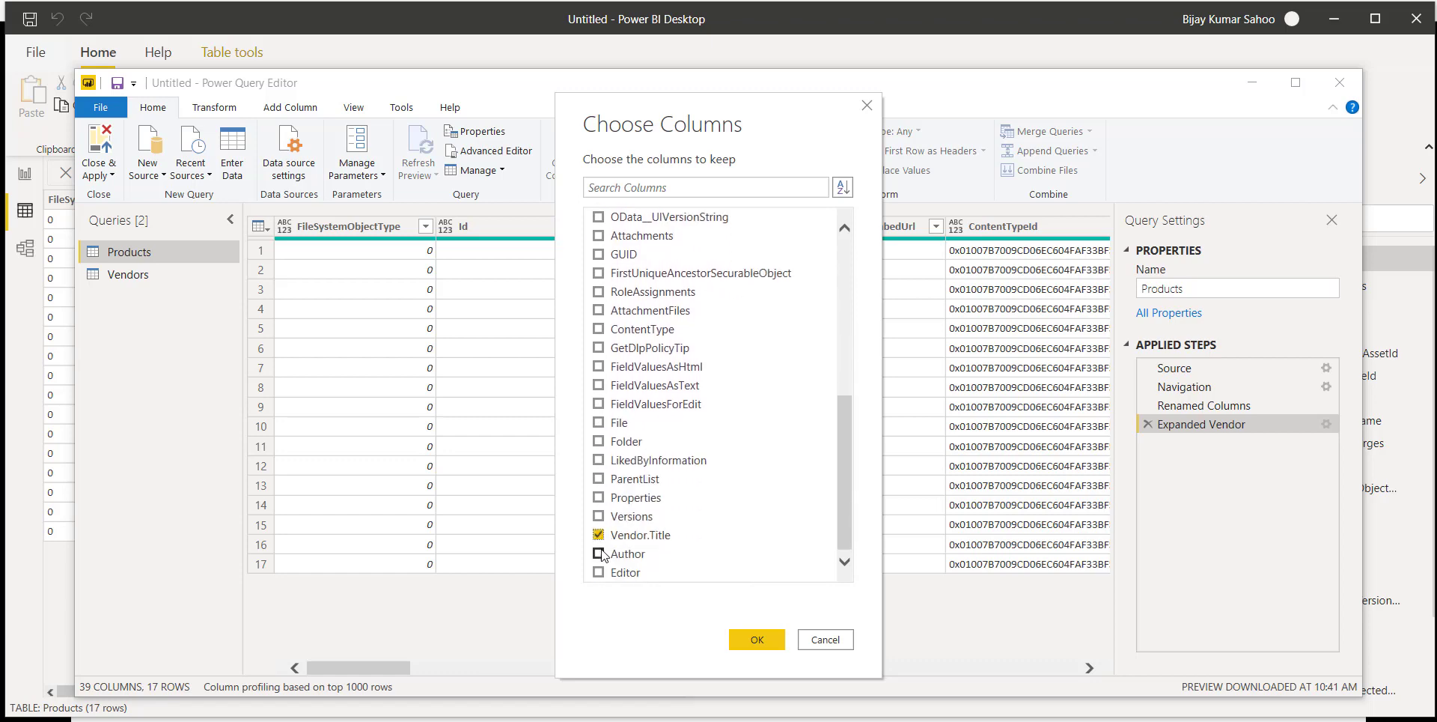
click(750, 640)
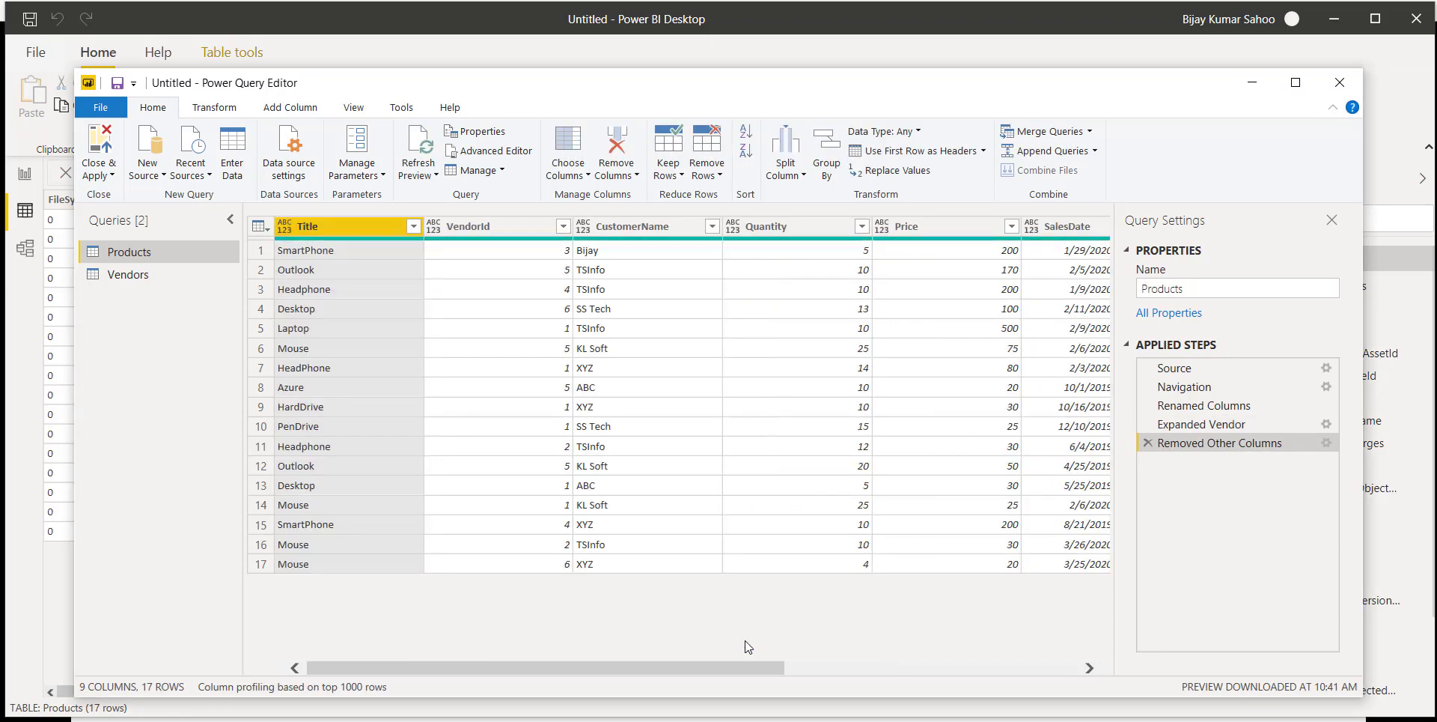
Apply the query changes, close the Power Query Editor, and switch to Report view
drag(654, 667, 541, 654)
click(98, 176)
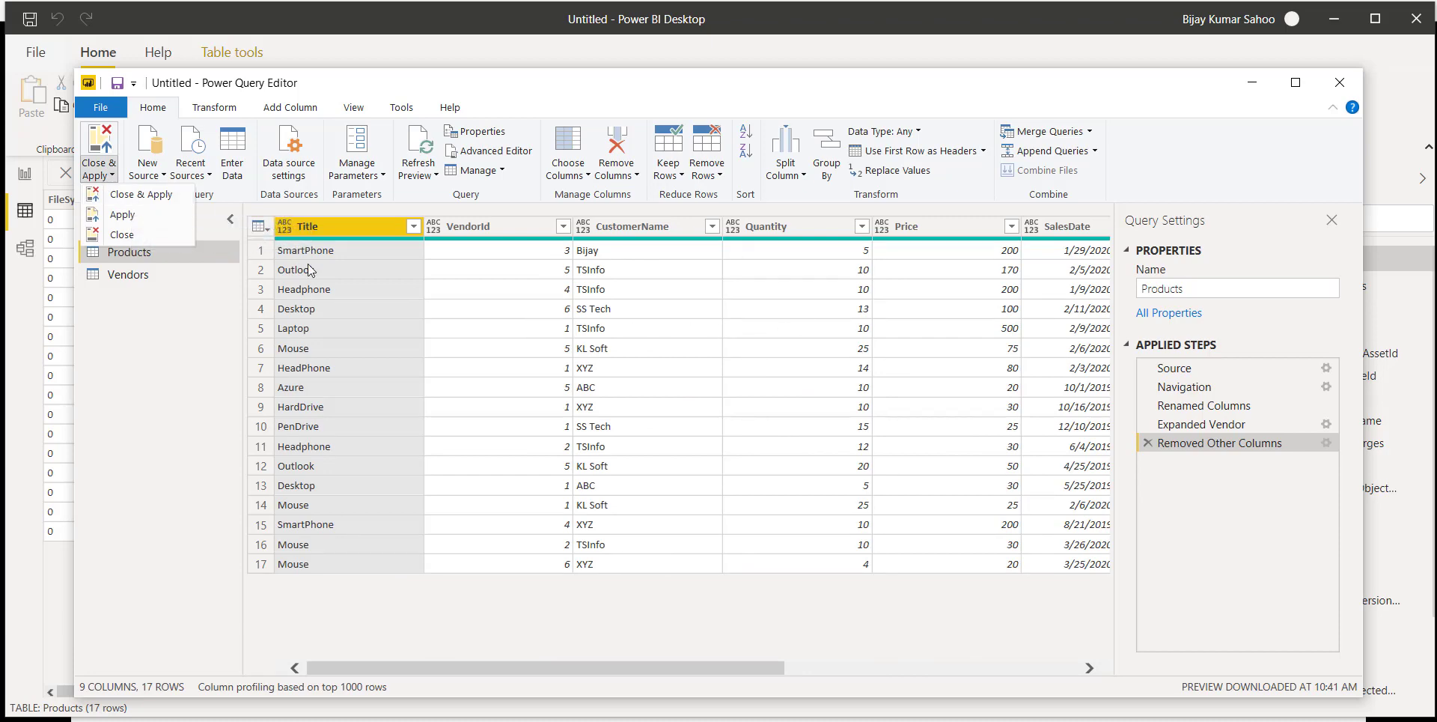
click(163, 195)
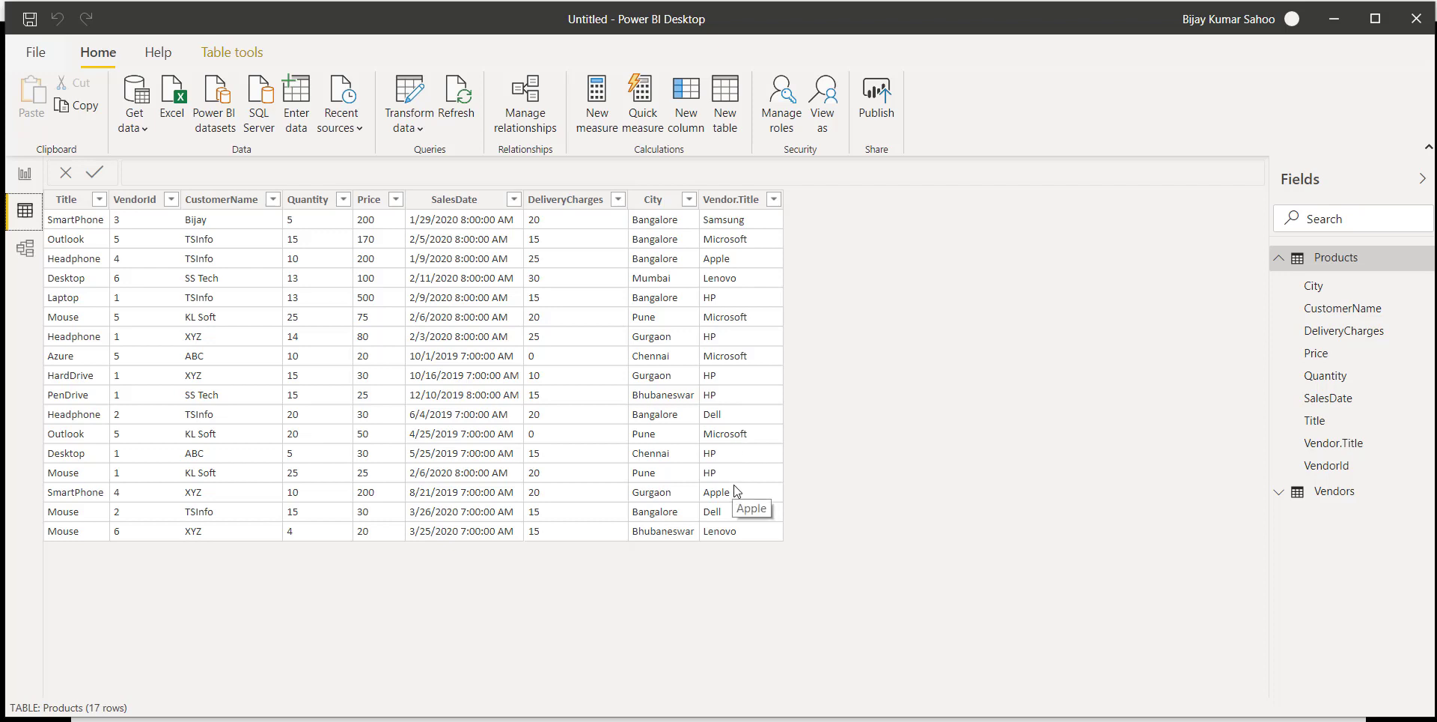
click(26, 175)
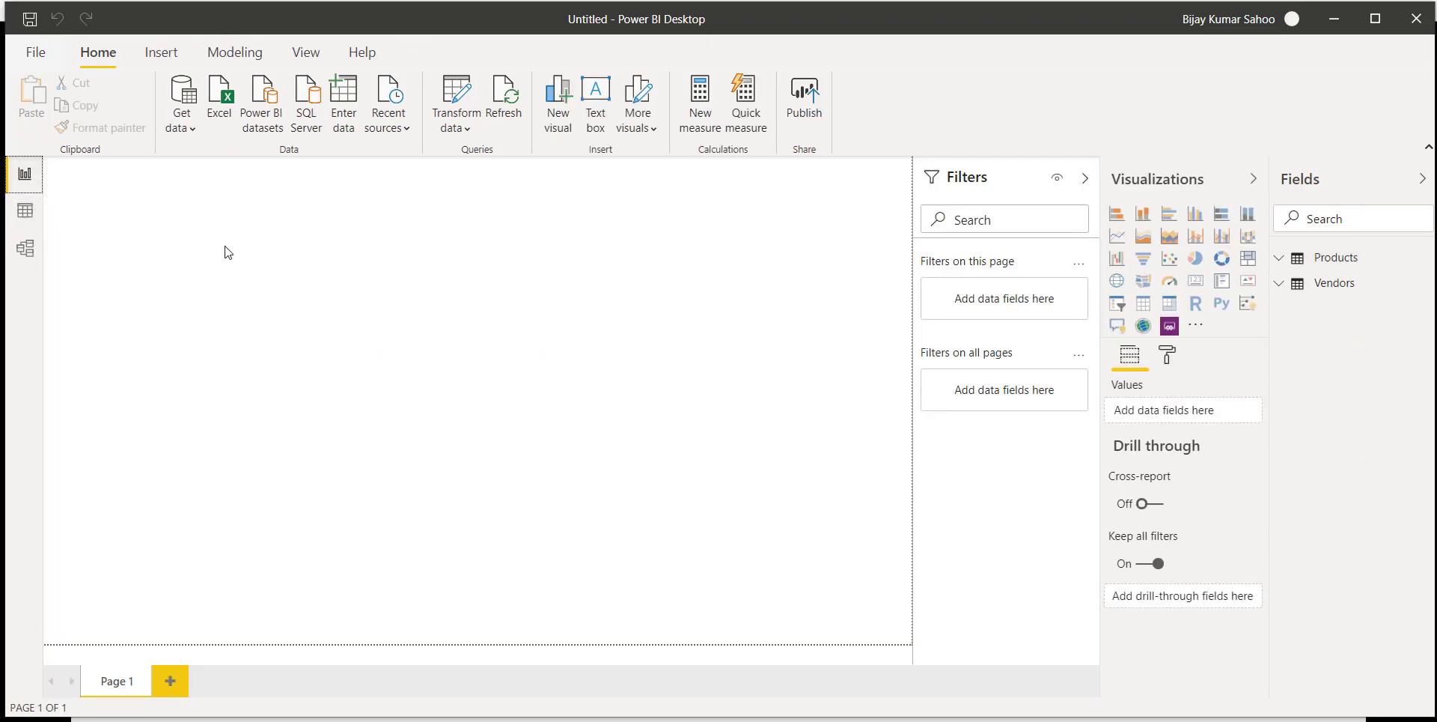
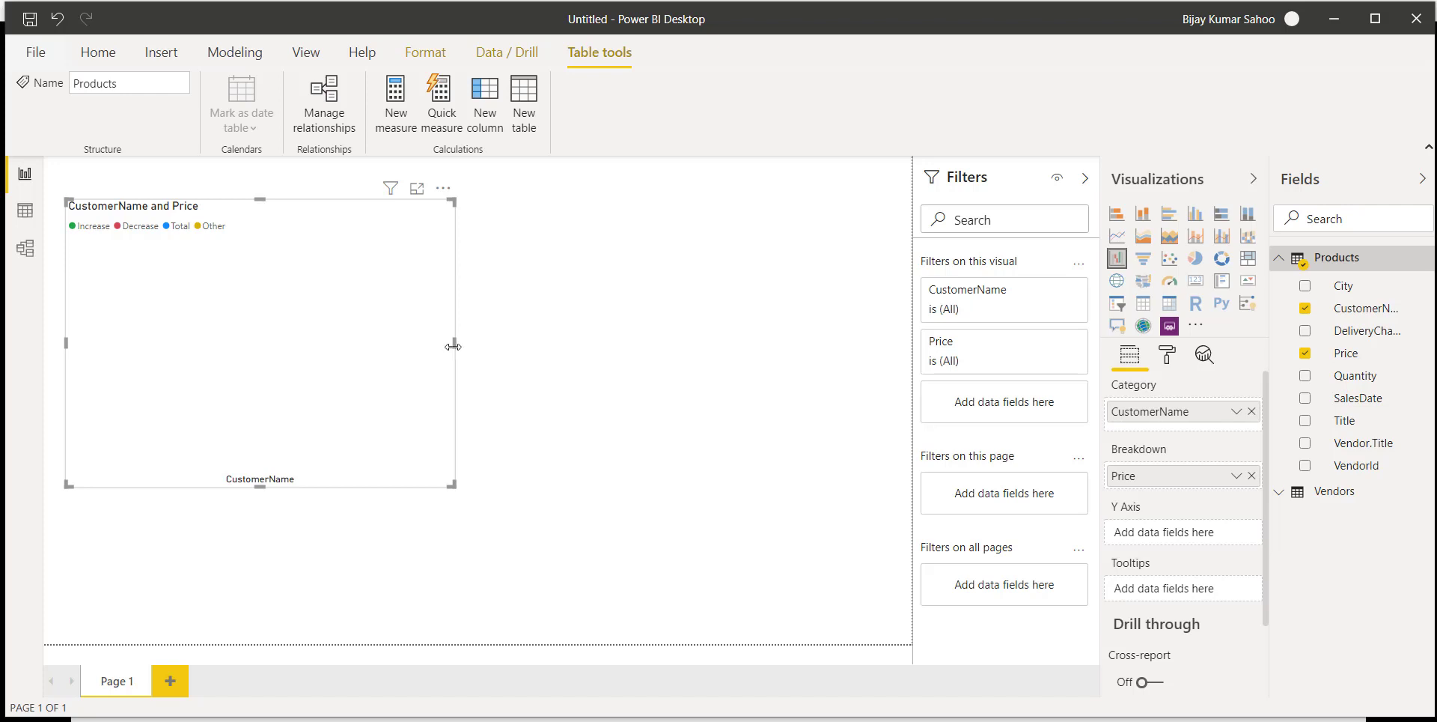
Remove the CustomerName and Price waterfall chart from the report page and return to Data view
click(444, 189)
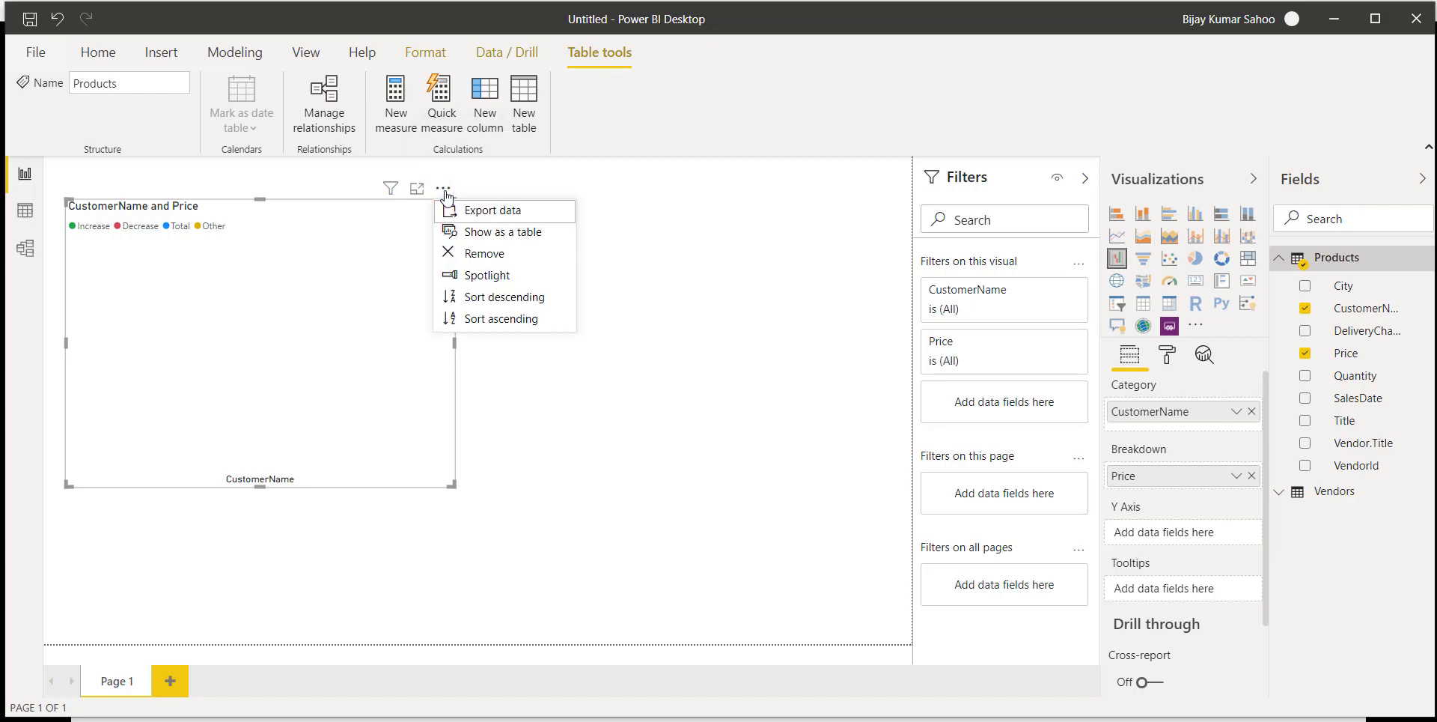
click(470, 253)
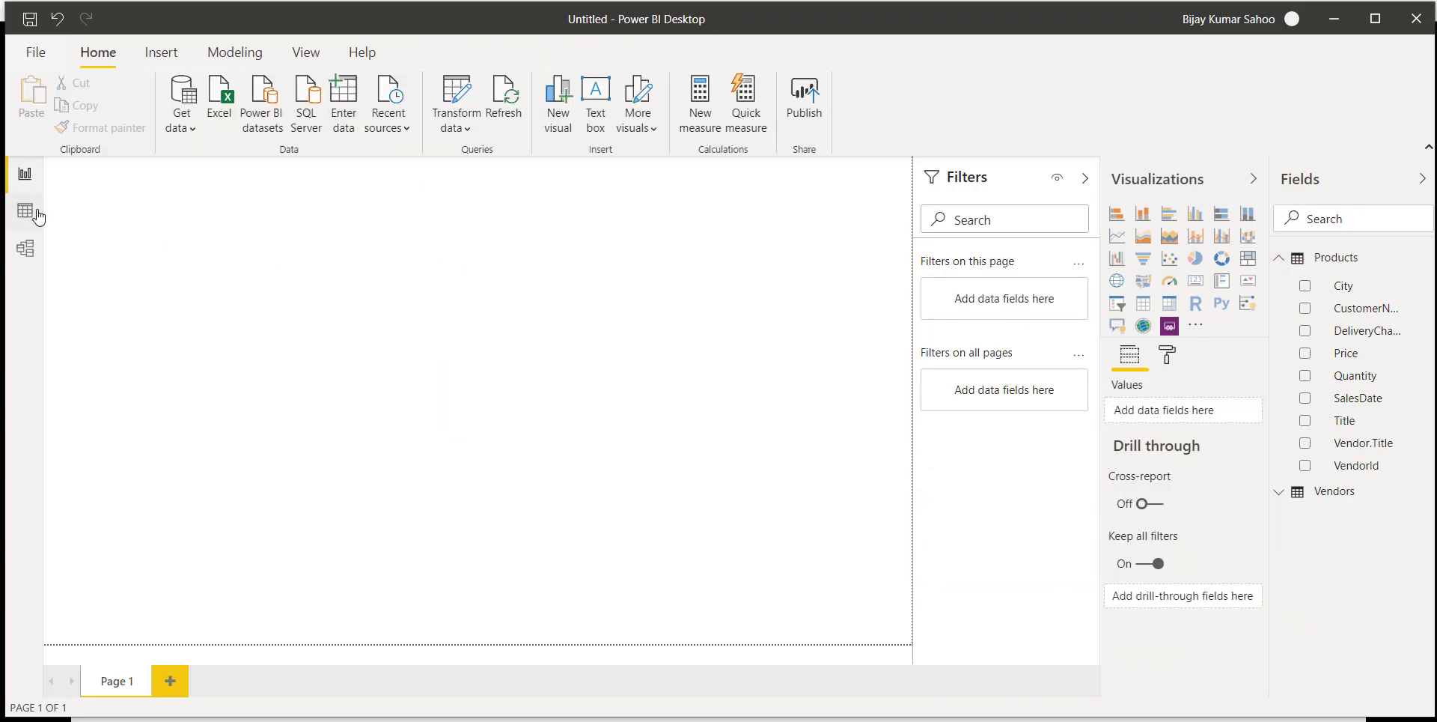
click(27, 215)
Check the Title column's data type and change the VendorId column of the Products table to Whole number
click(68, 200)
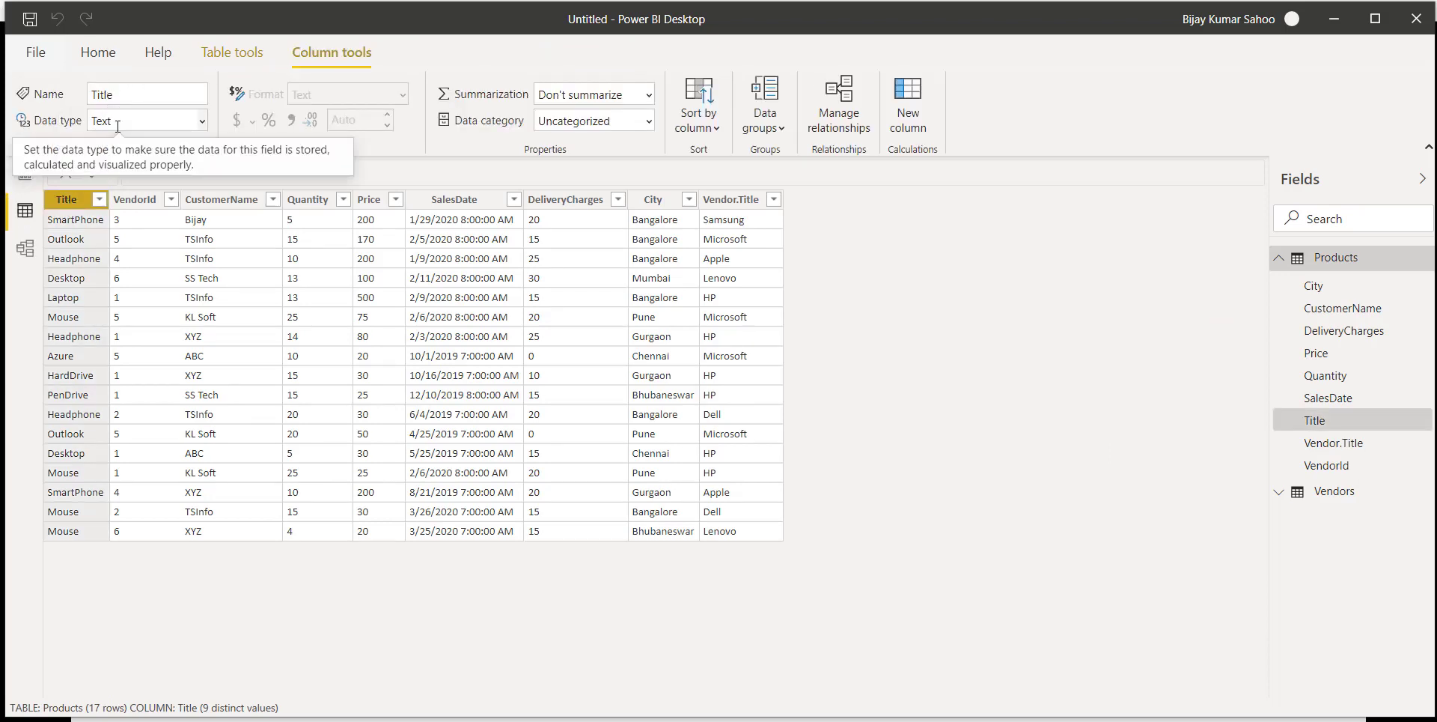
click(133, 201)
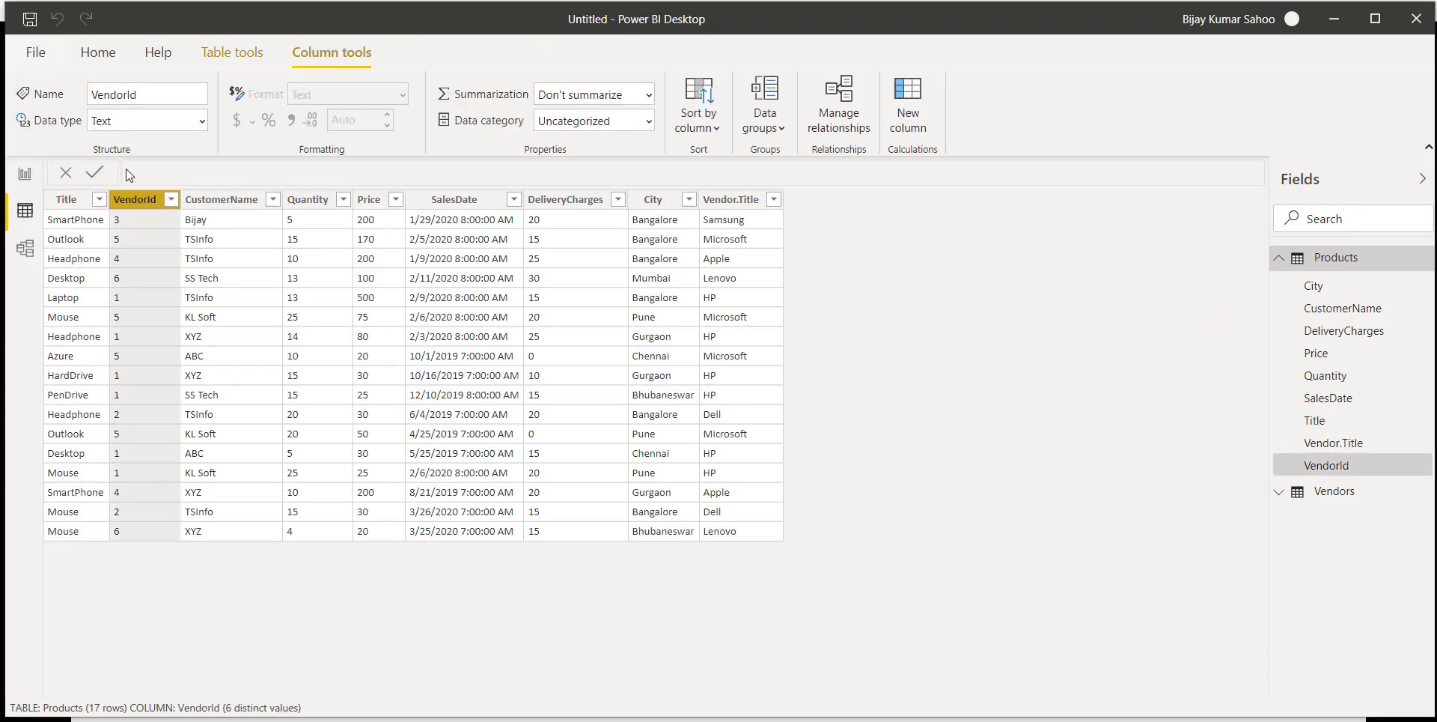
click(162, 121)
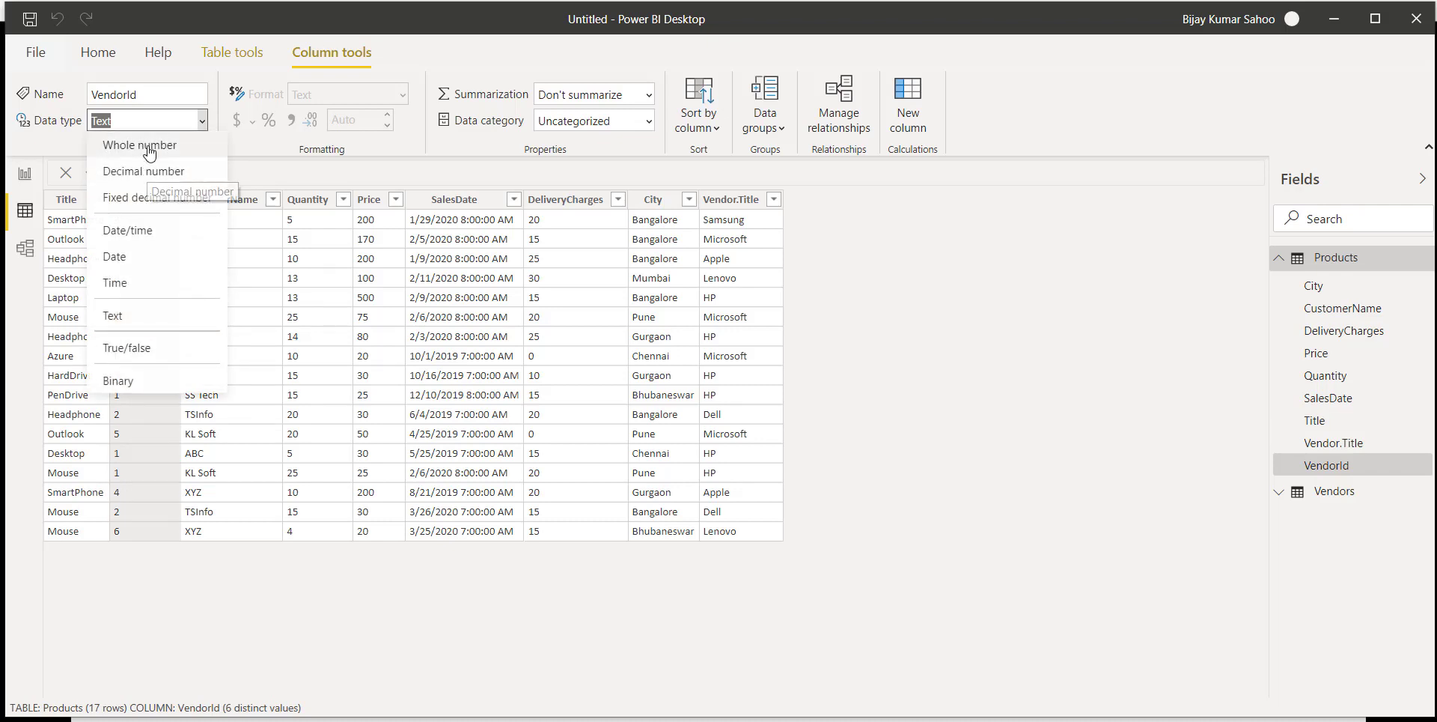
click(146, 145)
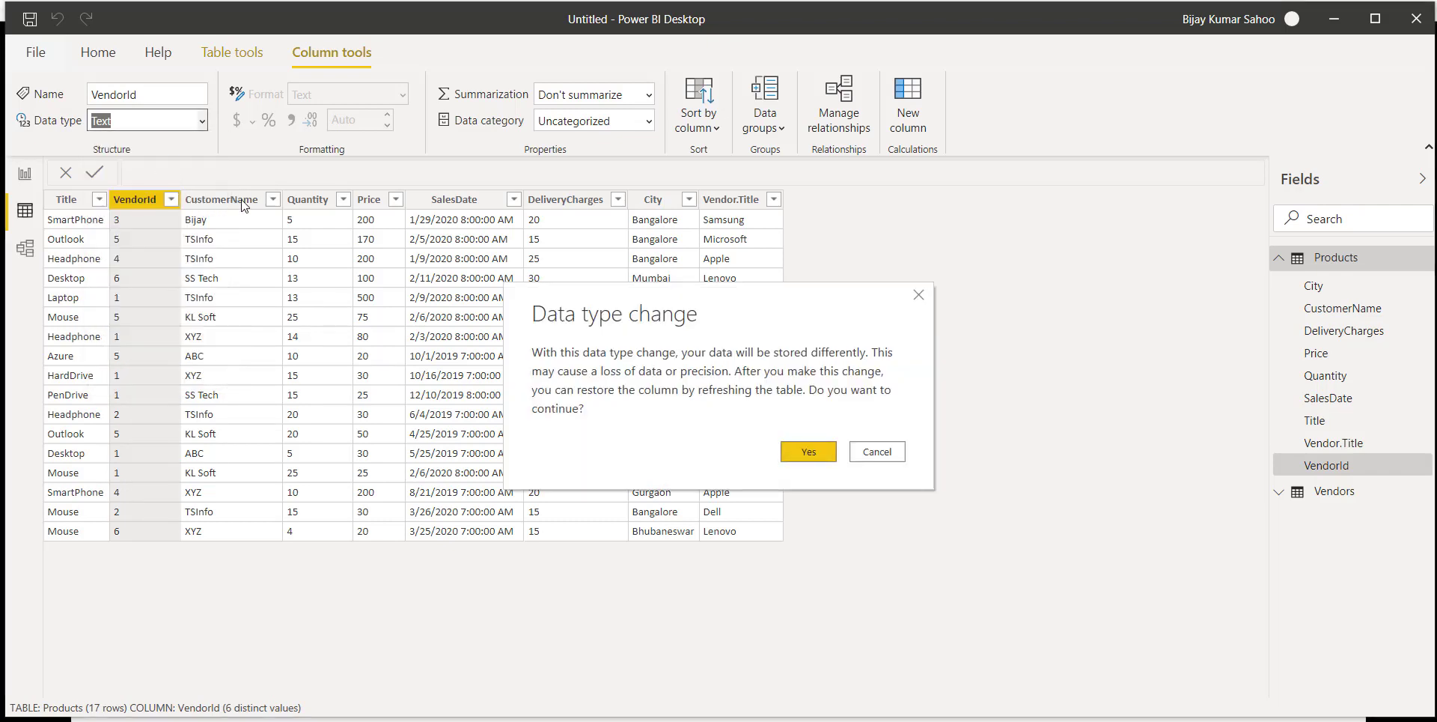
click(805, 452)
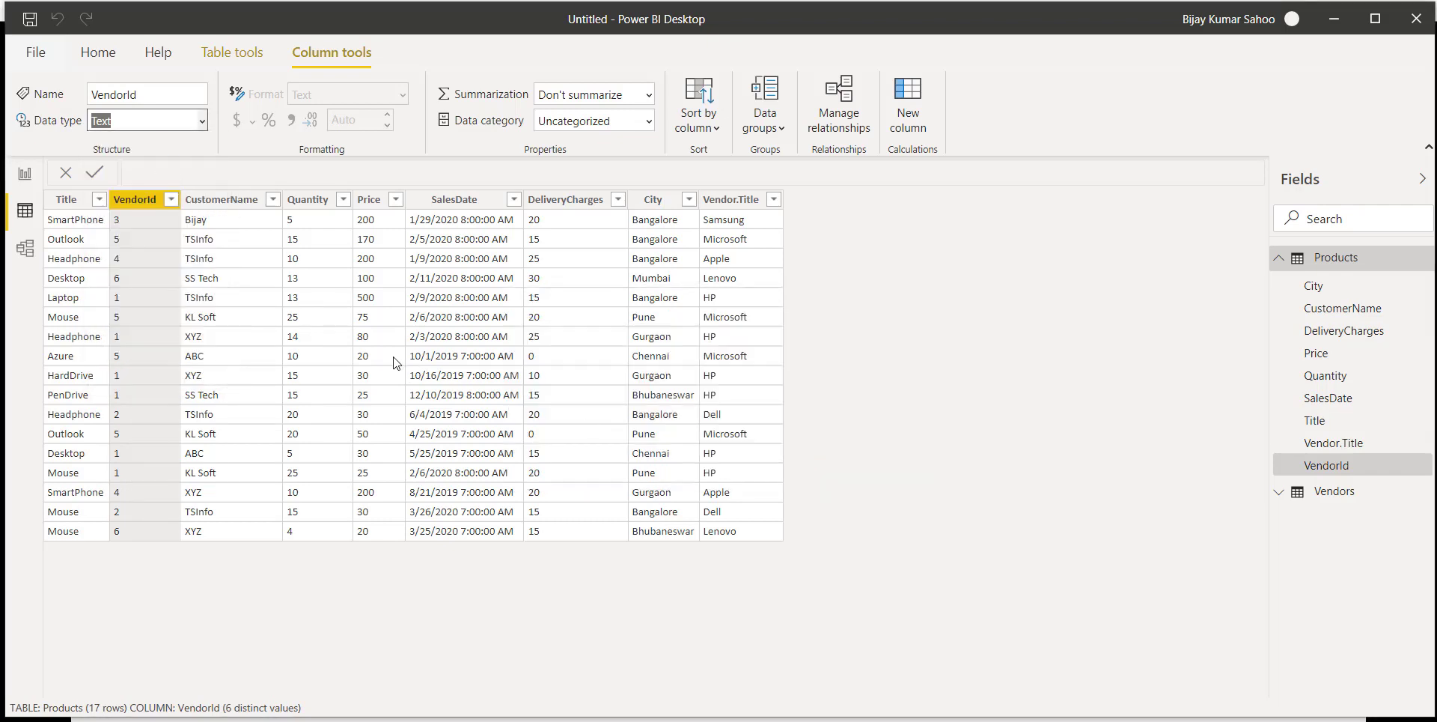
Check the CustomerName column's data type and change the Quantity column to Whole number
click(226, 201)
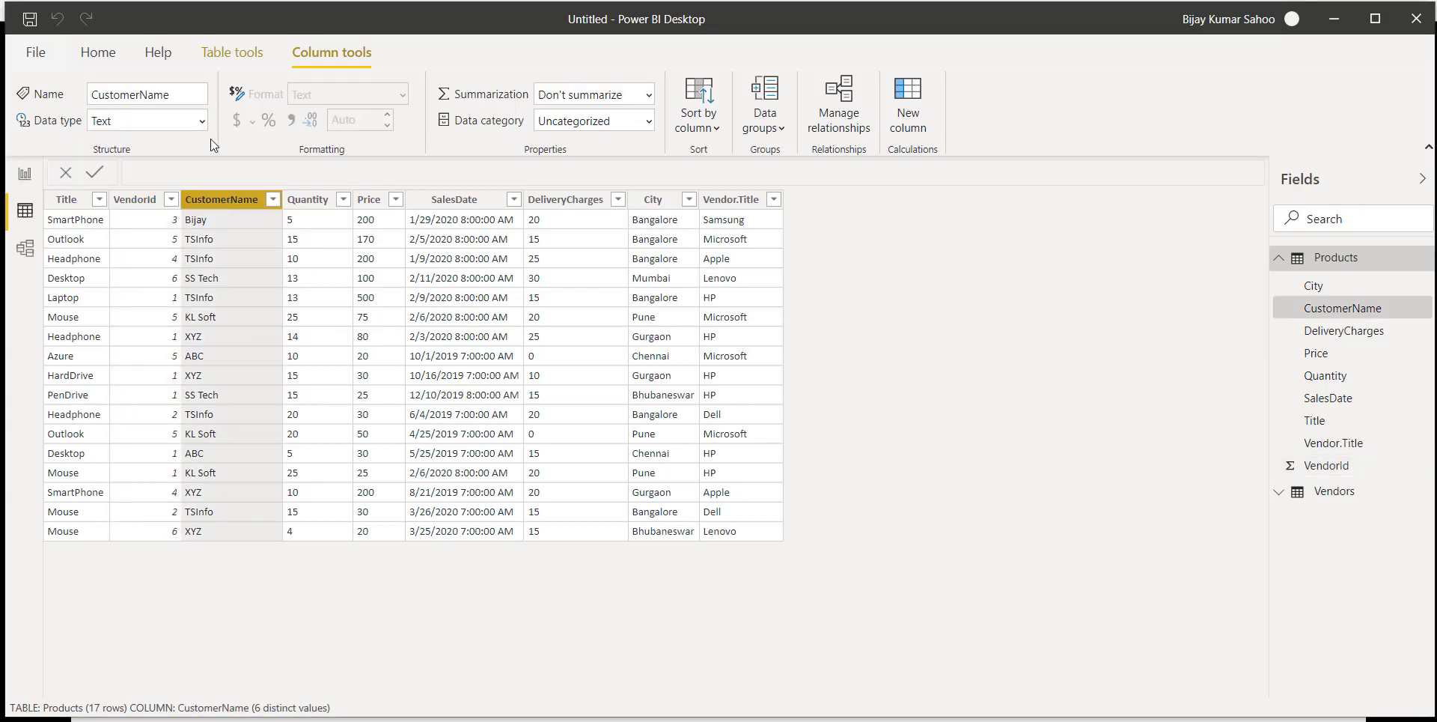
click(311, 199)
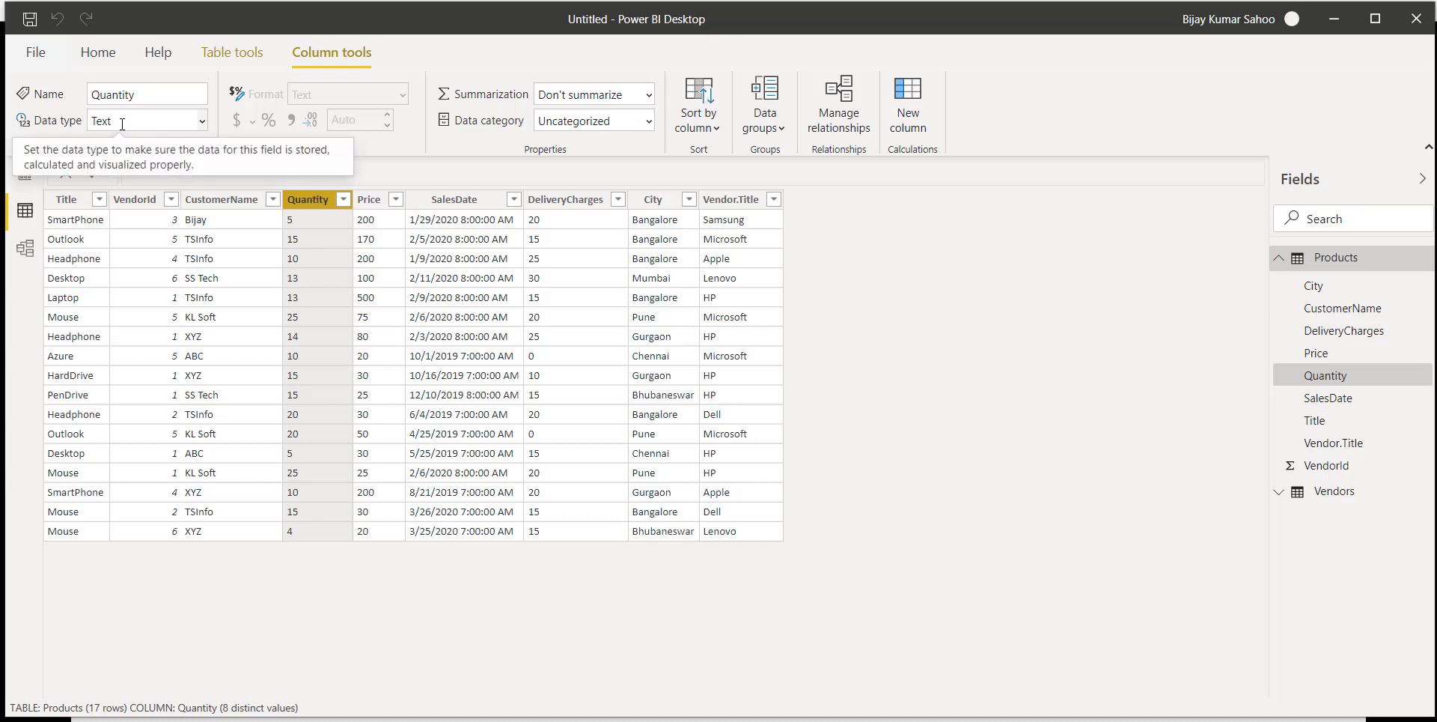
click(199, 121)
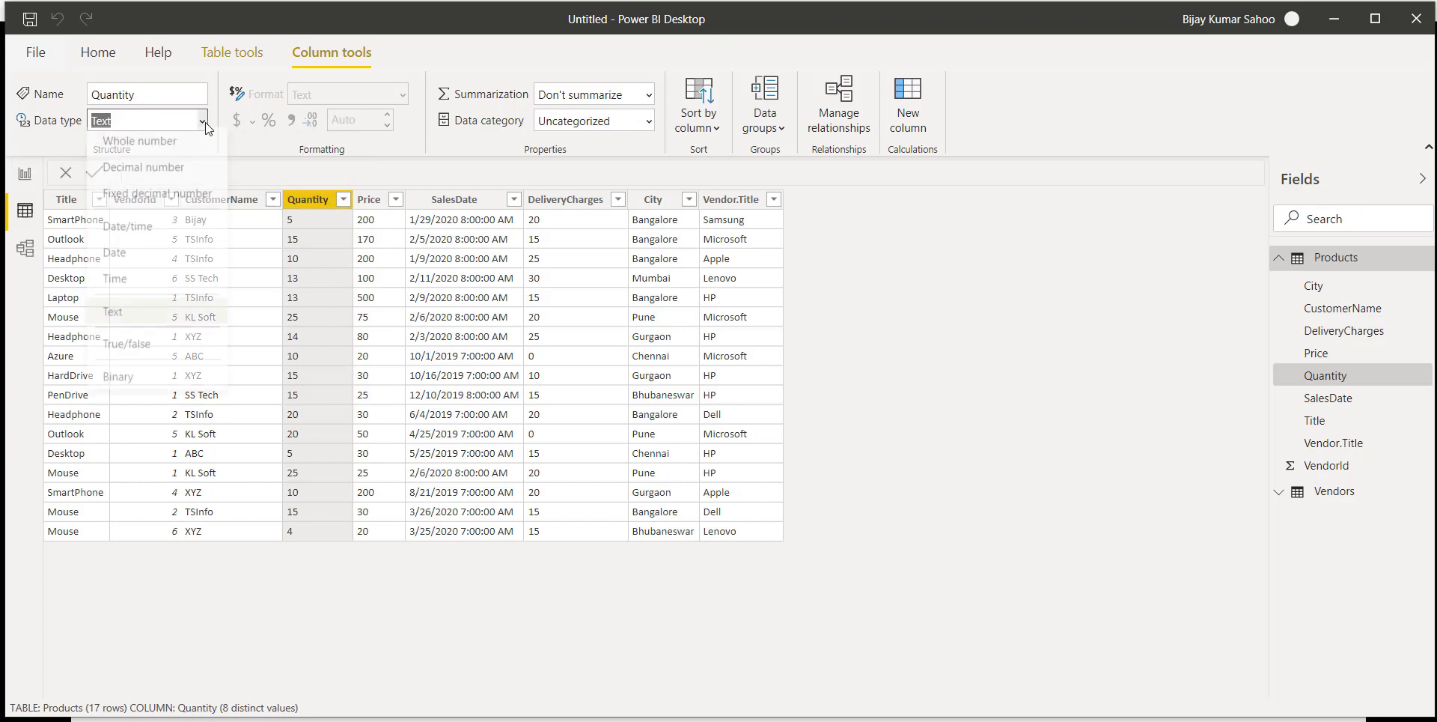
click(182, 144)
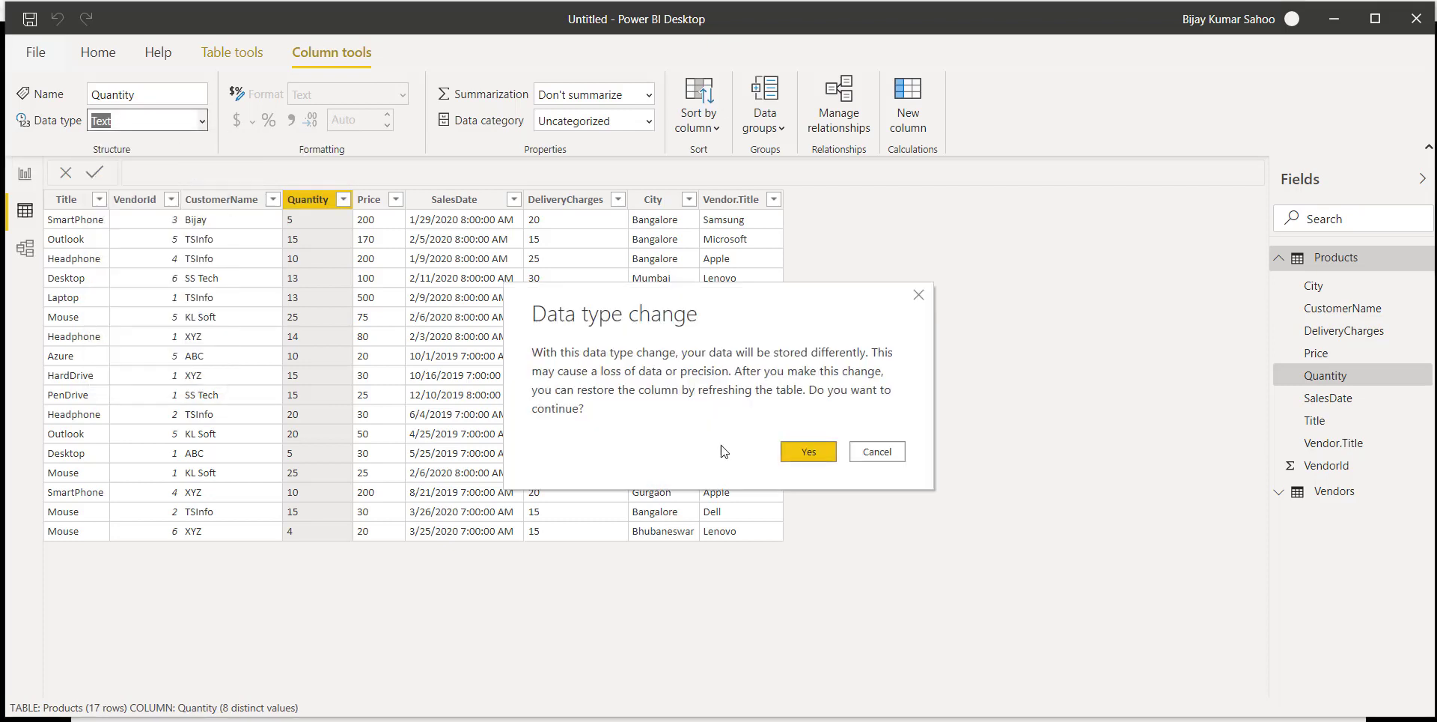
click(812, 452)
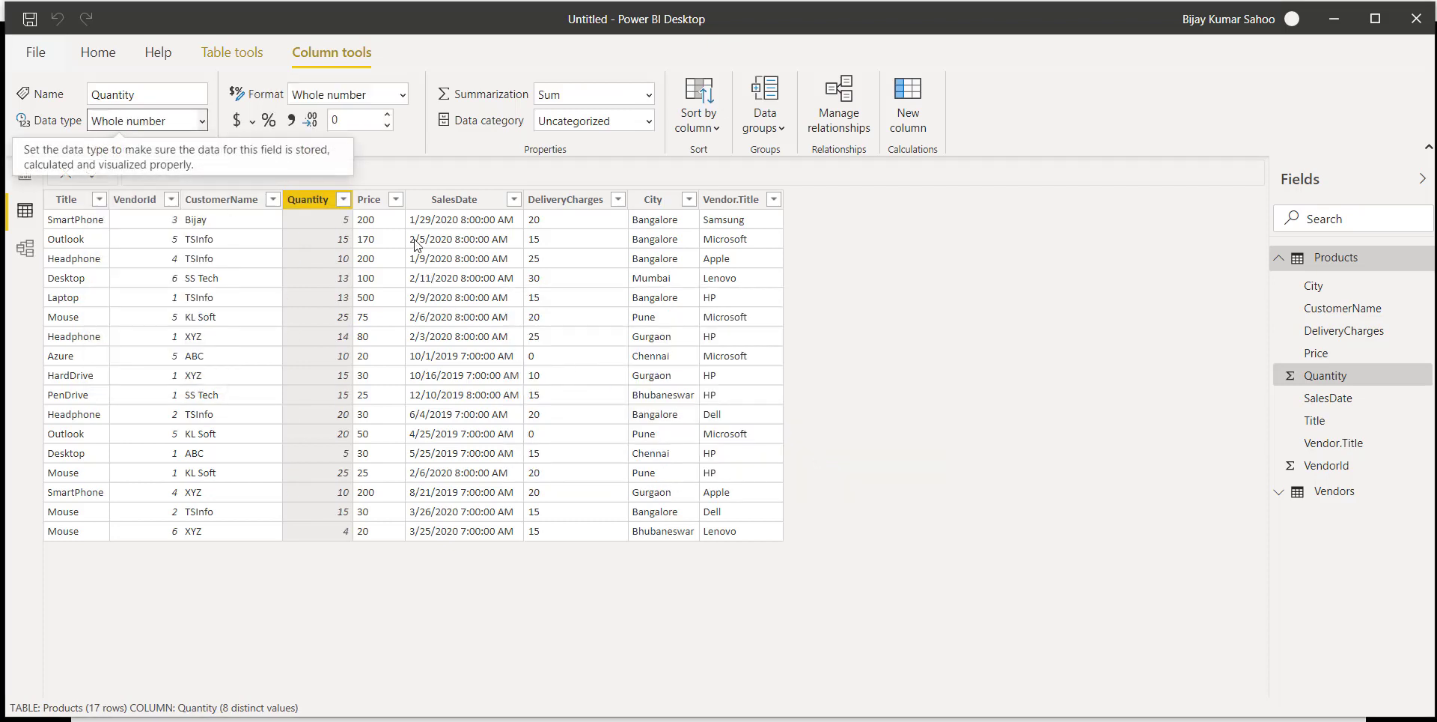
Change the data type of the Price column in the Products table to Whole number
click(395, 199)
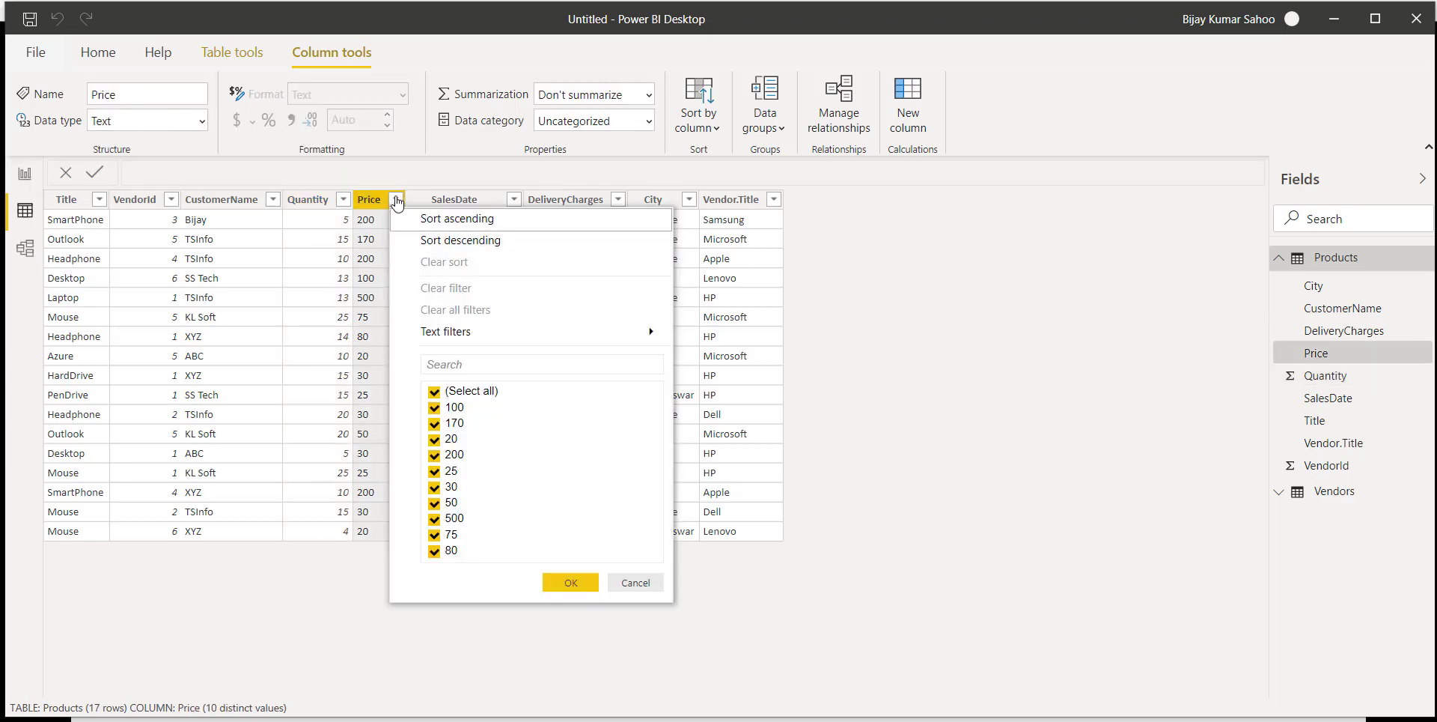
click(363, 202)
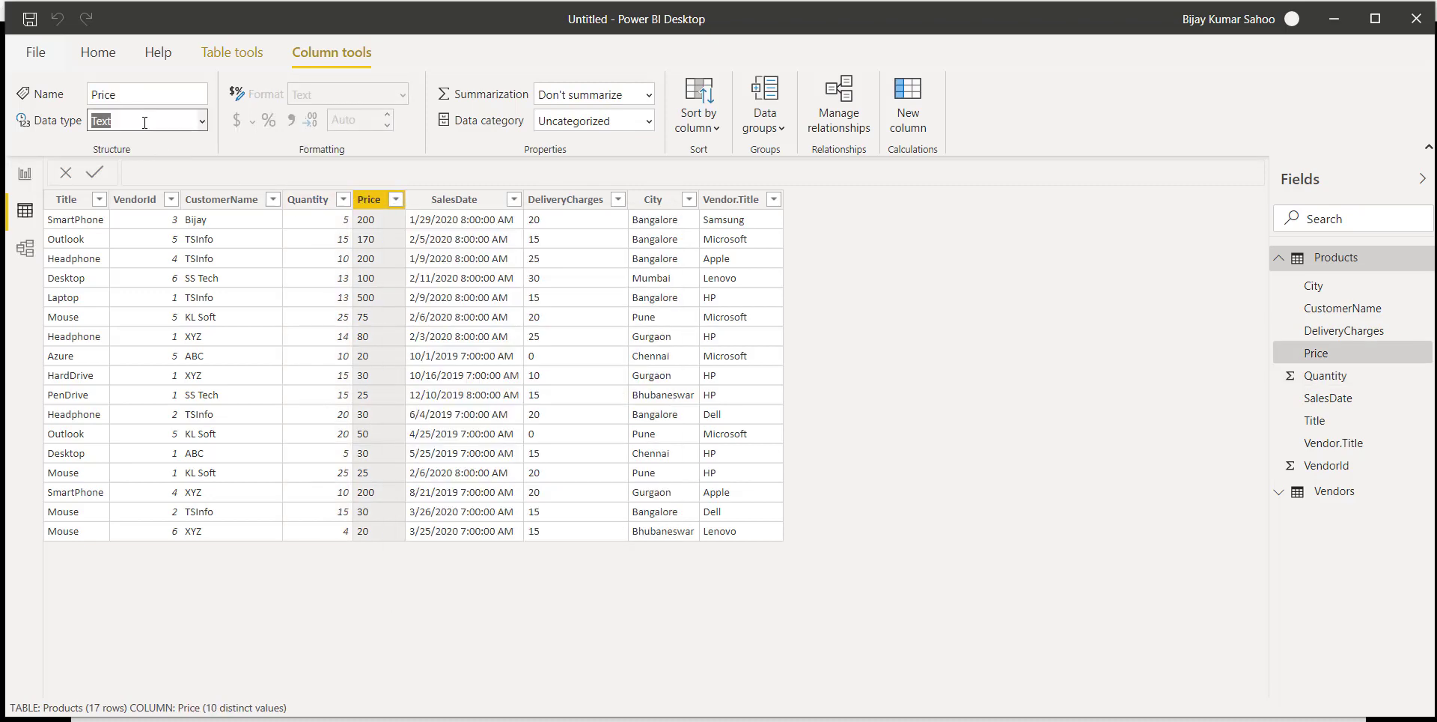
click(172, 121)
click(144, 142)
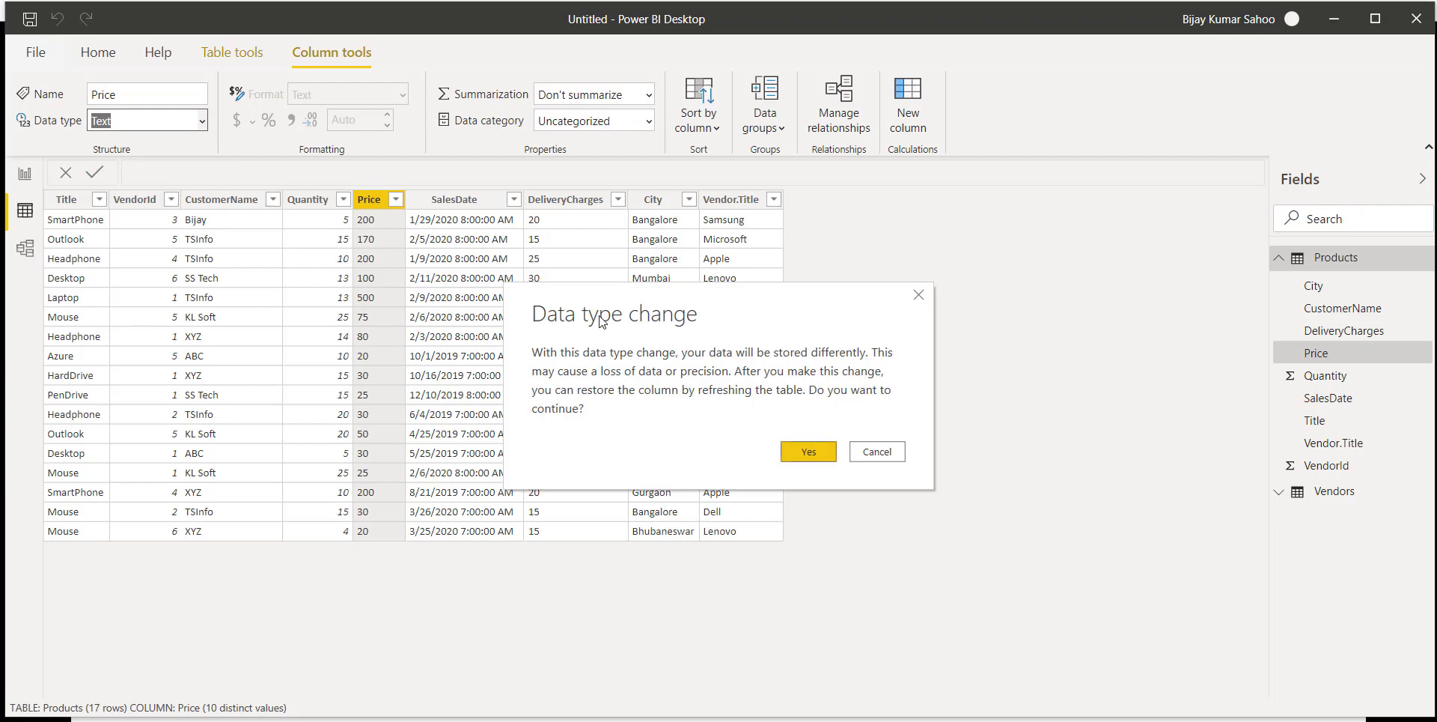
click(808, 452)
Change the data type of the SalesDate column in the Products table to Date/time
click(458, 201)
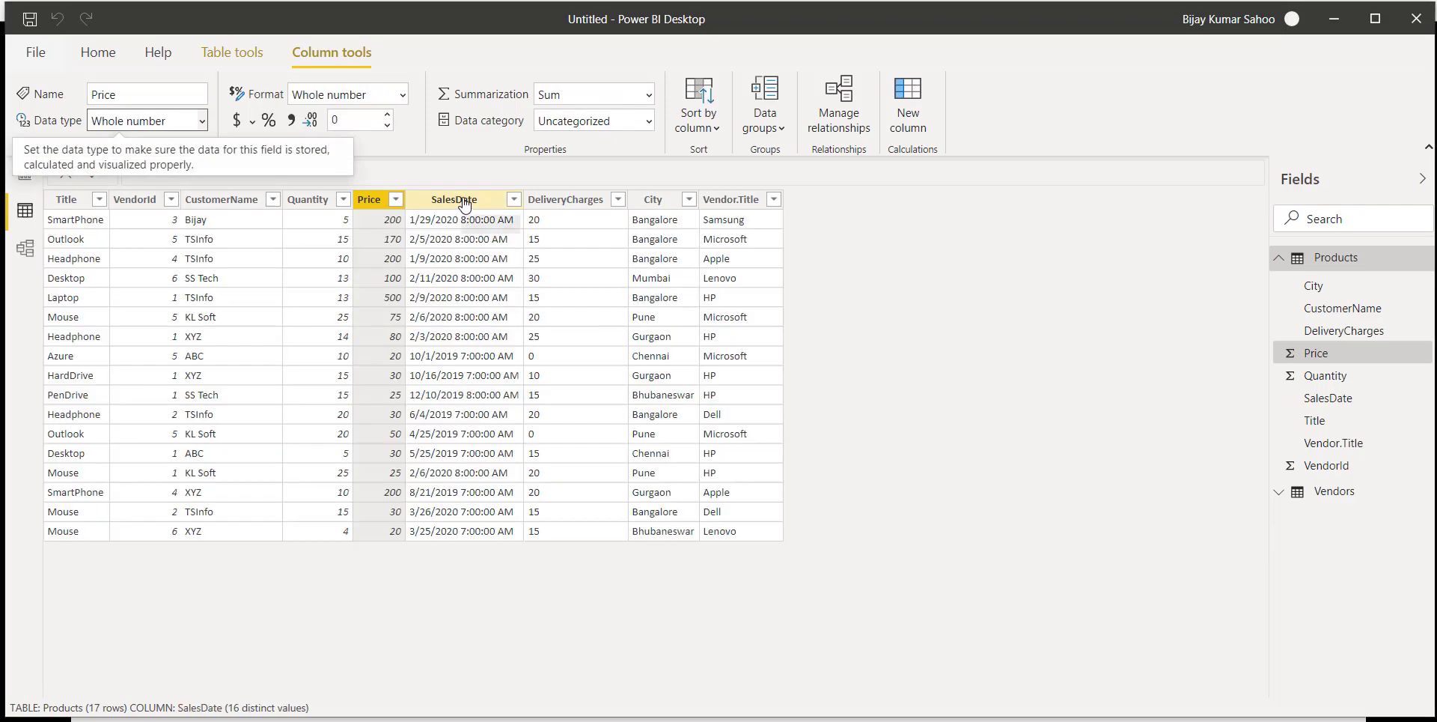
click(135, 120)
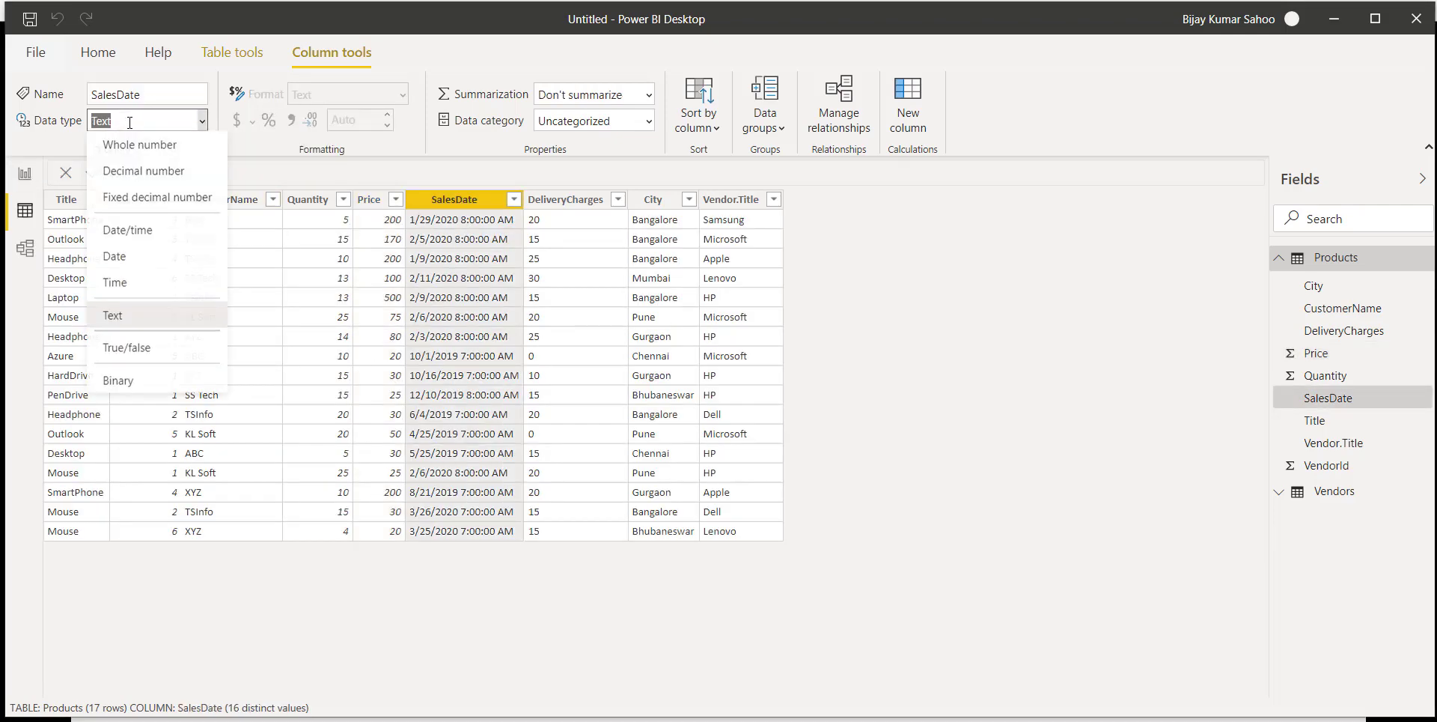
click(135, 231)
click(802, 449)
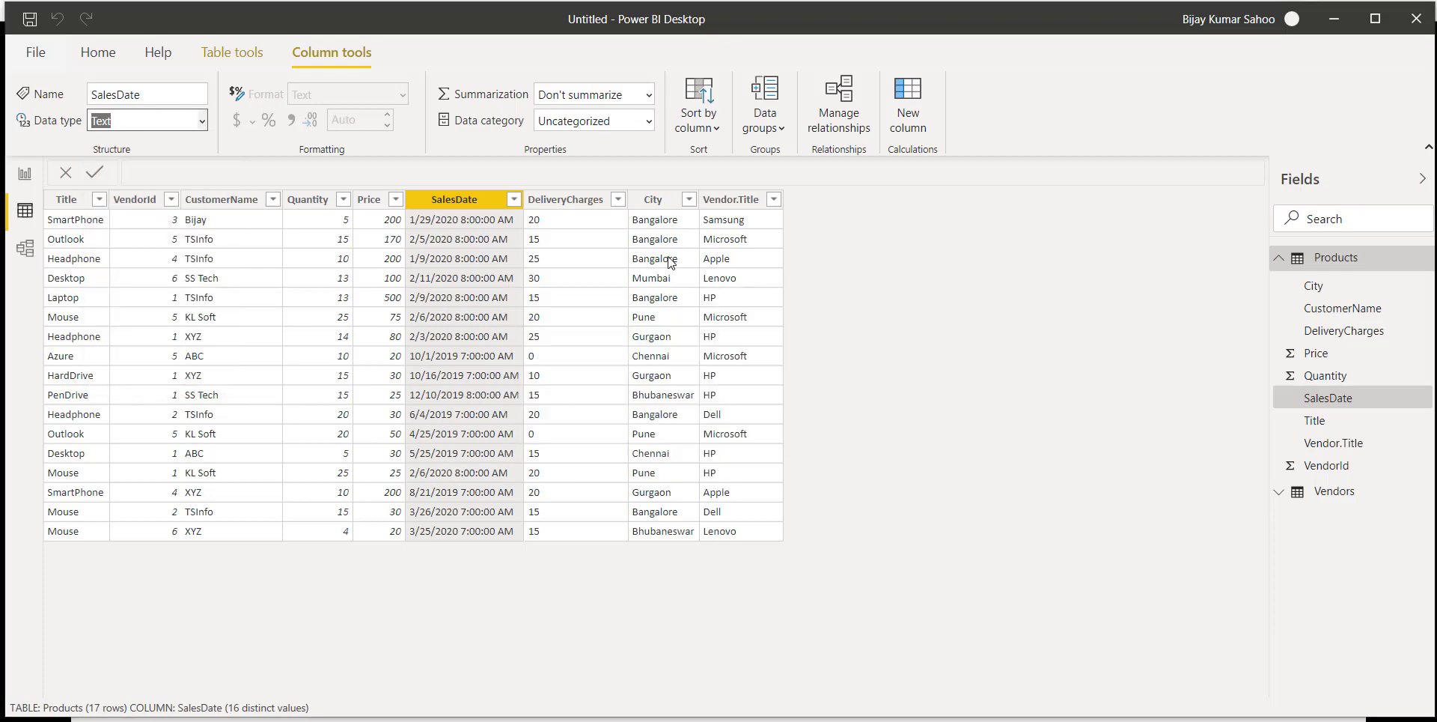
Change the data type of the DeliveryCharges column in the Products table to Whole number
click(565, 199)
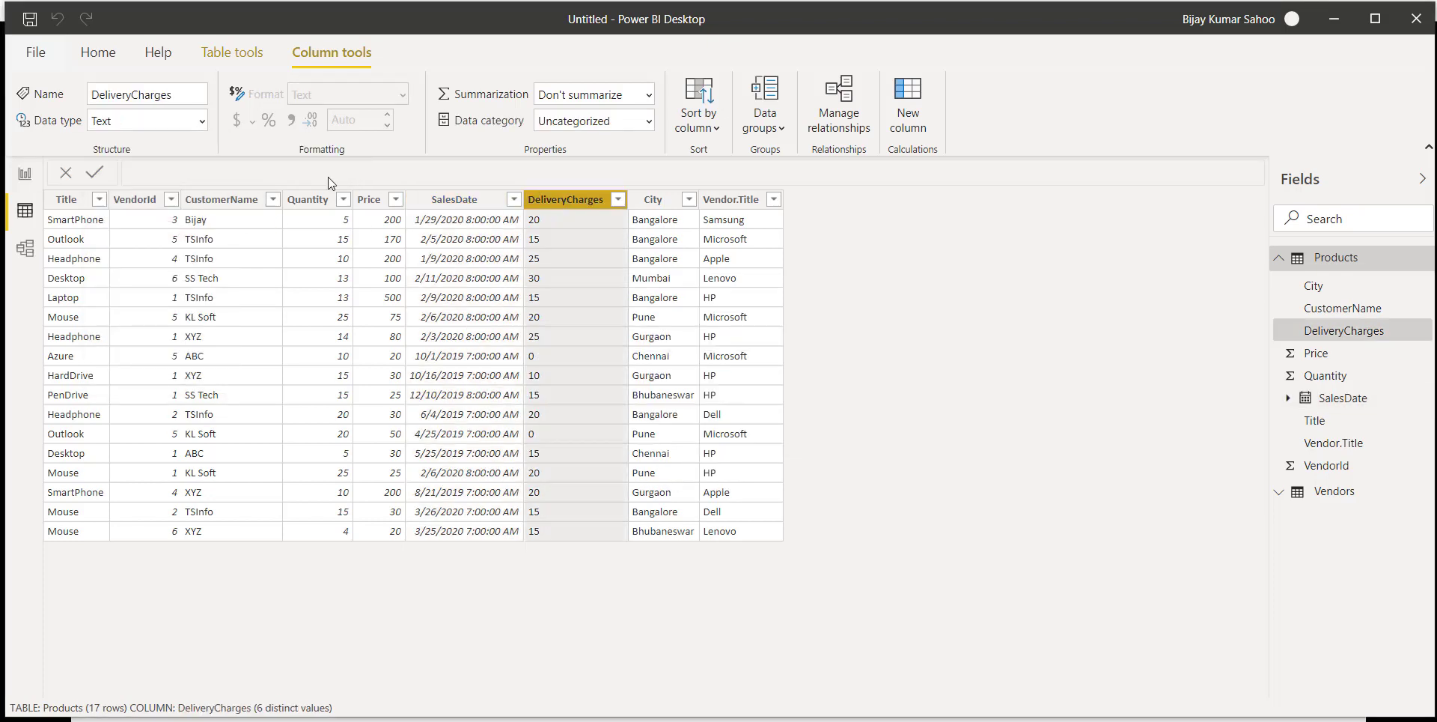
click(176, 121)
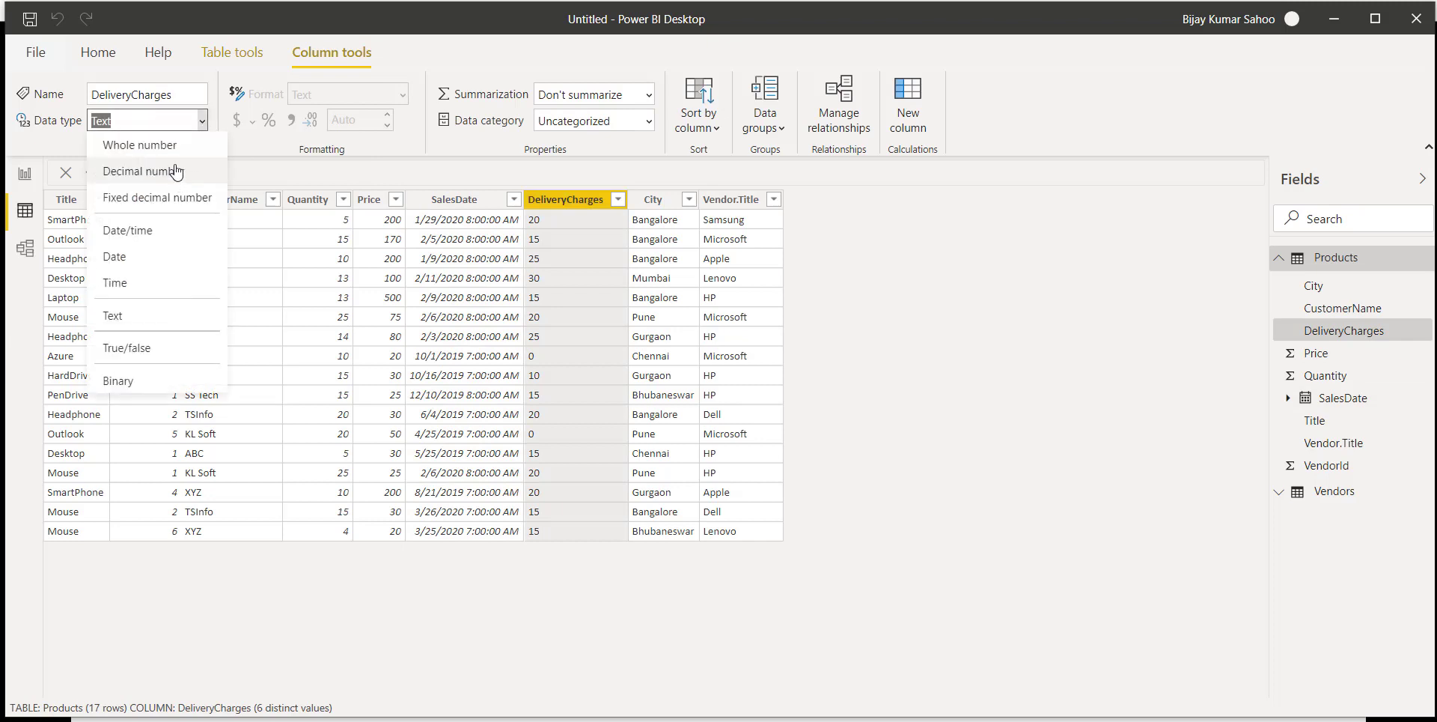
click(175, 147)
click(799, 455)
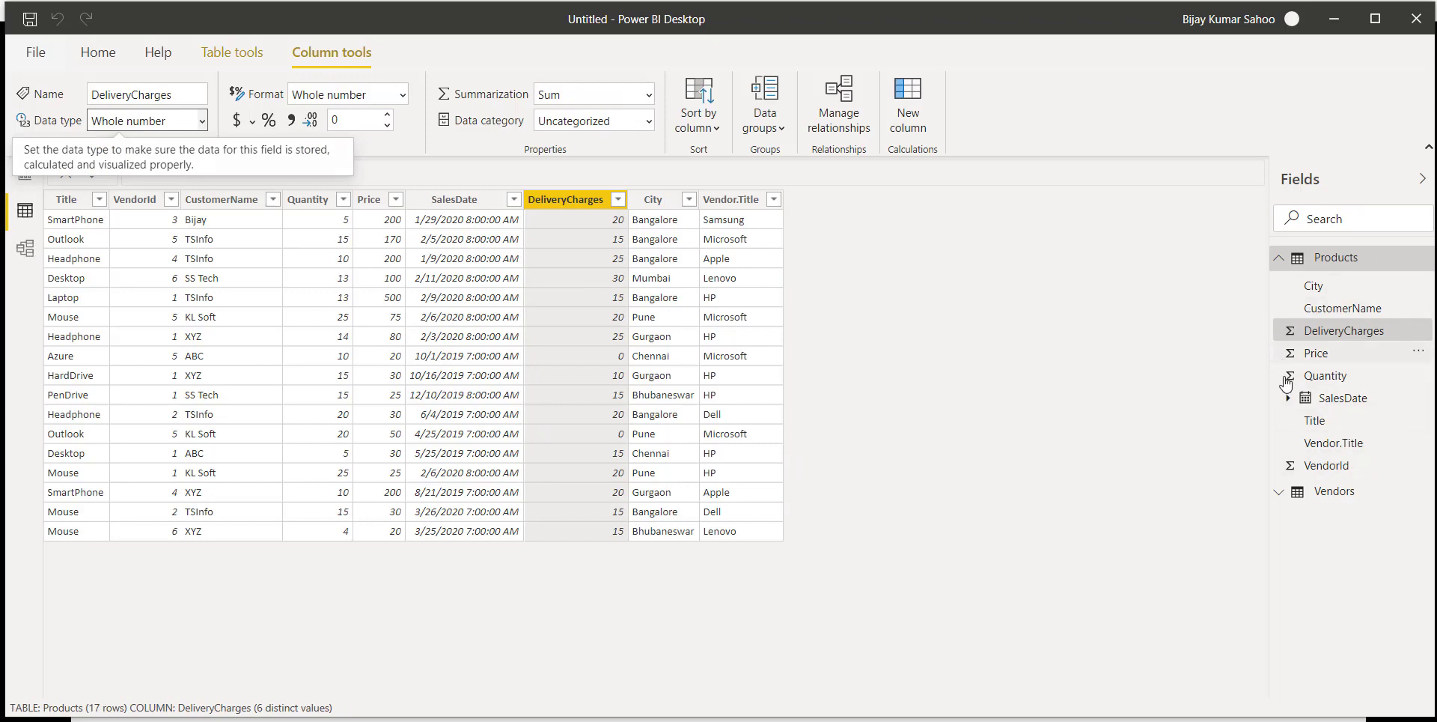
Add a waterfall chart to the report page with CustomerName as category and Price on the Y axis
click(24, 175)
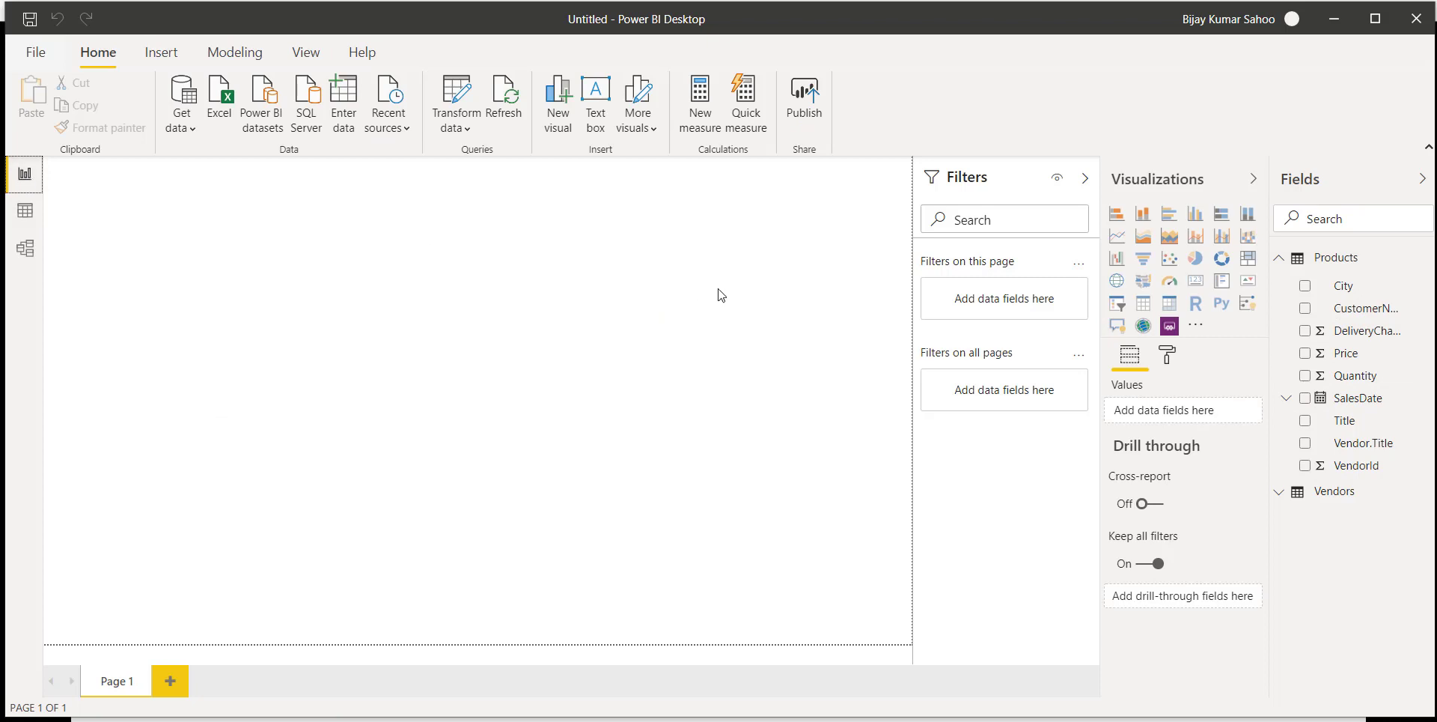
click(1118, 262)
click(1118, 260)
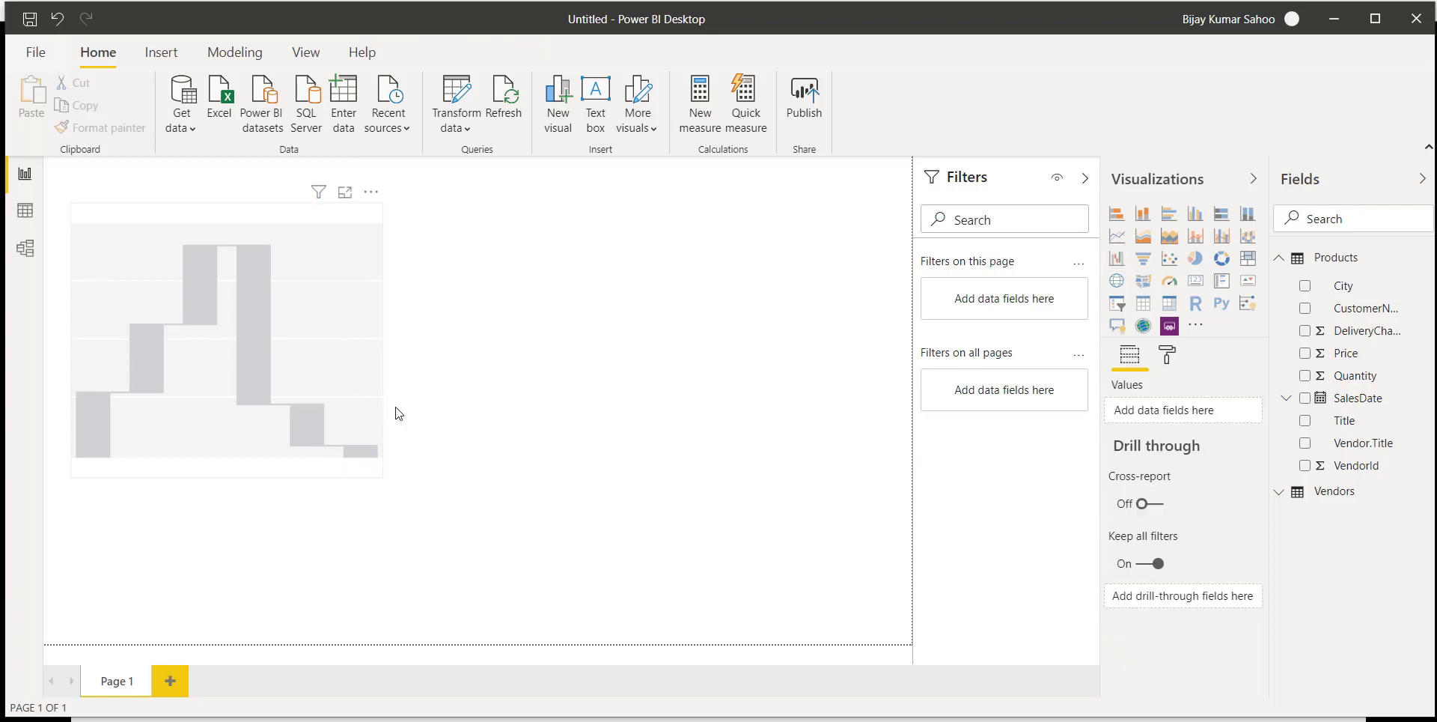
click(449, 418)
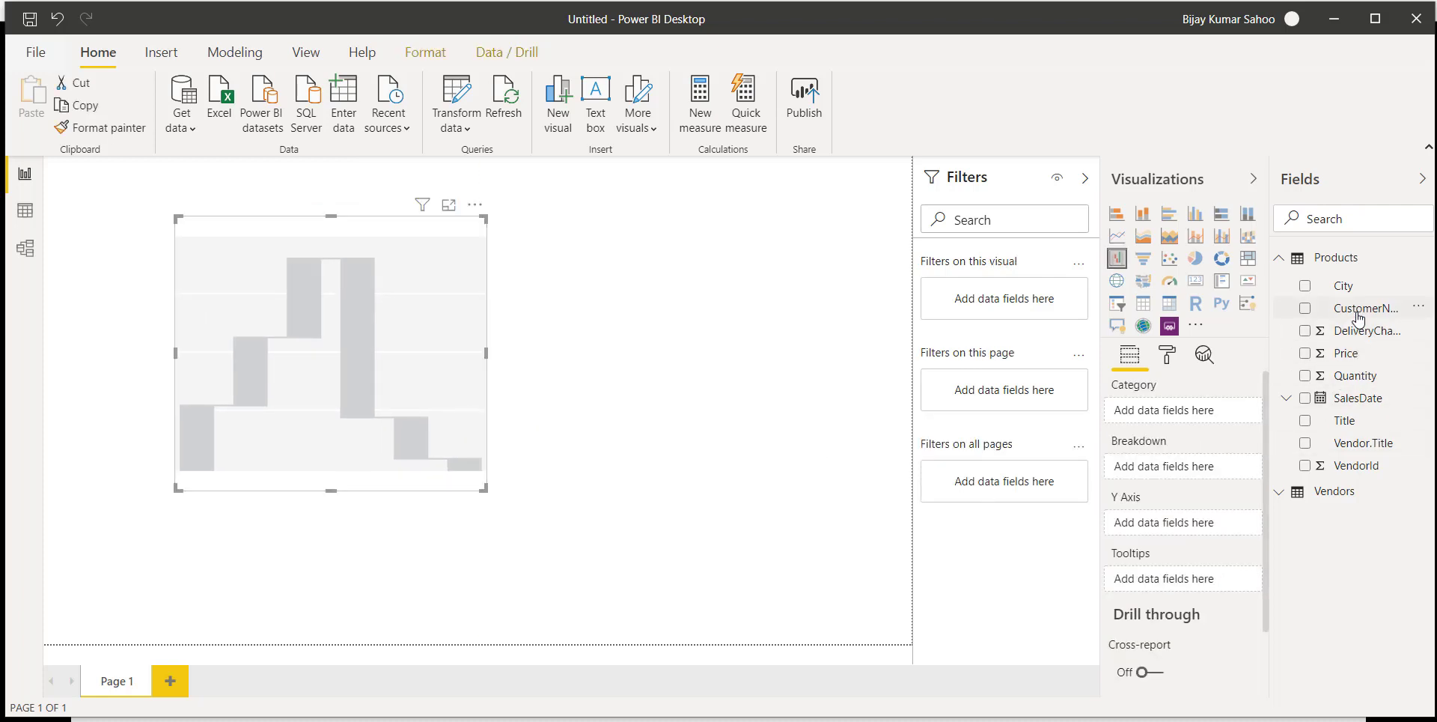
drag(1358, 318, 1220, 412)
drag(1346, 353, 1147, 533)
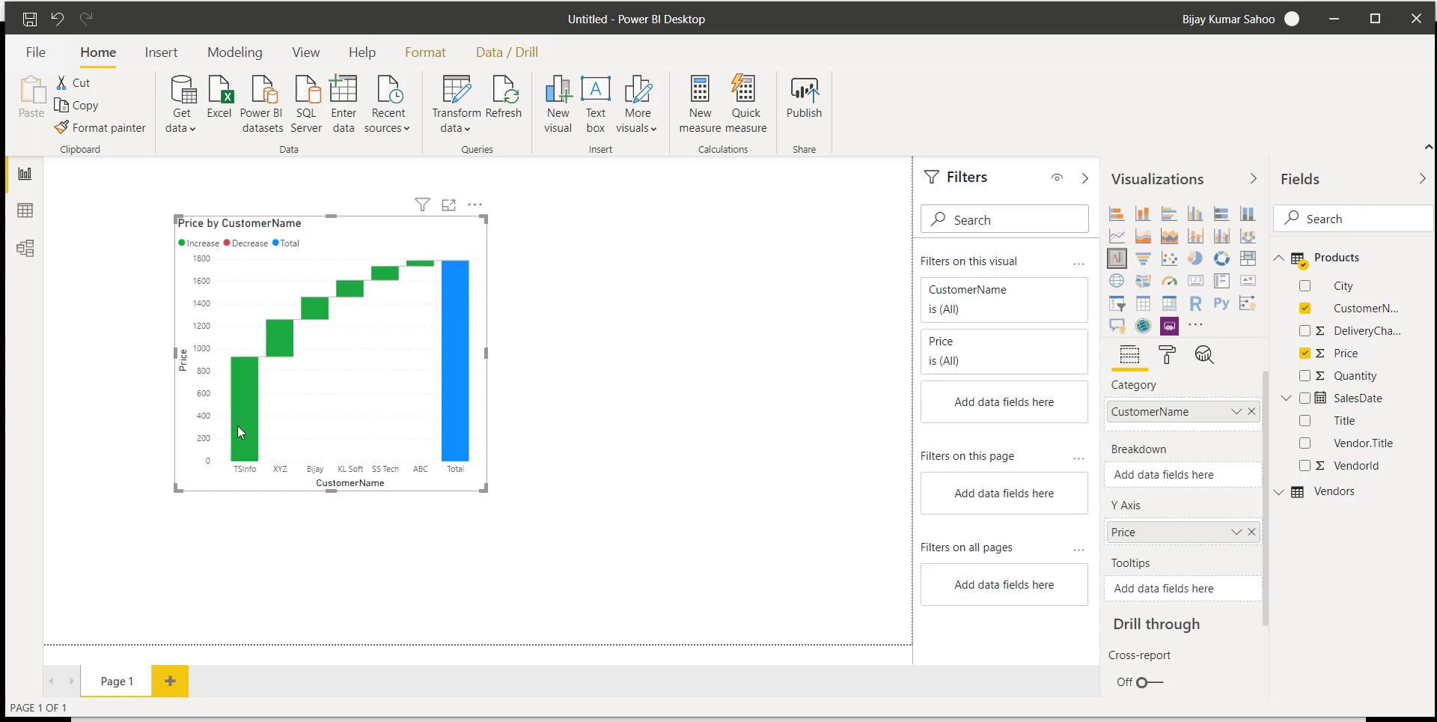
Turn on data labels for the Price by CustomerName waterfall chart and deselect the chart
mouse_move(248, 413)
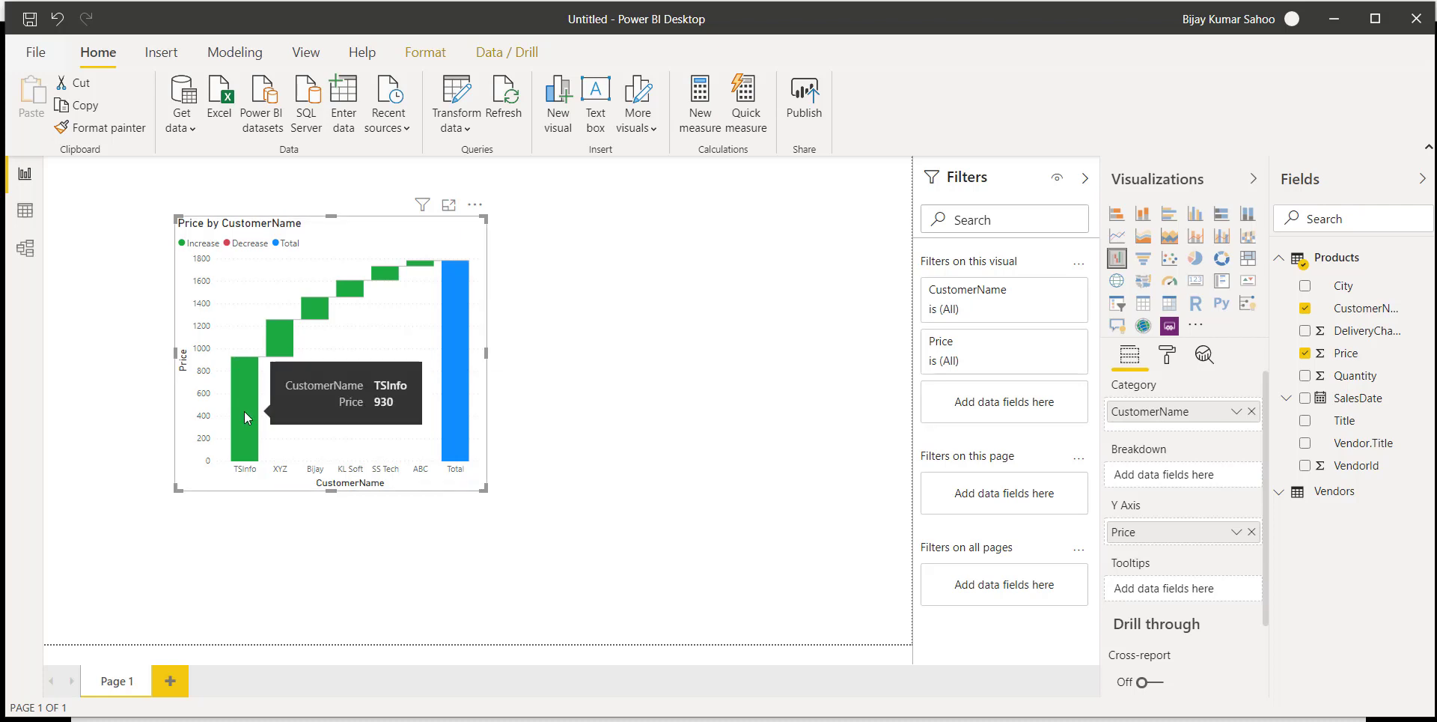
click(1167, 355)
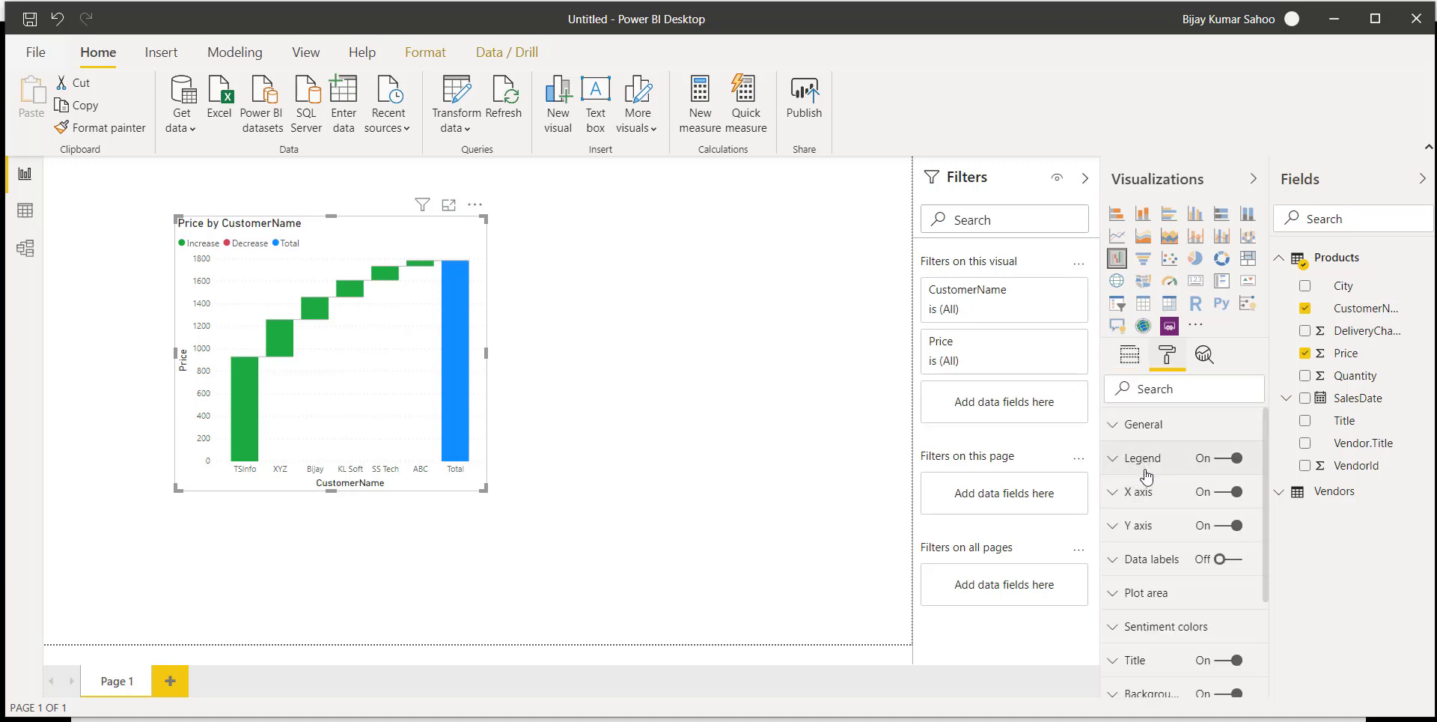
click(1231, 558)
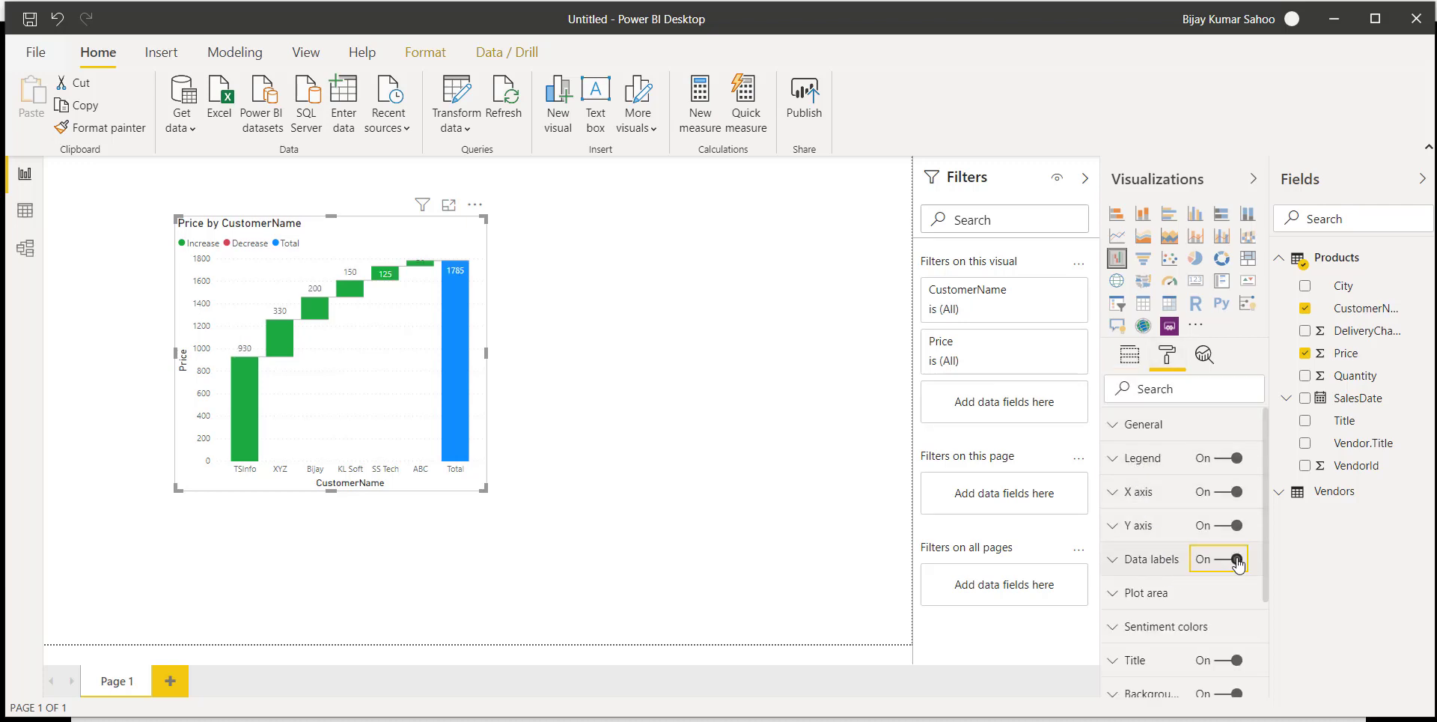
click(737, 500)
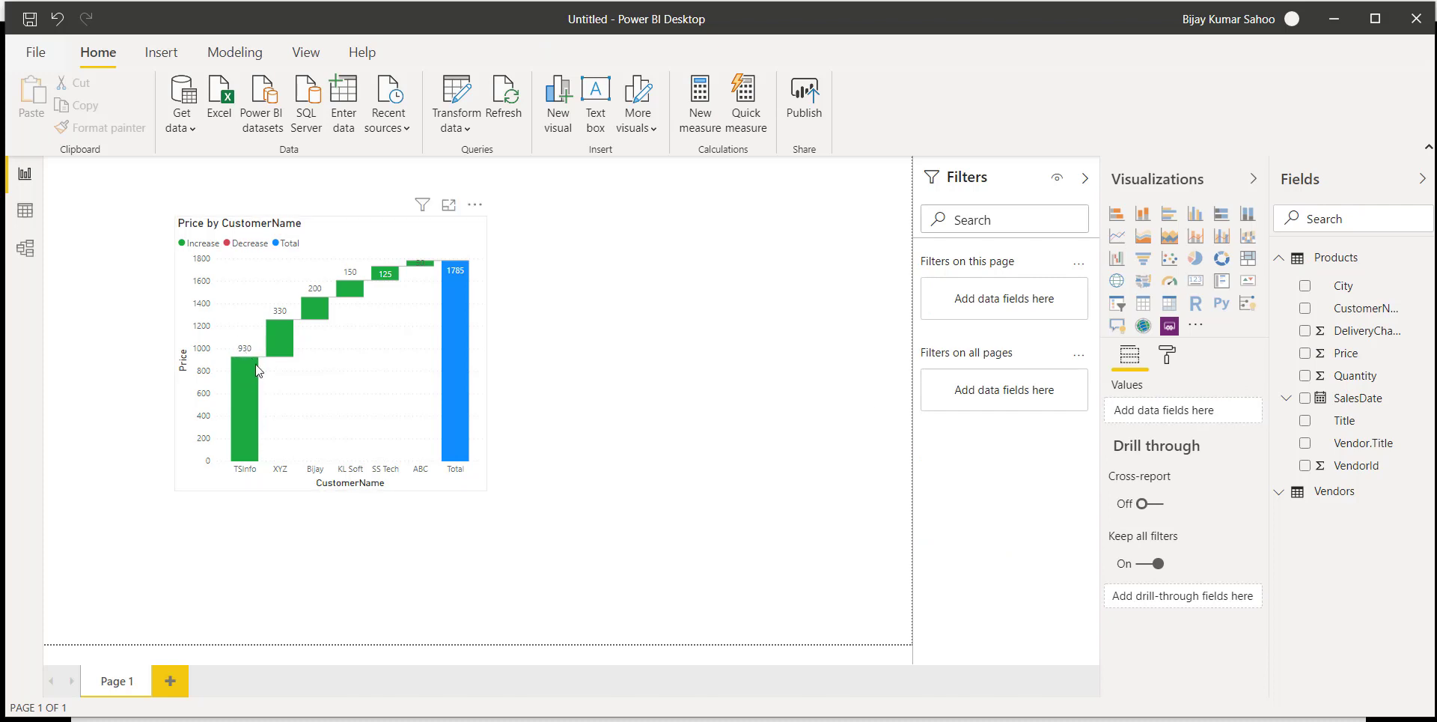
Add a treemap, place it beside the waterfall chart, and enlarge it to about the same height
mouse_move(455, 465)
click(1248, 271)
drag(299, 551, 671, 271)
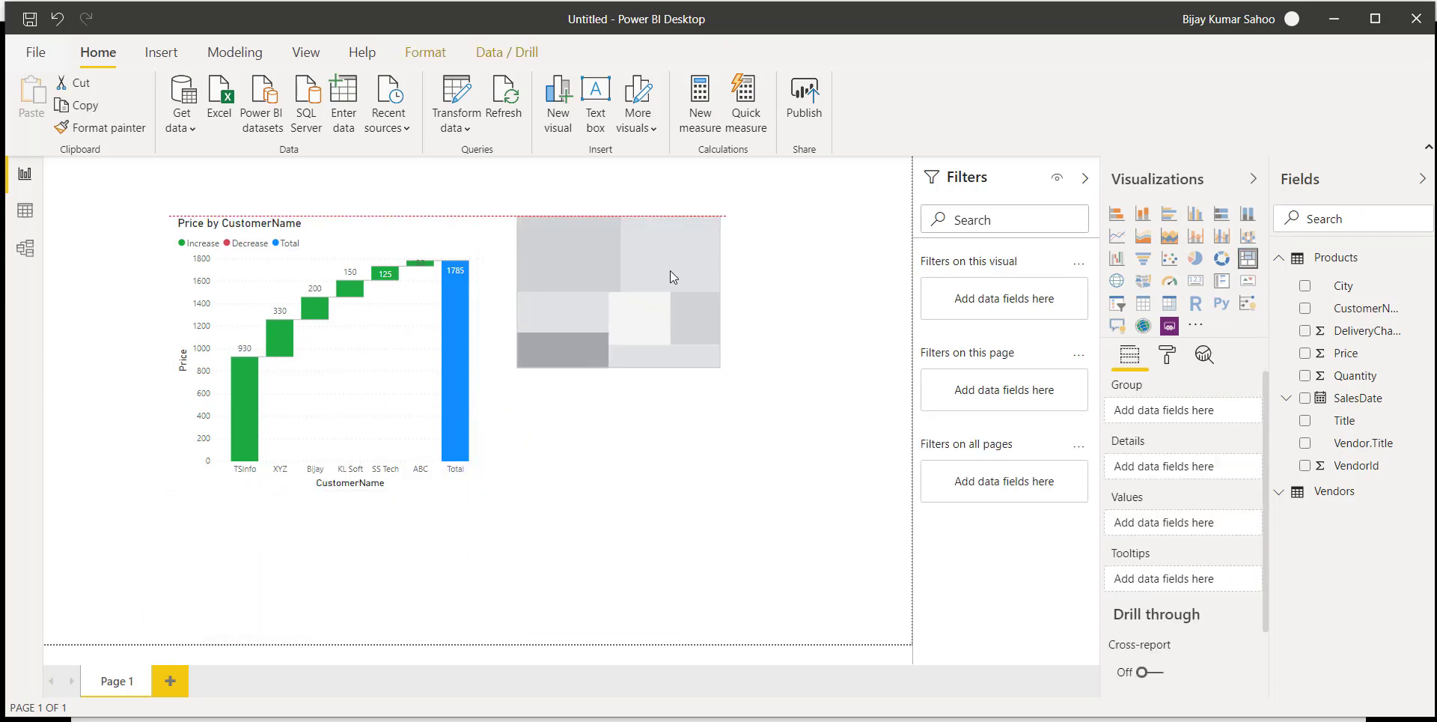
drag(716, 365, 888, 496)
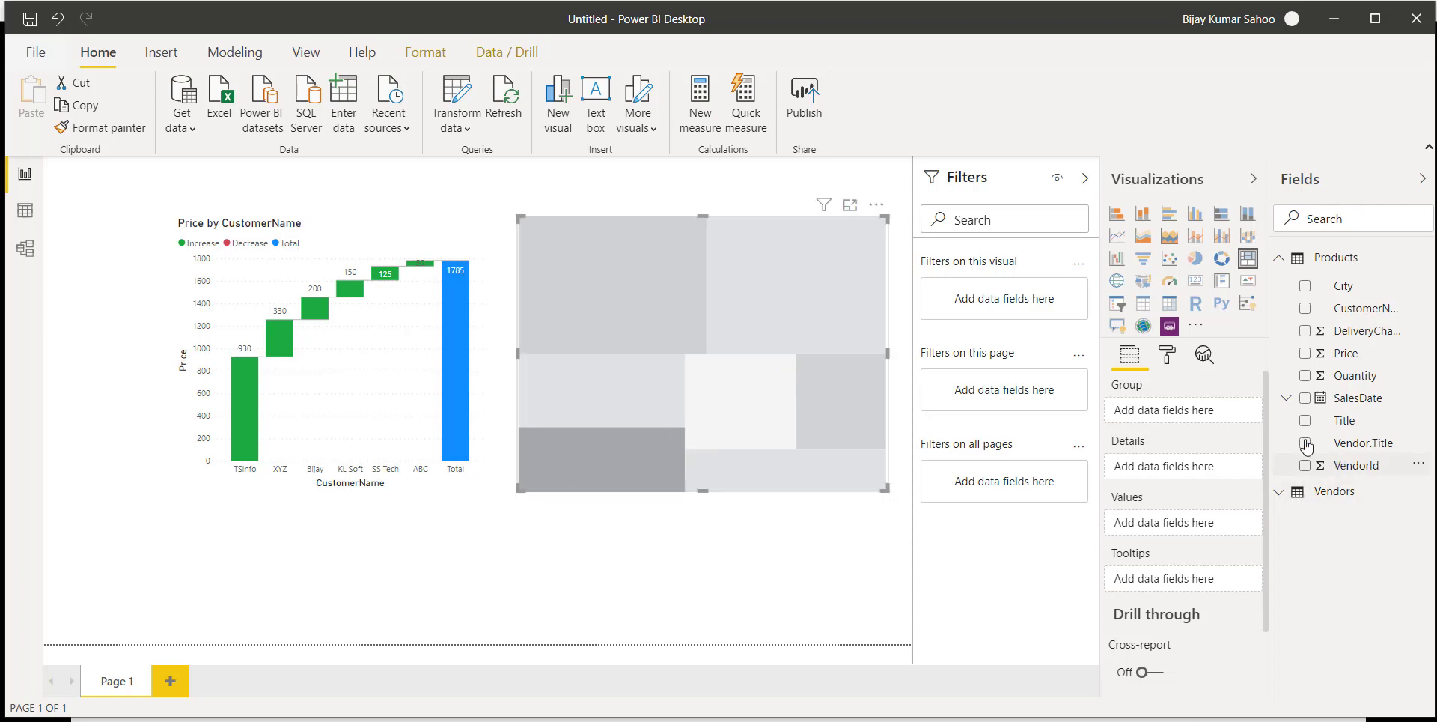
Group the treemap by CustomerName with Quantity as its values, and turn on its data labels
drag(1352, 310, 1213, 413)
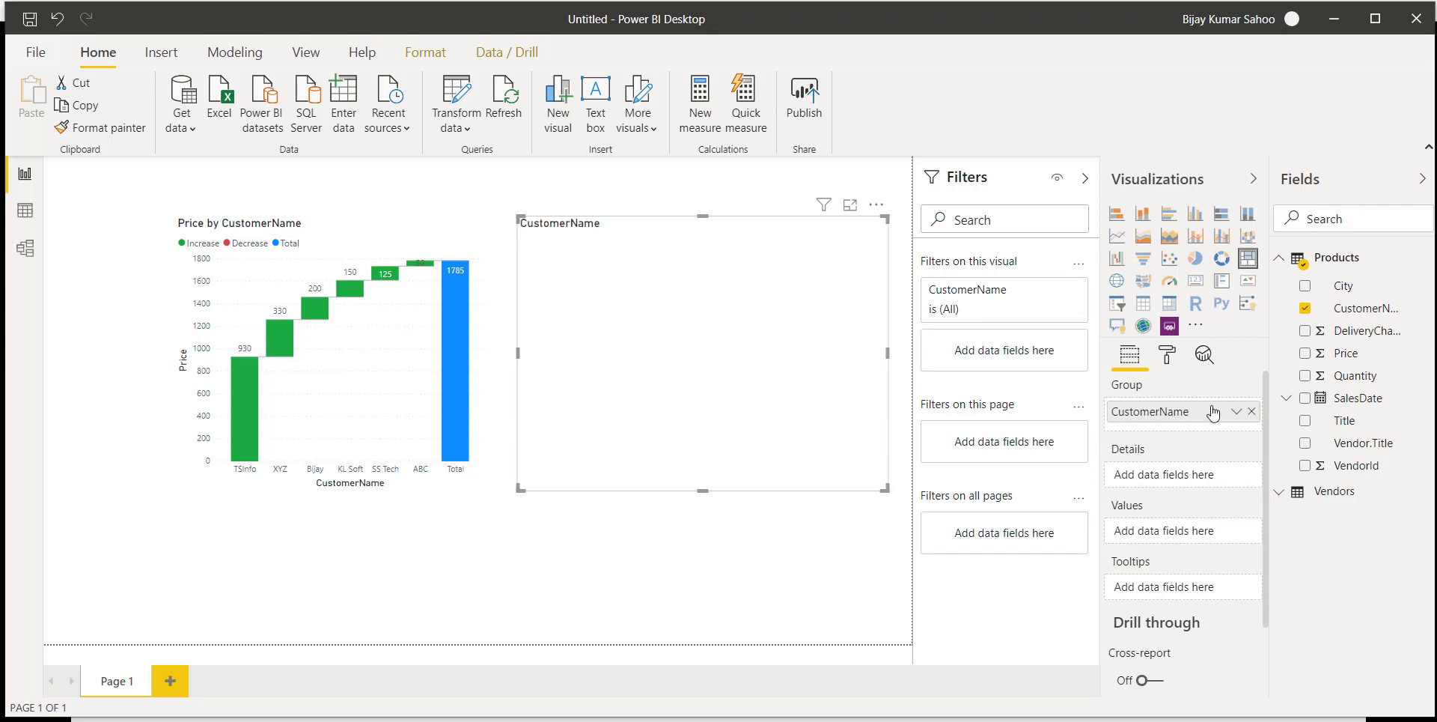
drag(1352, 376, 1194, 538)
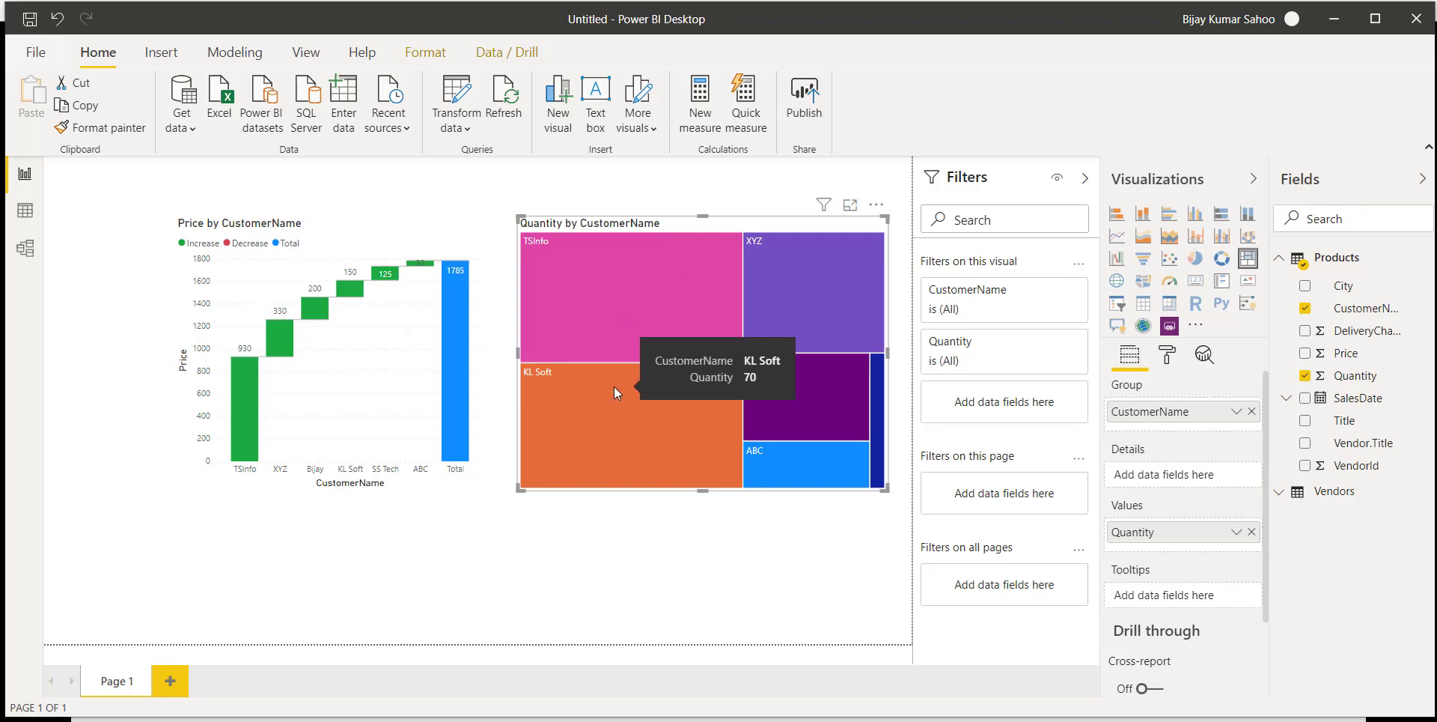
click(1167, 358)
click(1233, 492)
click(765, 568)
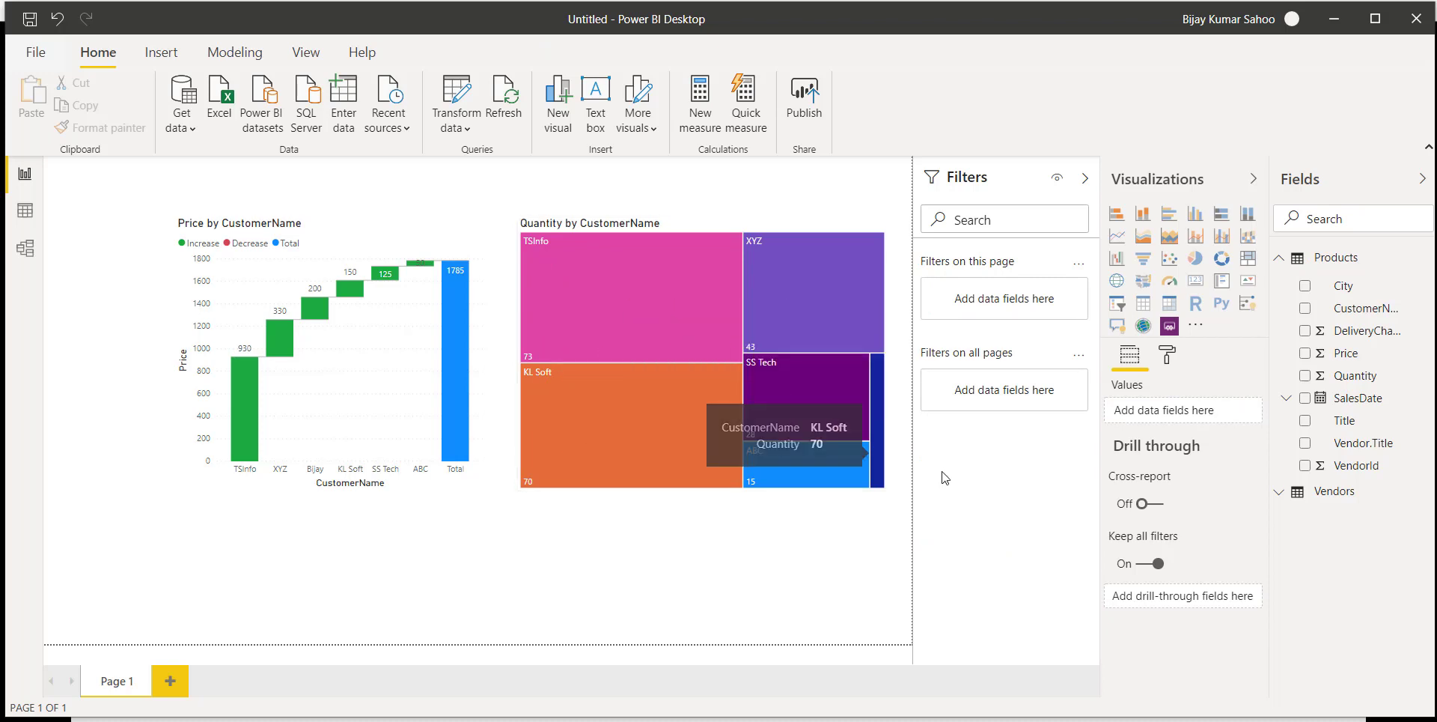
mouse_move(772, 345)
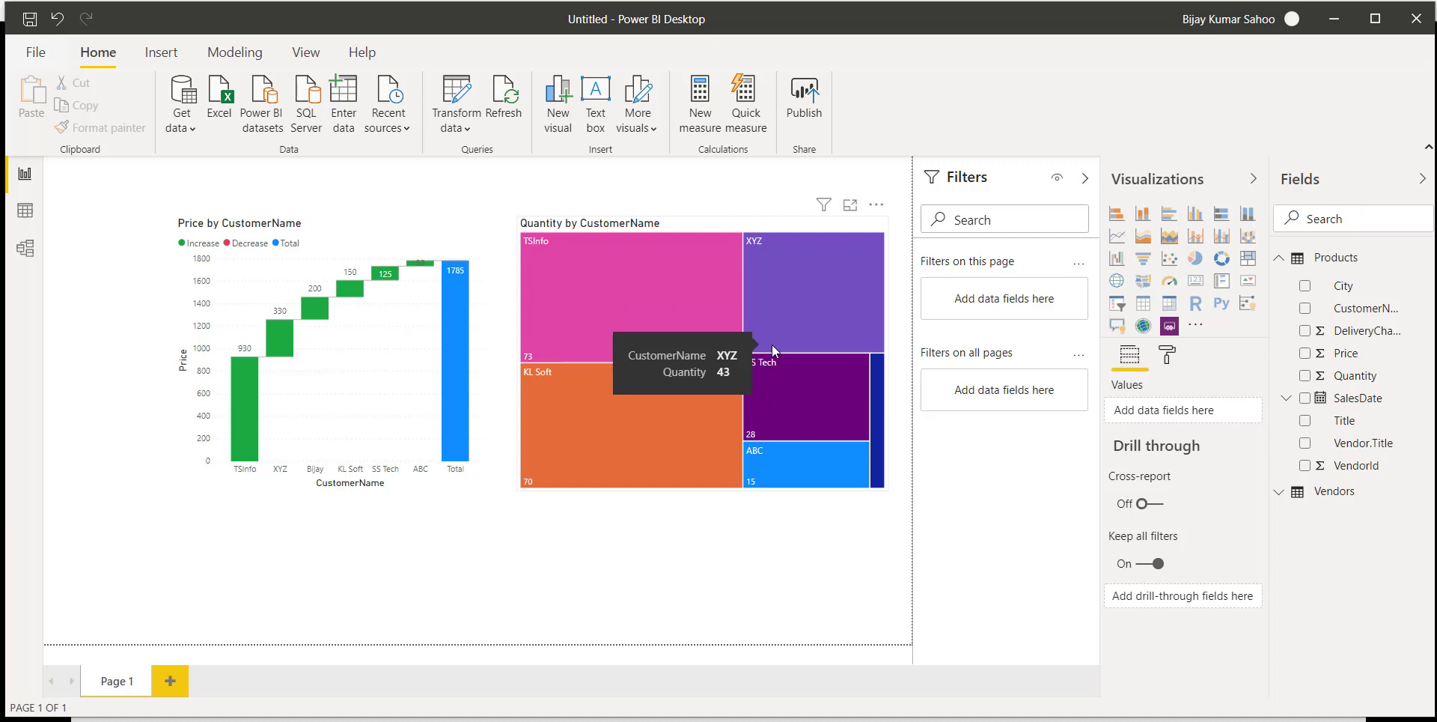
Switch to the SharePoint Products list in the browser and open it for quick editing
click(509, 719)
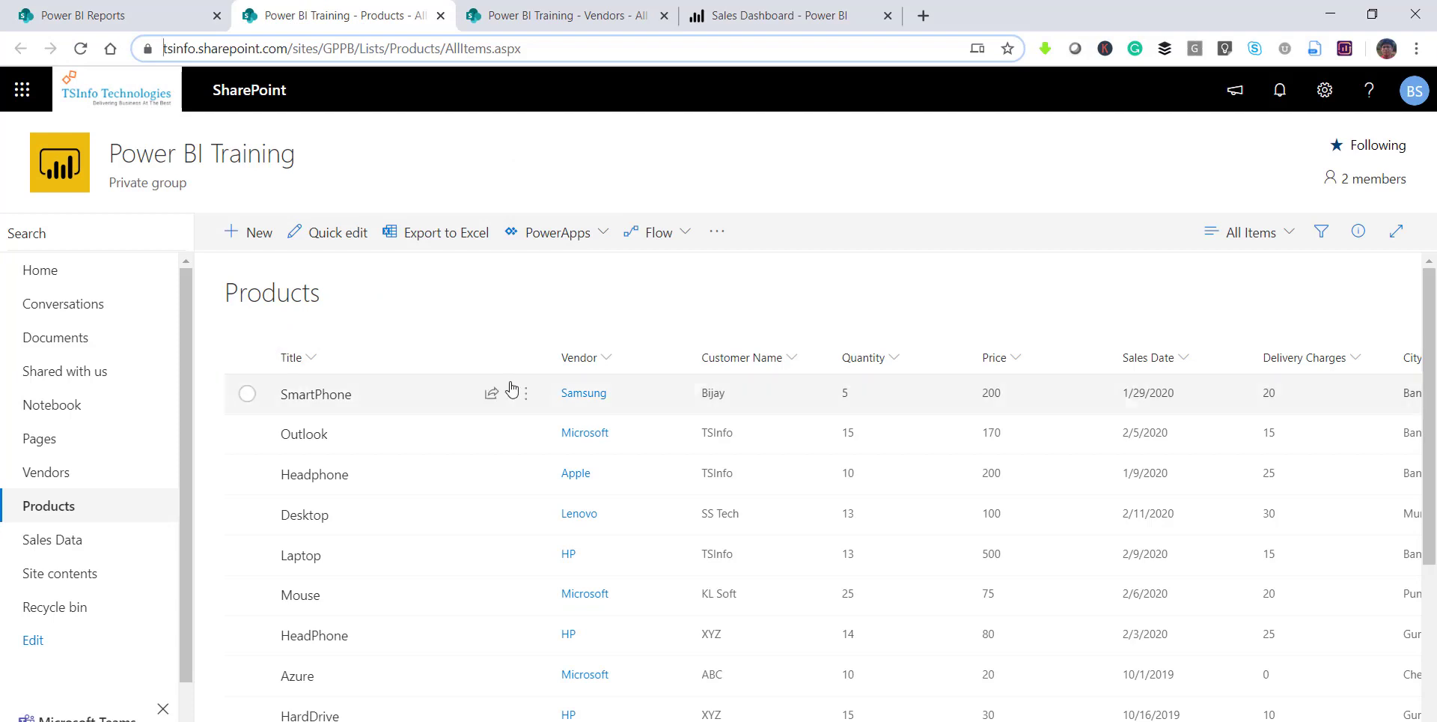
scroll(510, 390, down, 3)
scroll(510, 390, up, 3)
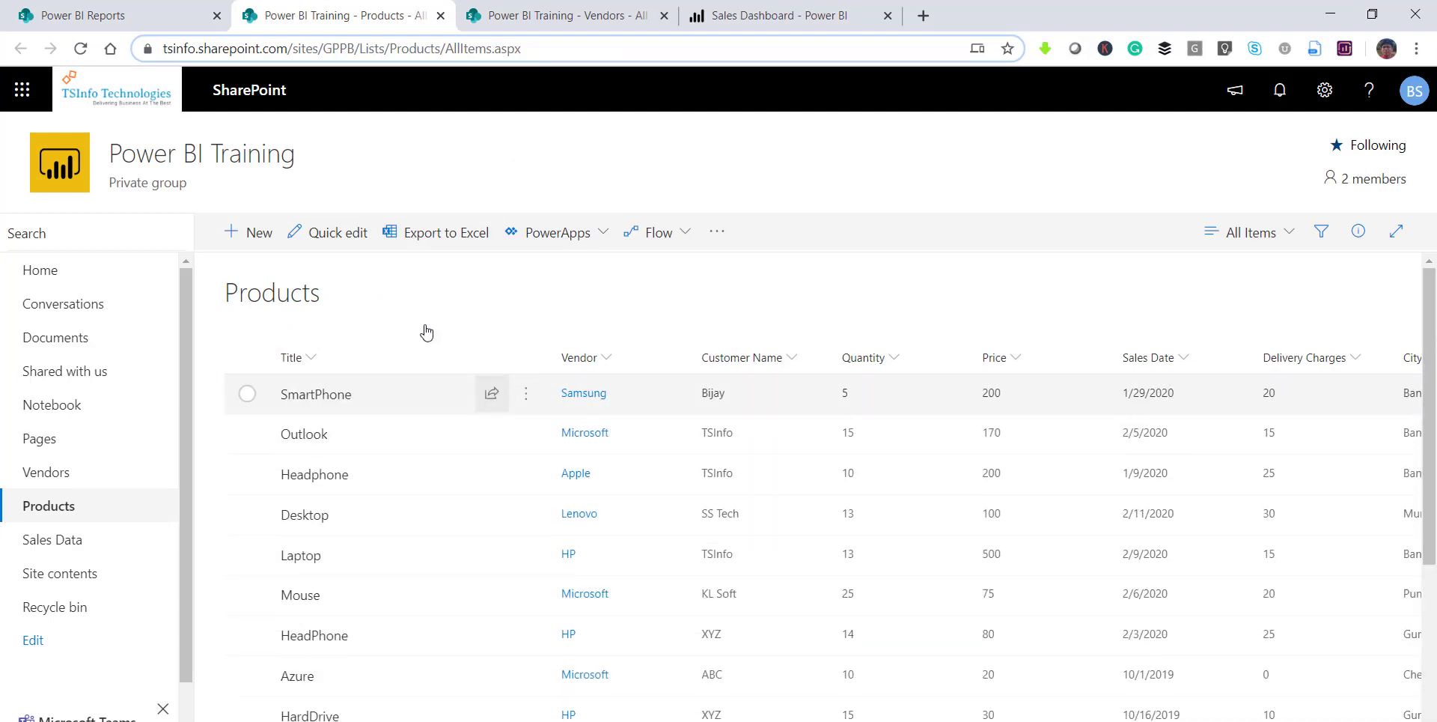
click(353, 233)
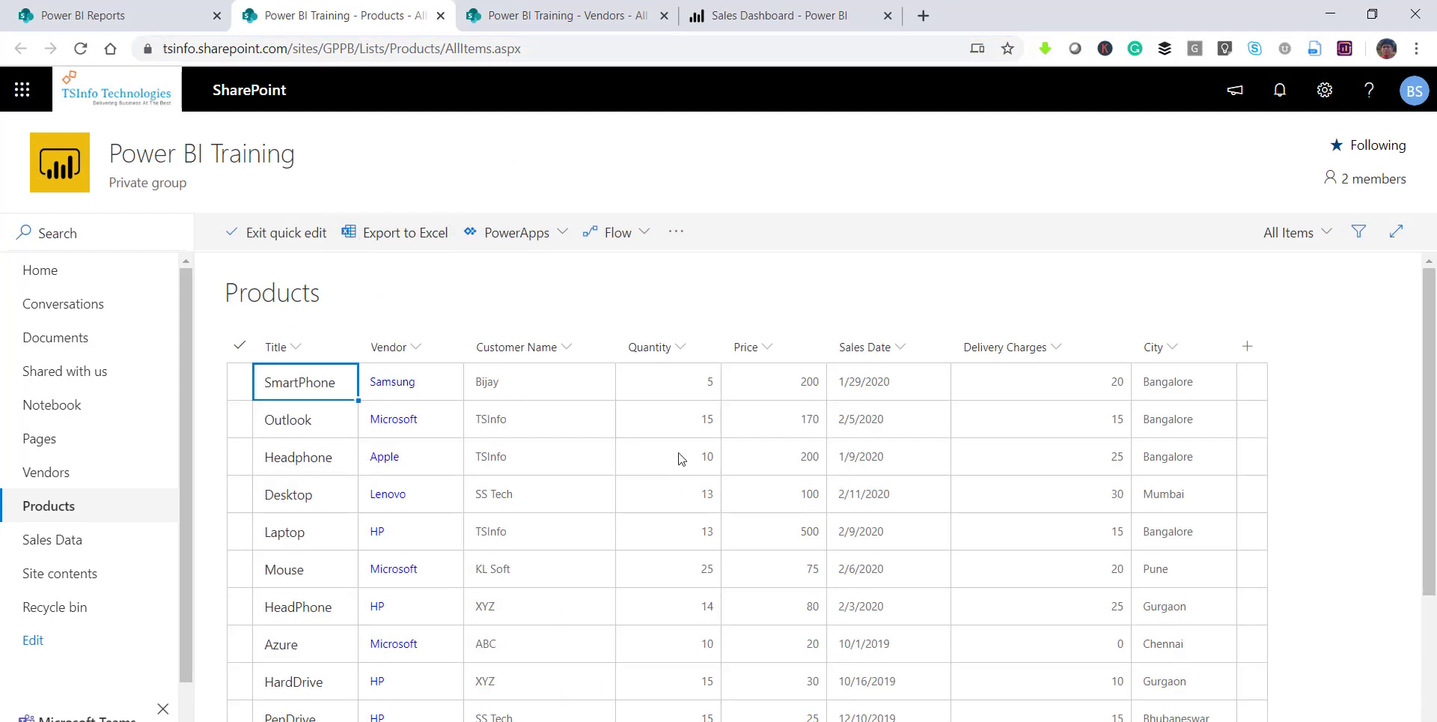
Set Quantity to 20 for Outlook, 20 for the 1/9/2020 Headphone item and 30 for the KL Soft Mouse item, ending quick edit
click(712, 392)
click(684, 427)
text(20)
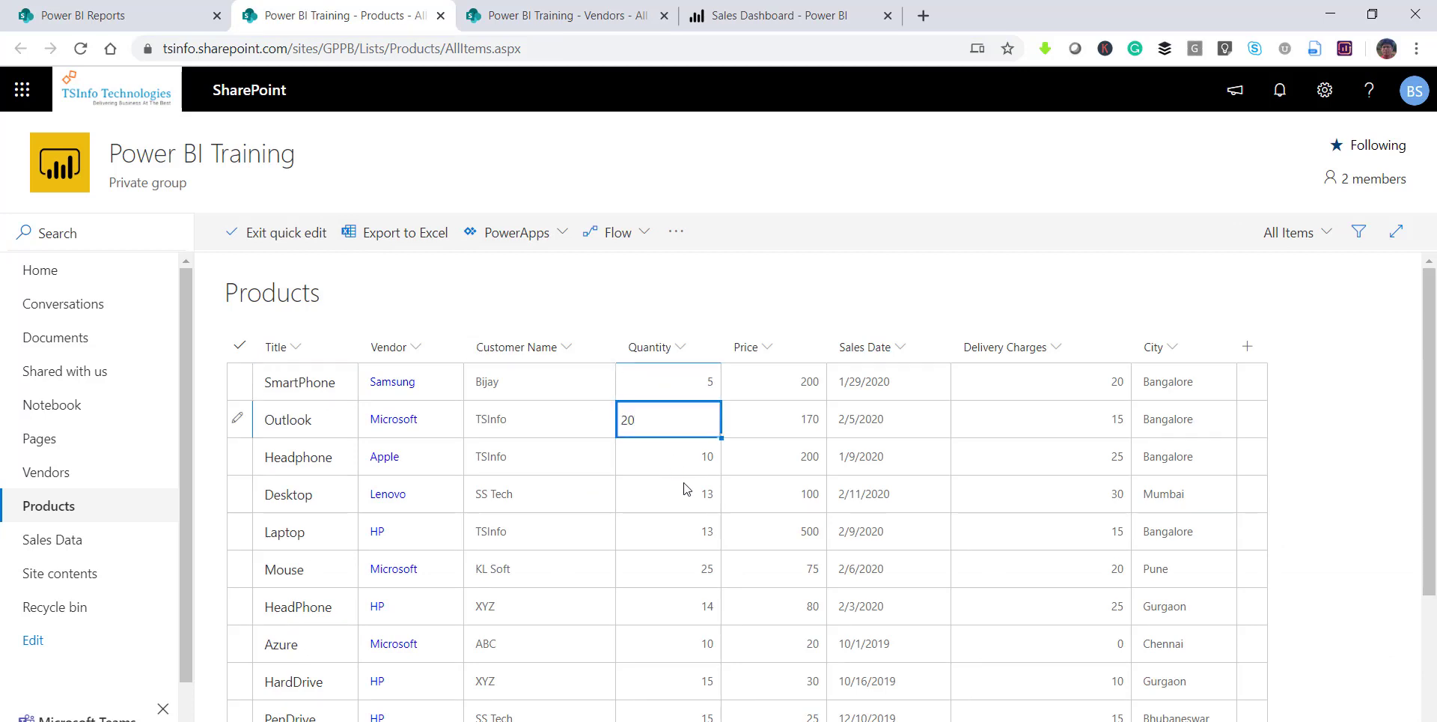
click(707, 460)
click(664, 458)
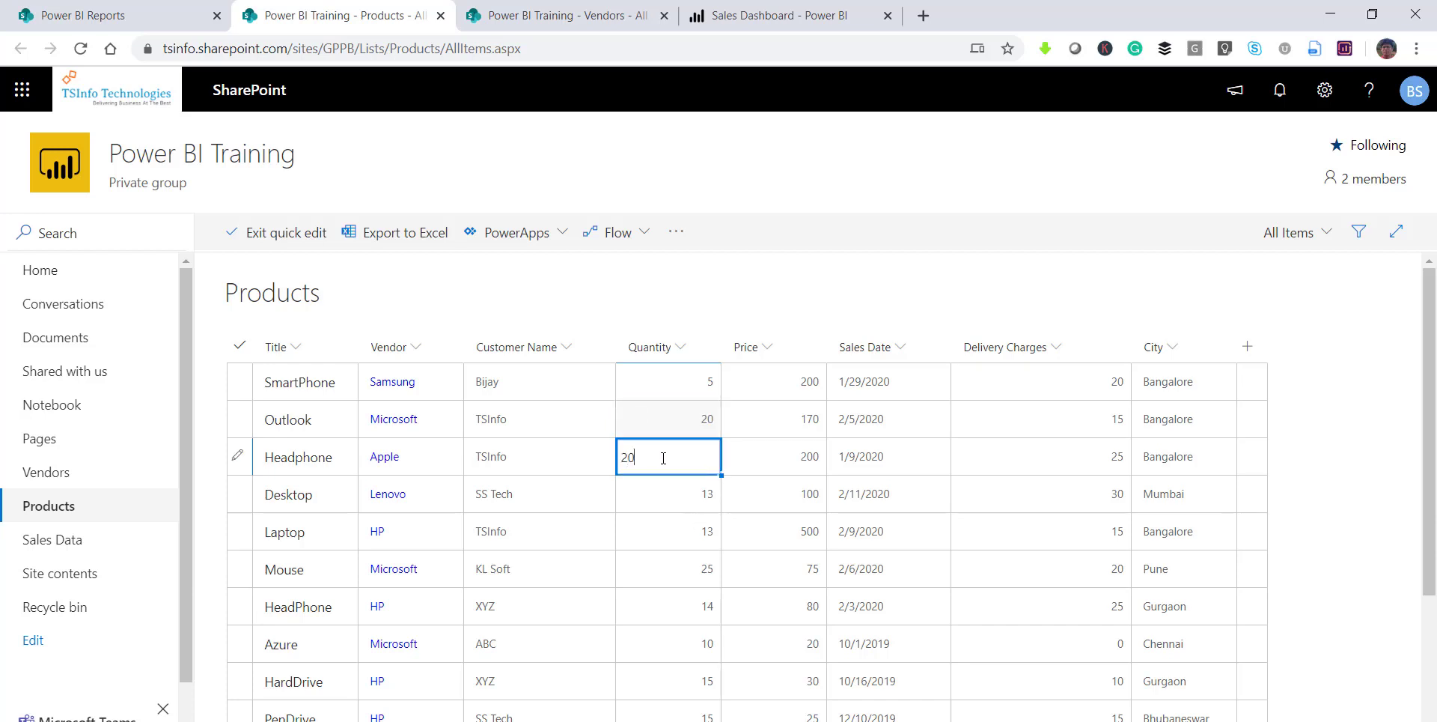
click(681, 567)
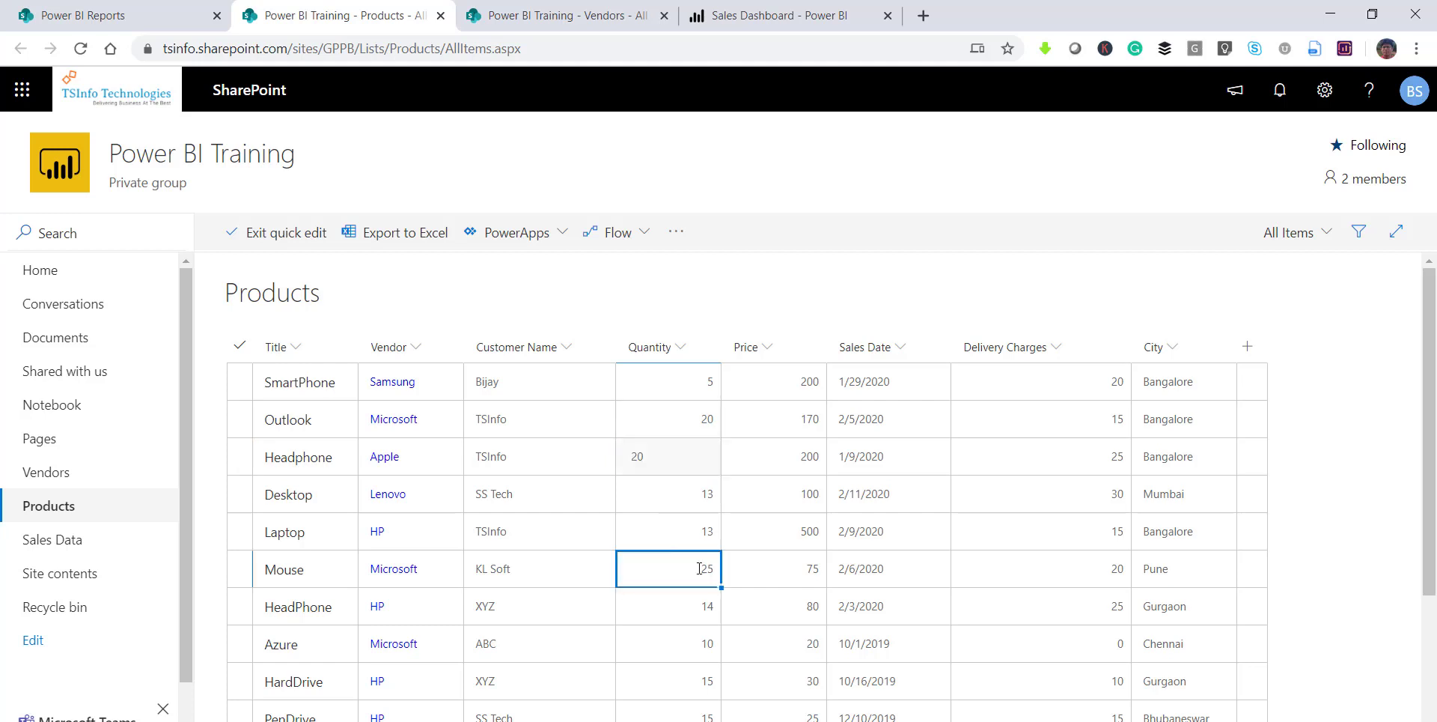
double_click(622, 570)
text(30)
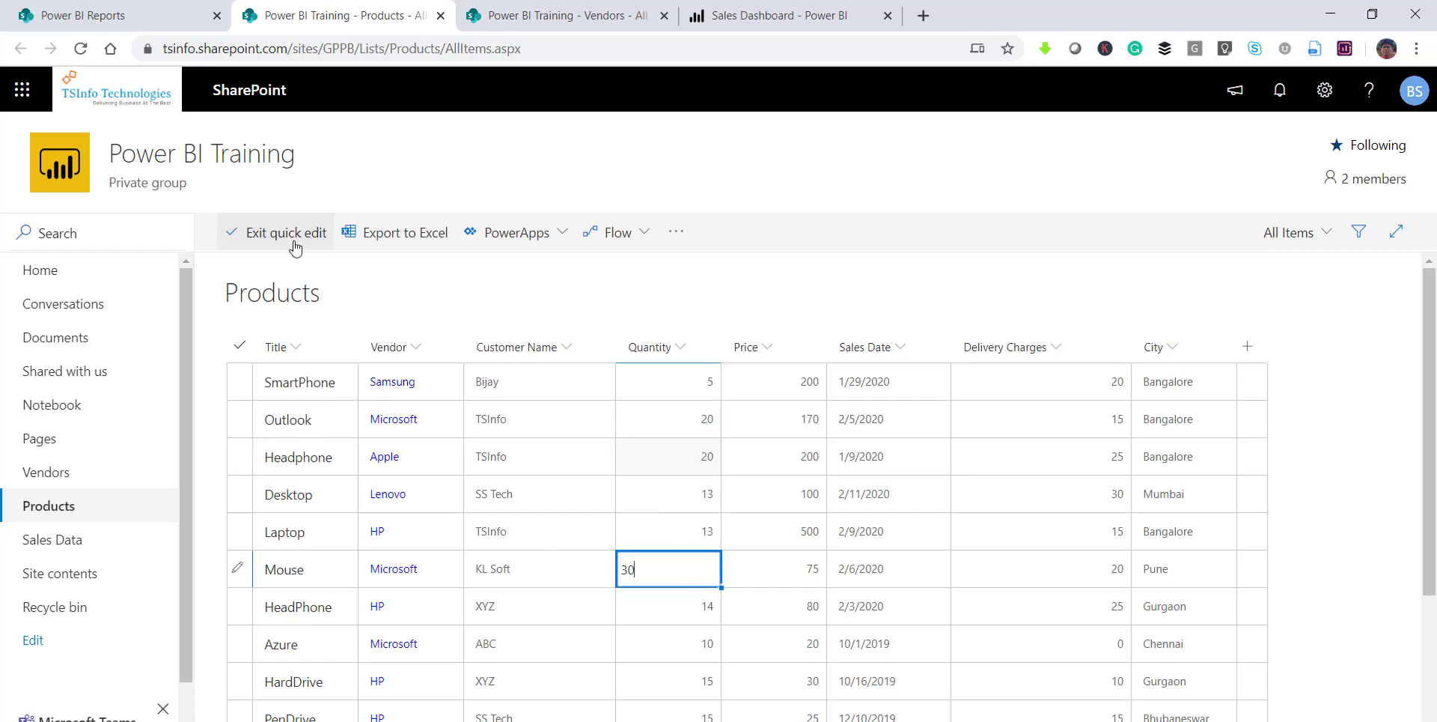
click(295, 247)
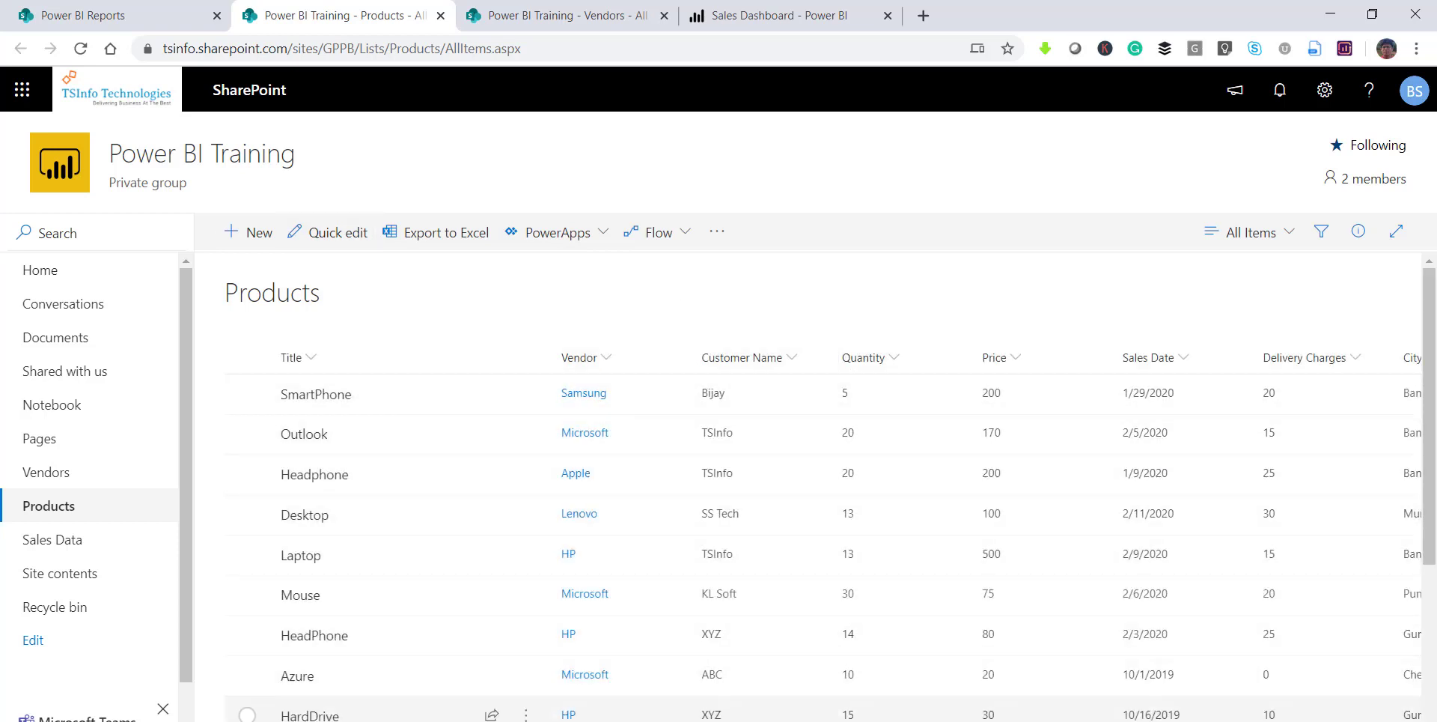
Switch back to Power BI Desktop and refresh the report data from the SharePoint lists
key(alt+Tab)
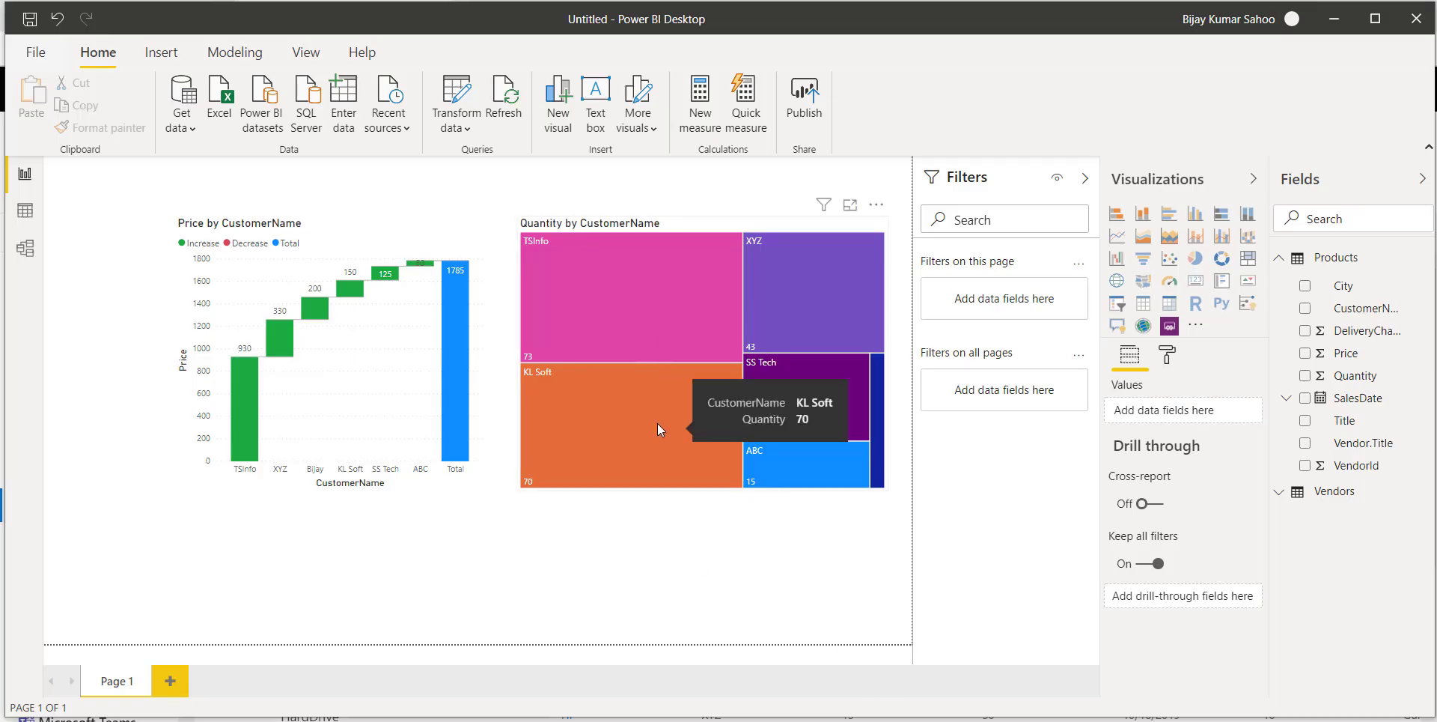
mouse_move(532, 348)
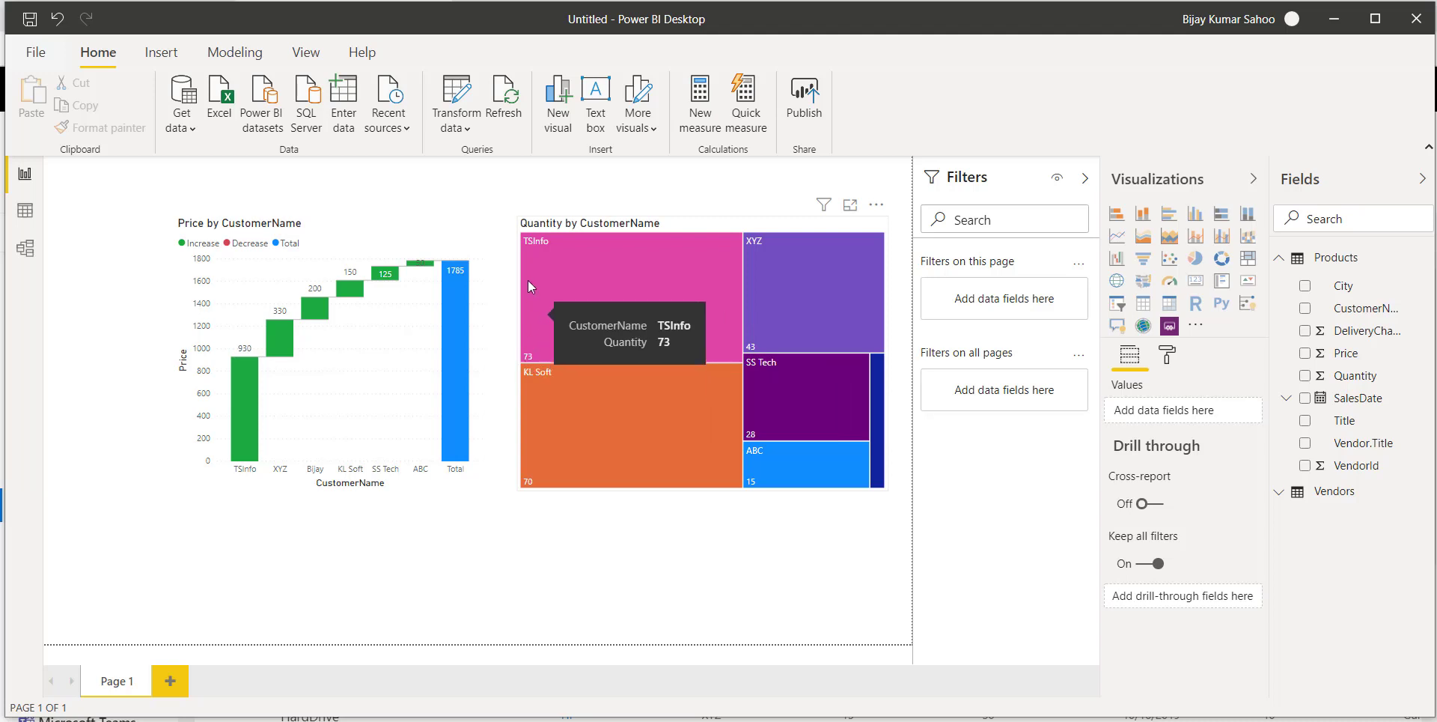
mouse_move(536, 474)
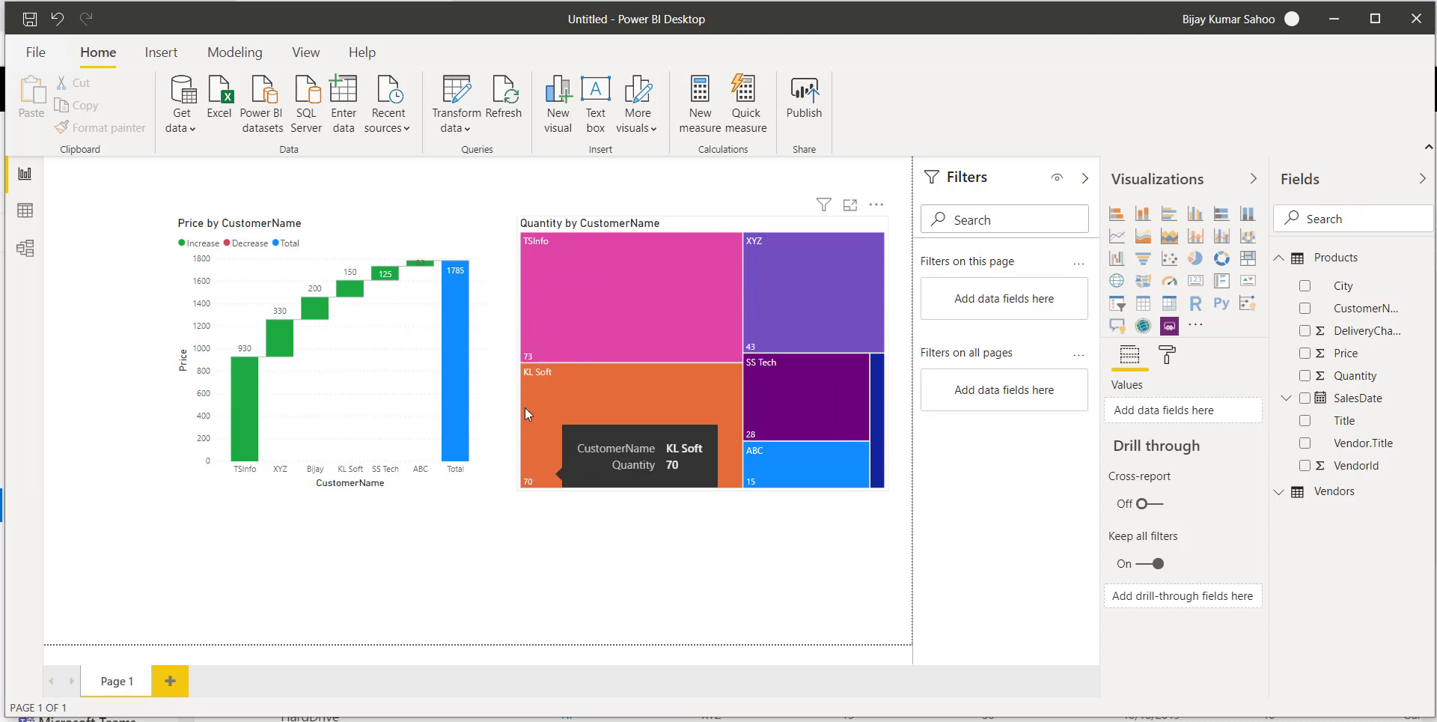
click(512, 118)
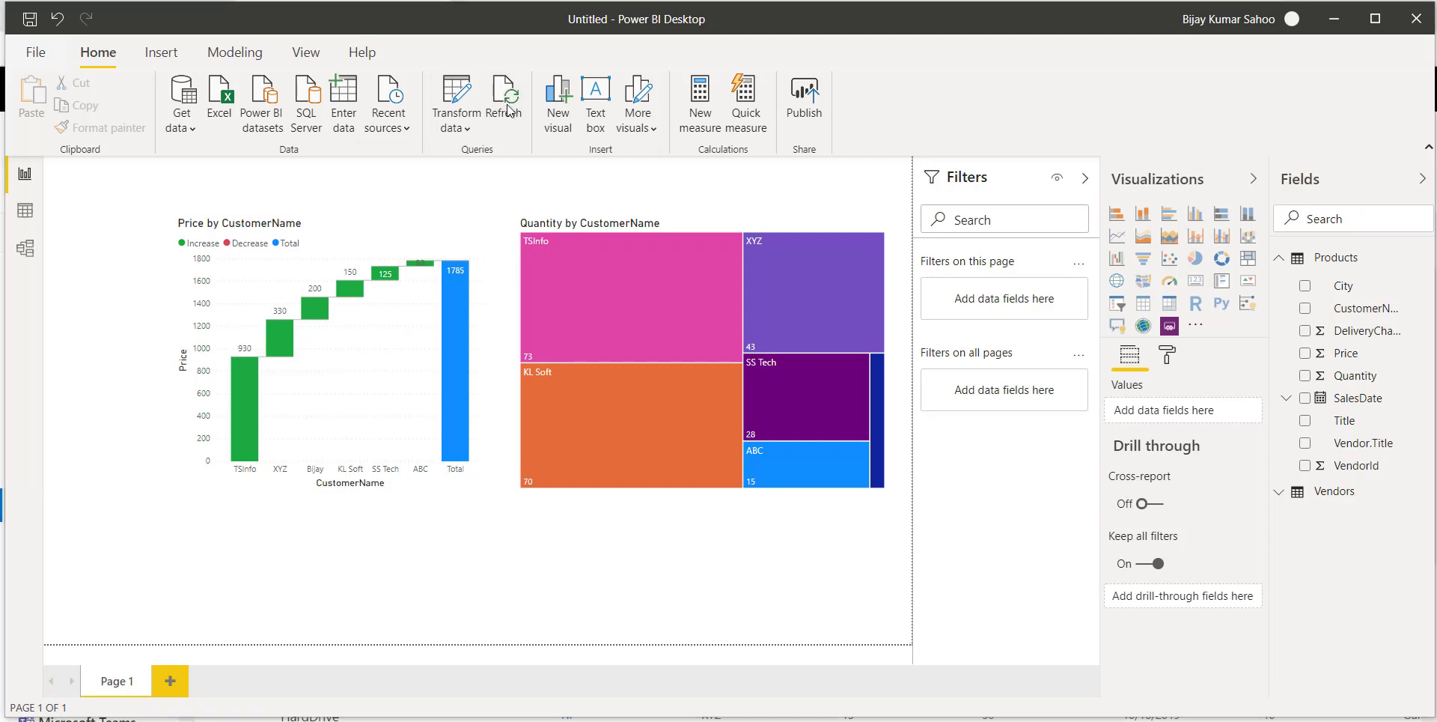